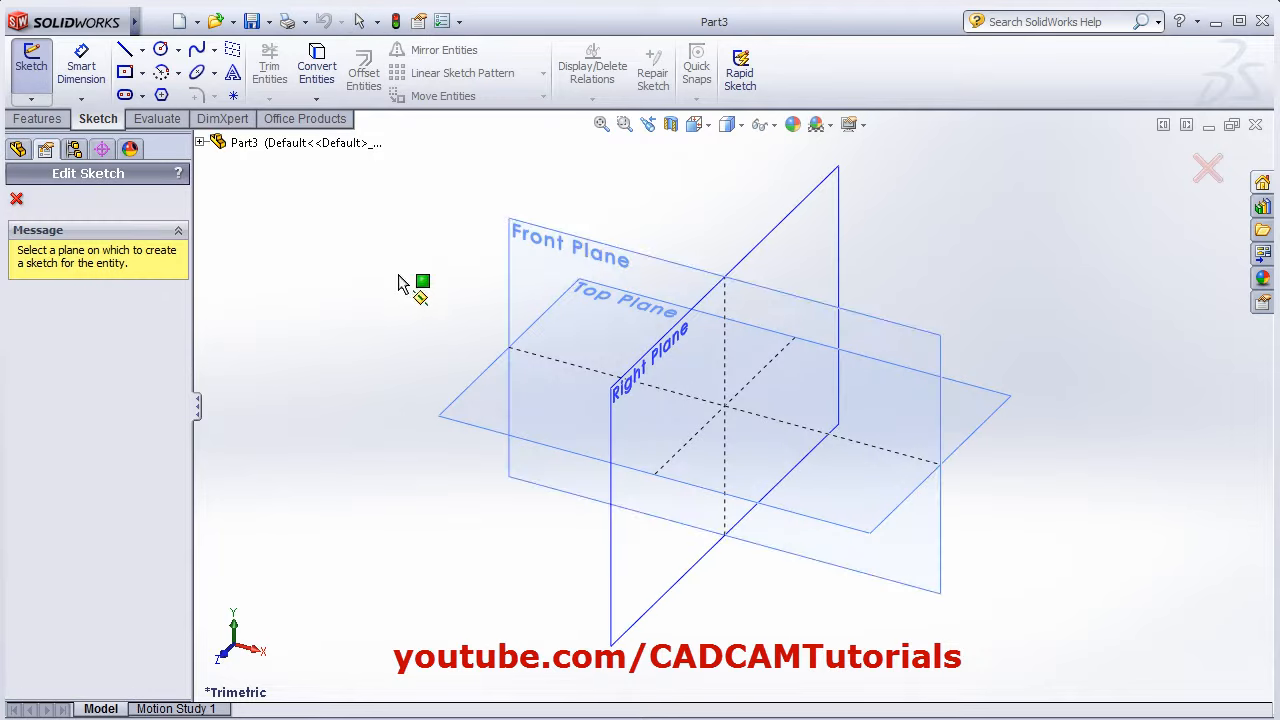
Step: On the Front Plane, sketch a vertical line about 73 mm up from the origin and a horizontal line about 164 mm long from its upper end
click(563, 245)
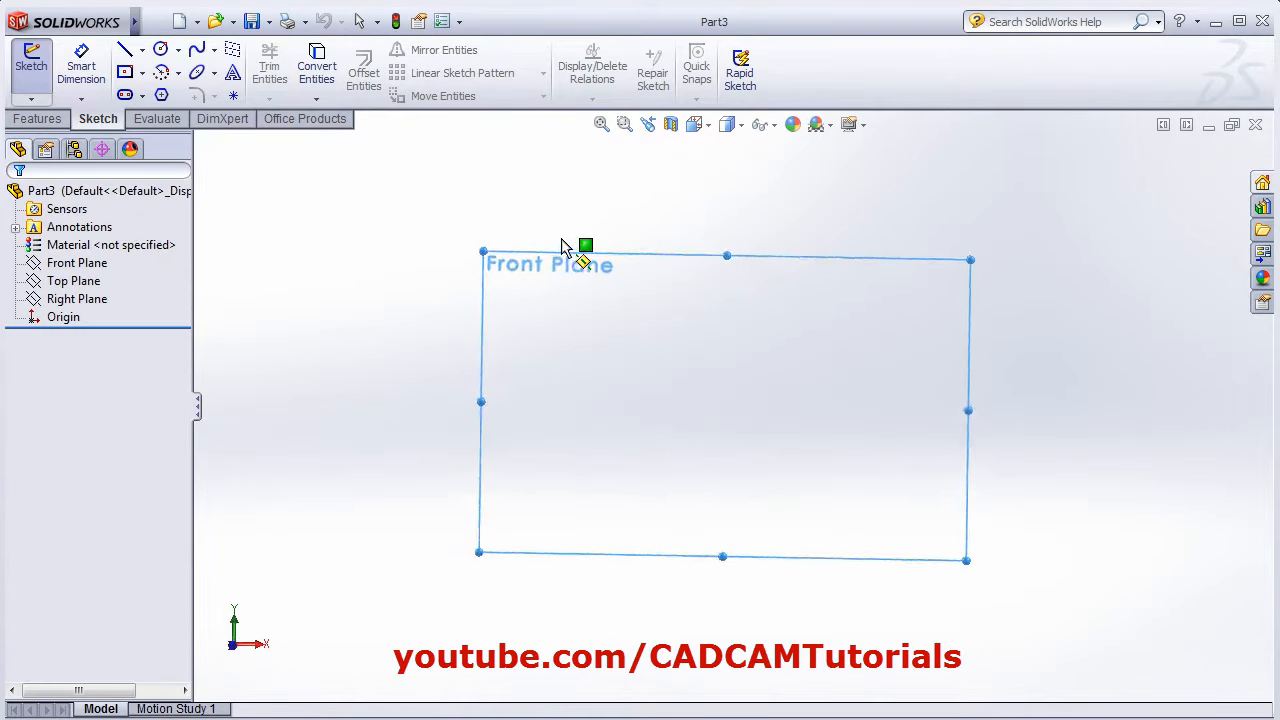
click(125, 50)
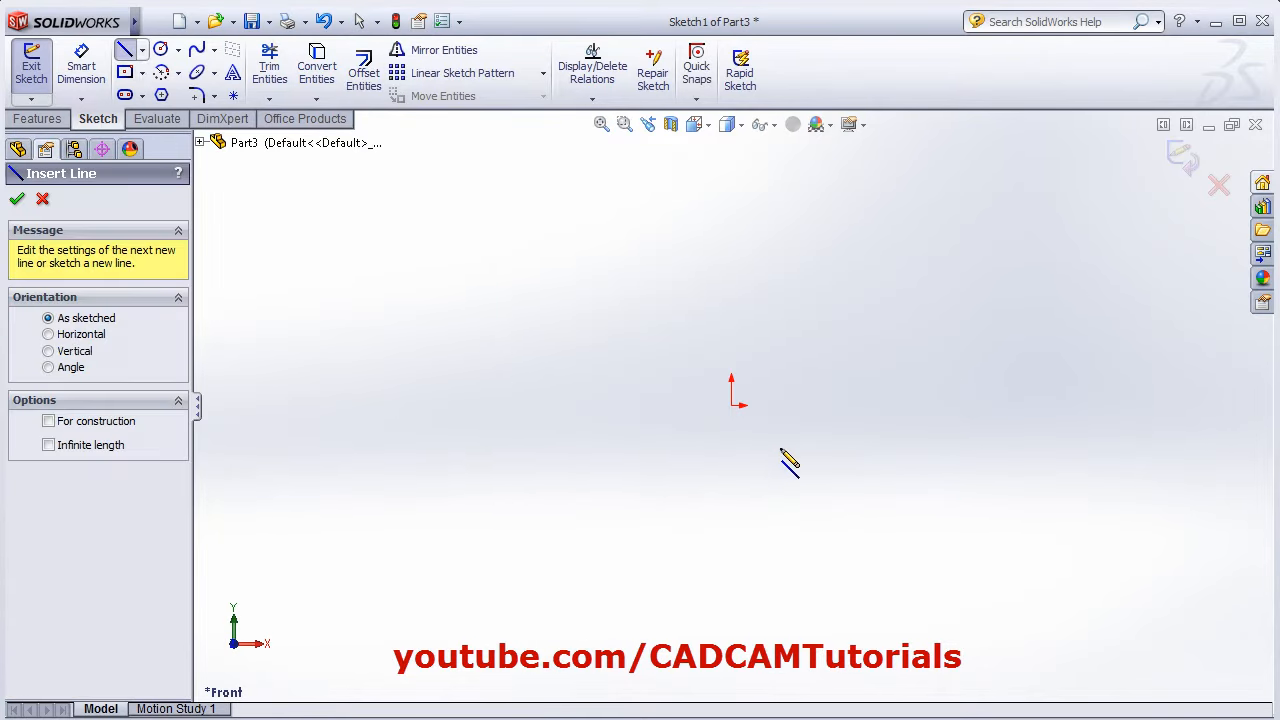
click(731, 395)
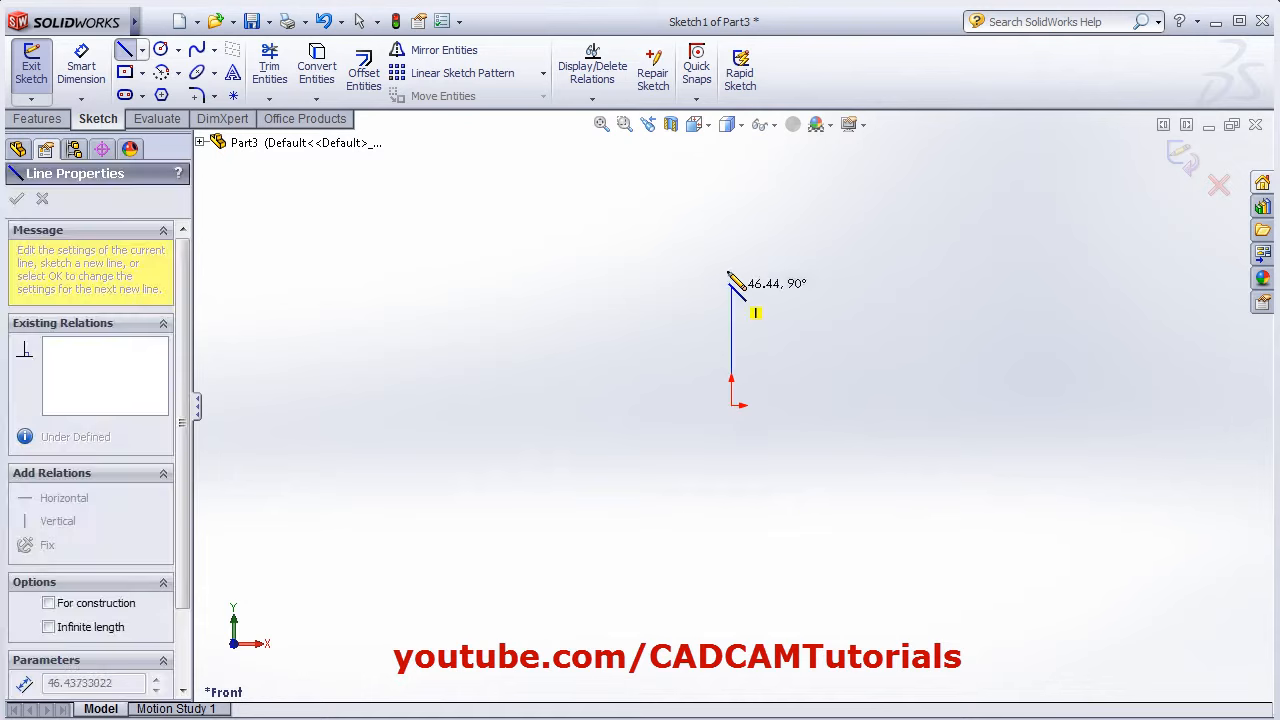
click(731, 220)
click(1143, 220)
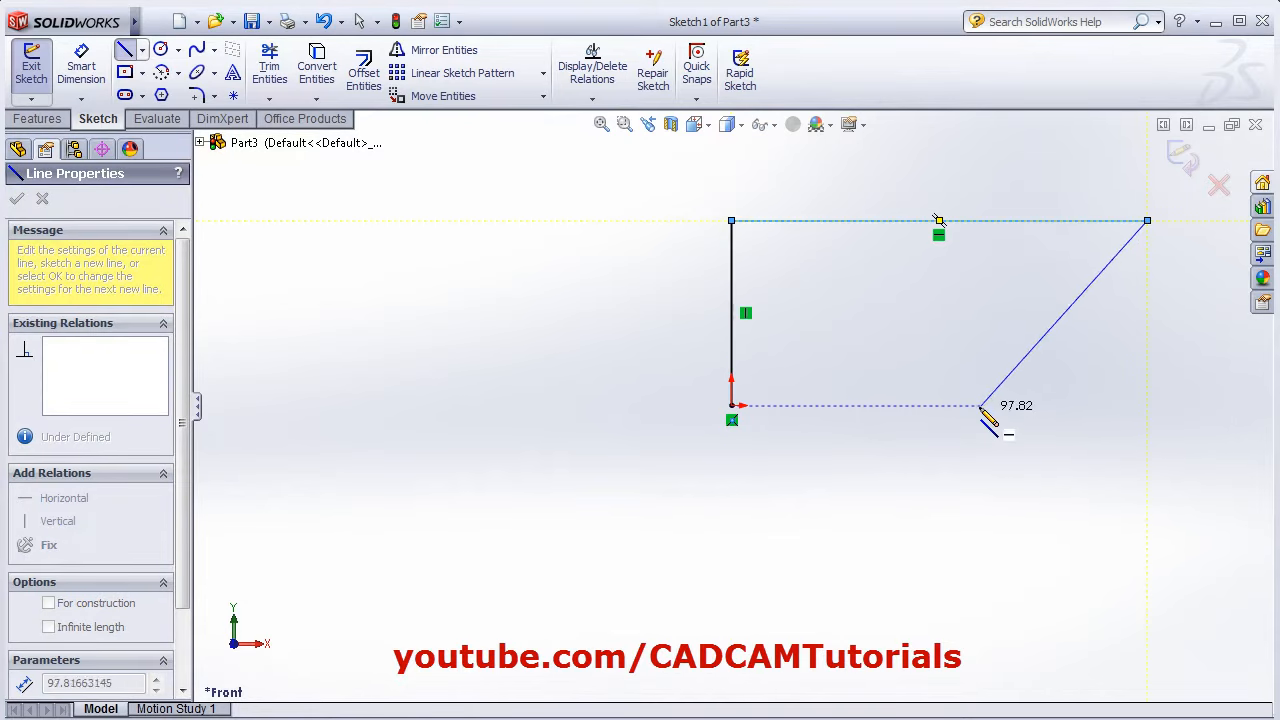
right_click(988, 405)
click(1035, 200)
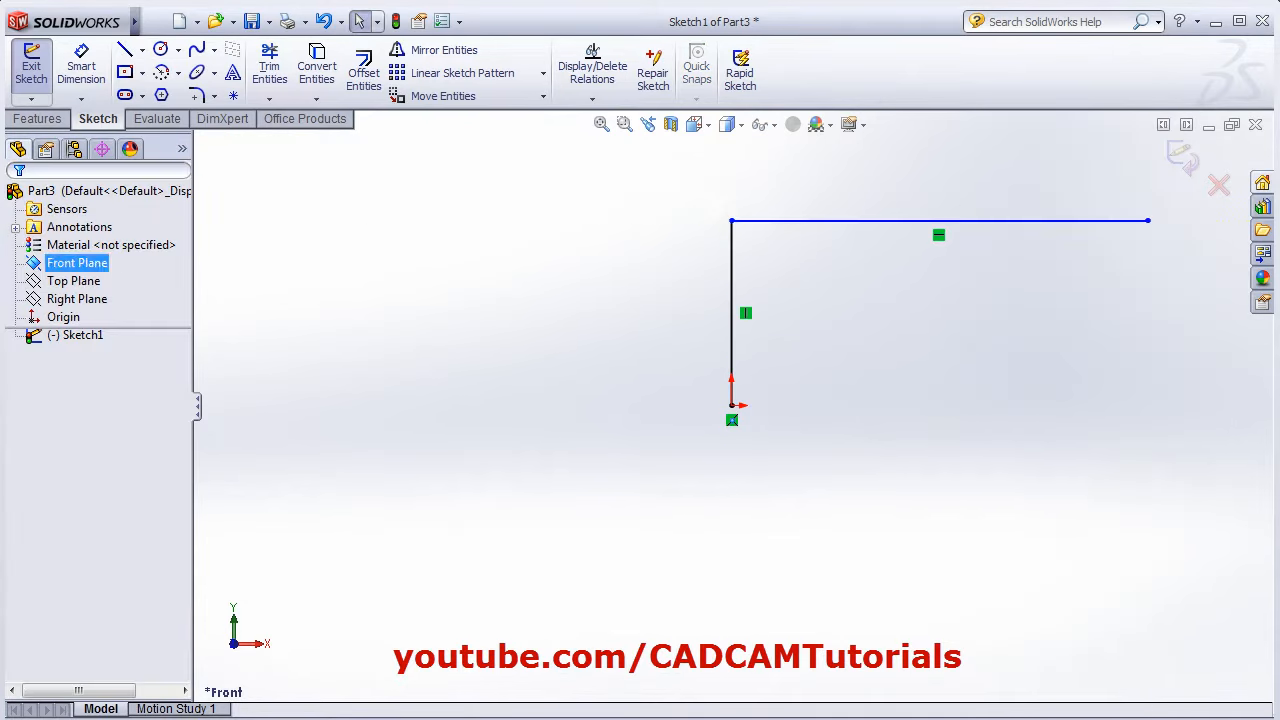
Step: Consult the reference drawing in Adobe Reader and dimension the horizontal line to 65 mm in the SolidWorks sketch
key(alt+Tab)
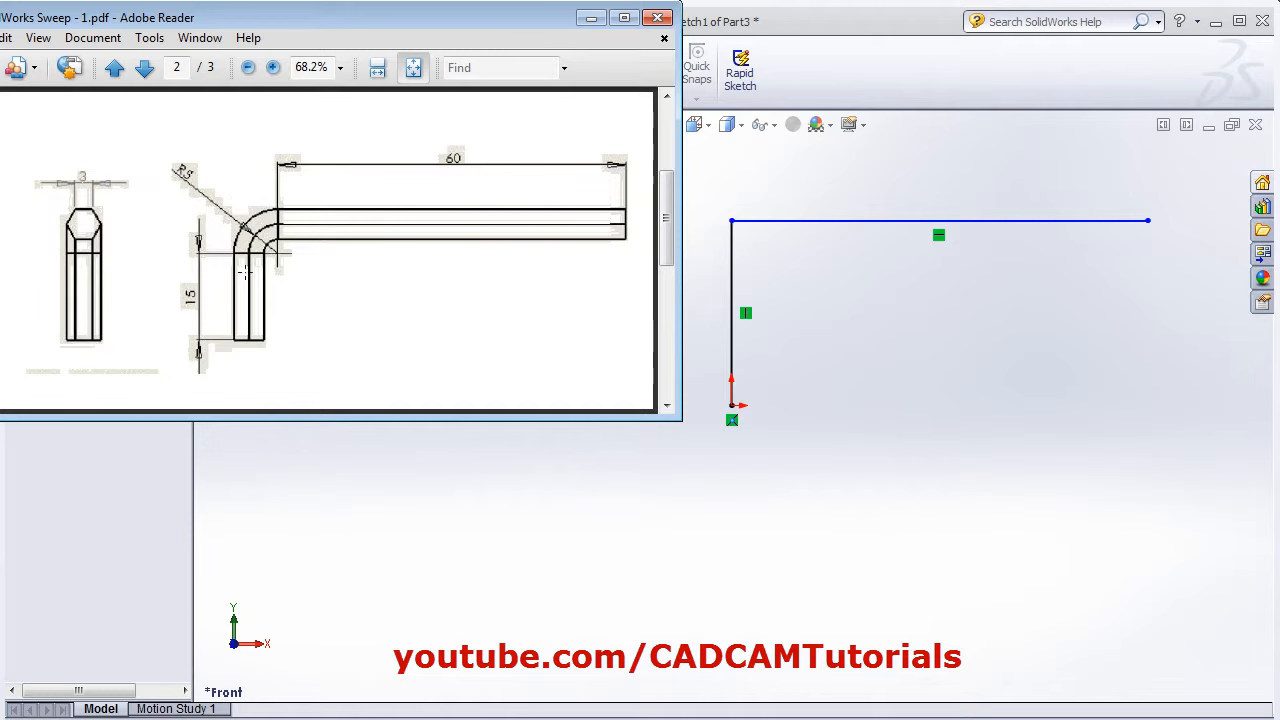
click(885, 357)
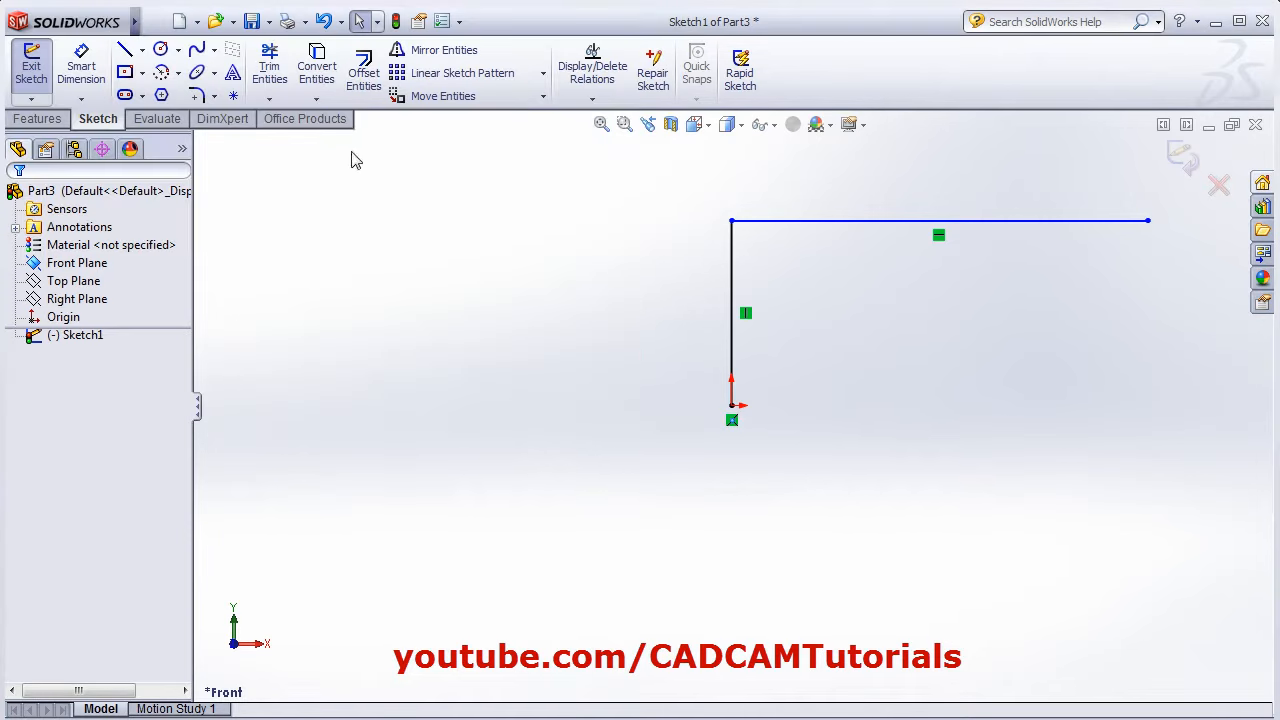
click(81, 65)
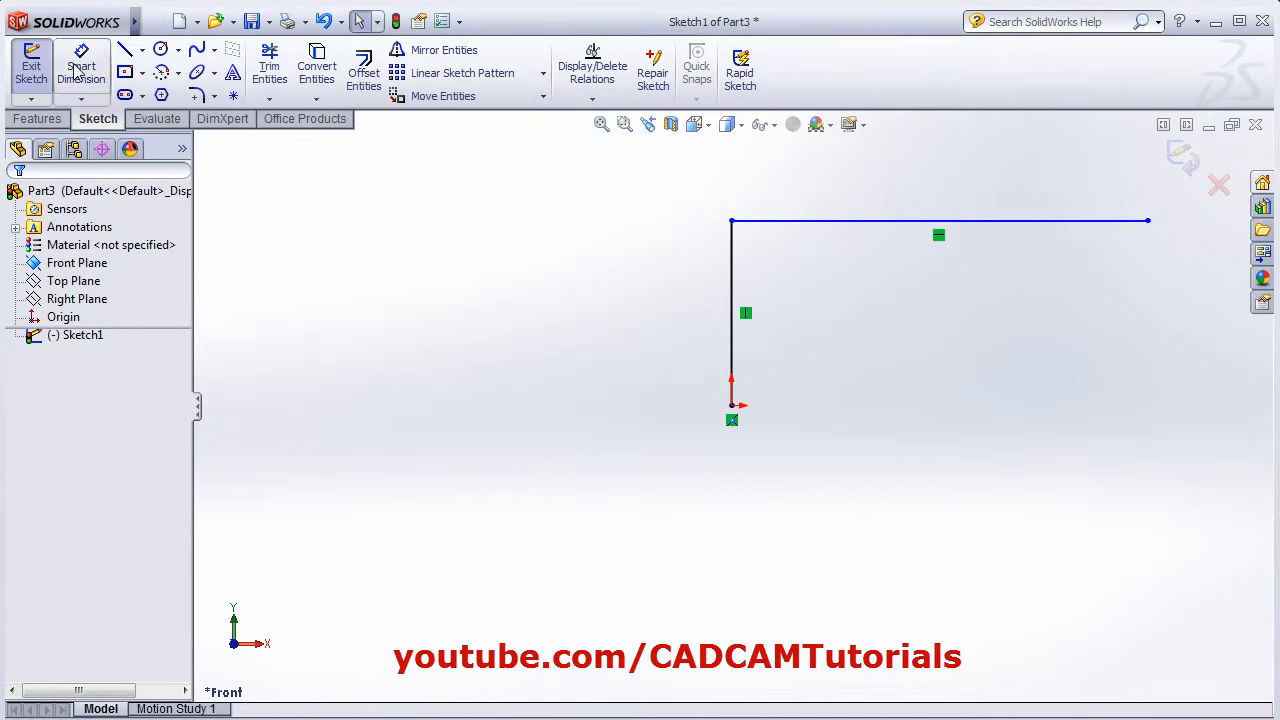
click(958, 224)
click(967, 194)
text(65)
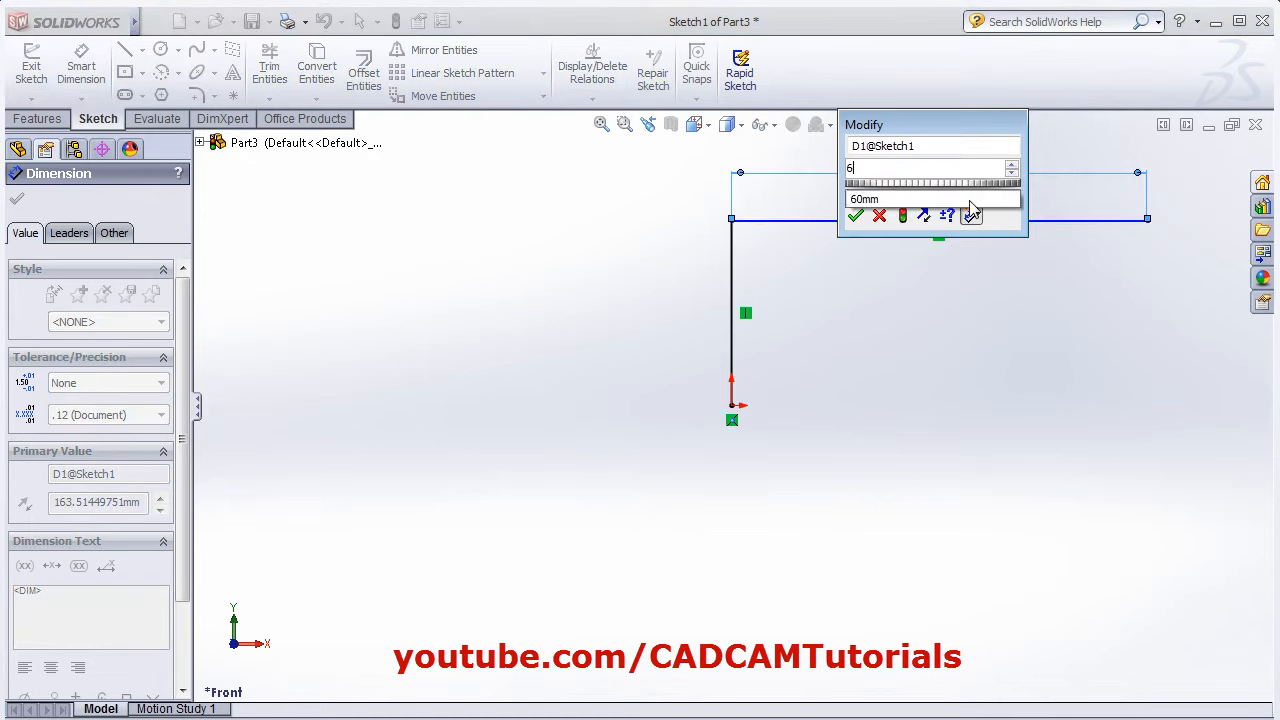
key(Return)
Step: Dimension the vertical line rising from the origin to 20 mm
click(729, 322)
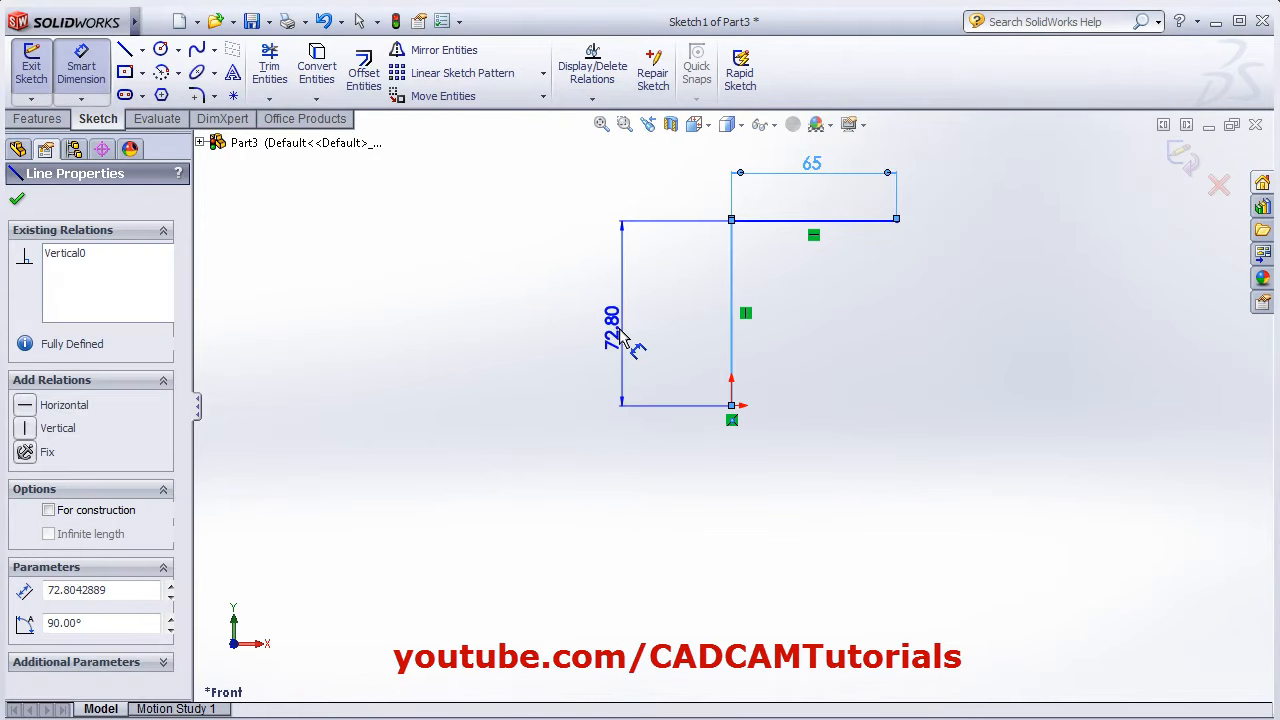
click(615, 300)
text(20)
key(Return)
scroll(857, 400, down, 4)
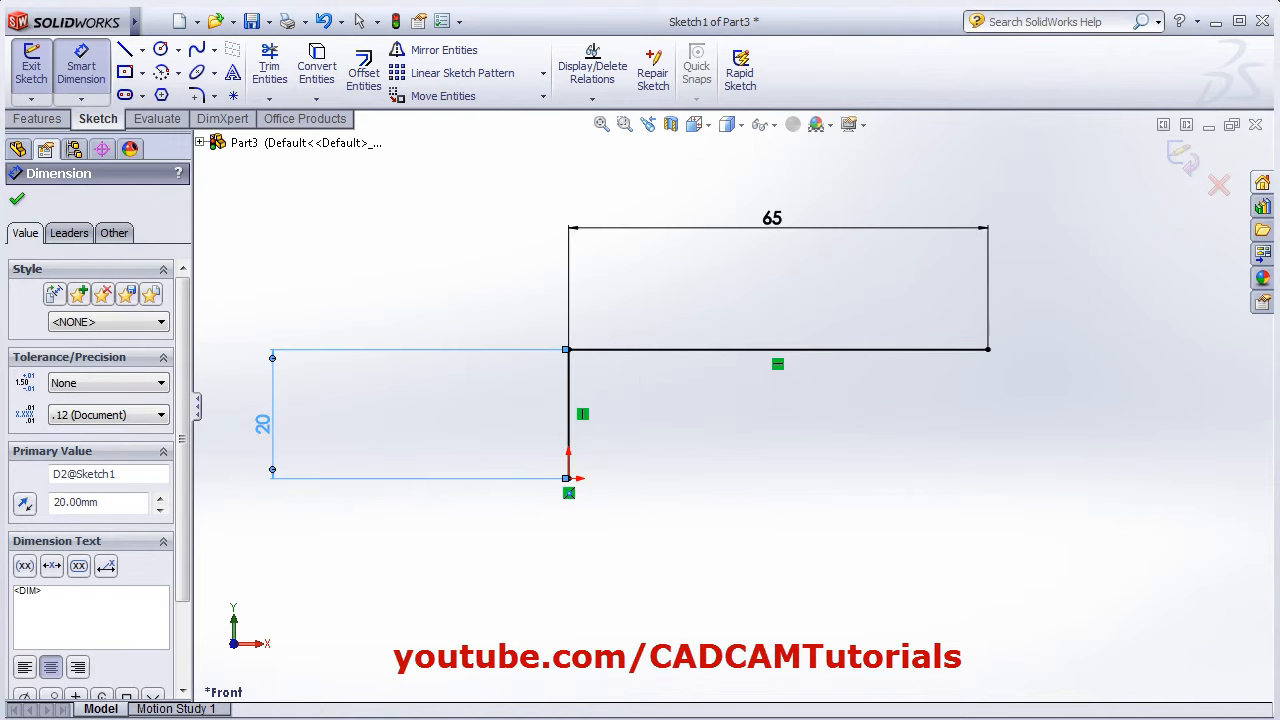
Step: Check the bend radius in the reference drawing, round the corner between the two lines with a 5 mm sketch fillet and exit the sketch
key(alt+Tab)
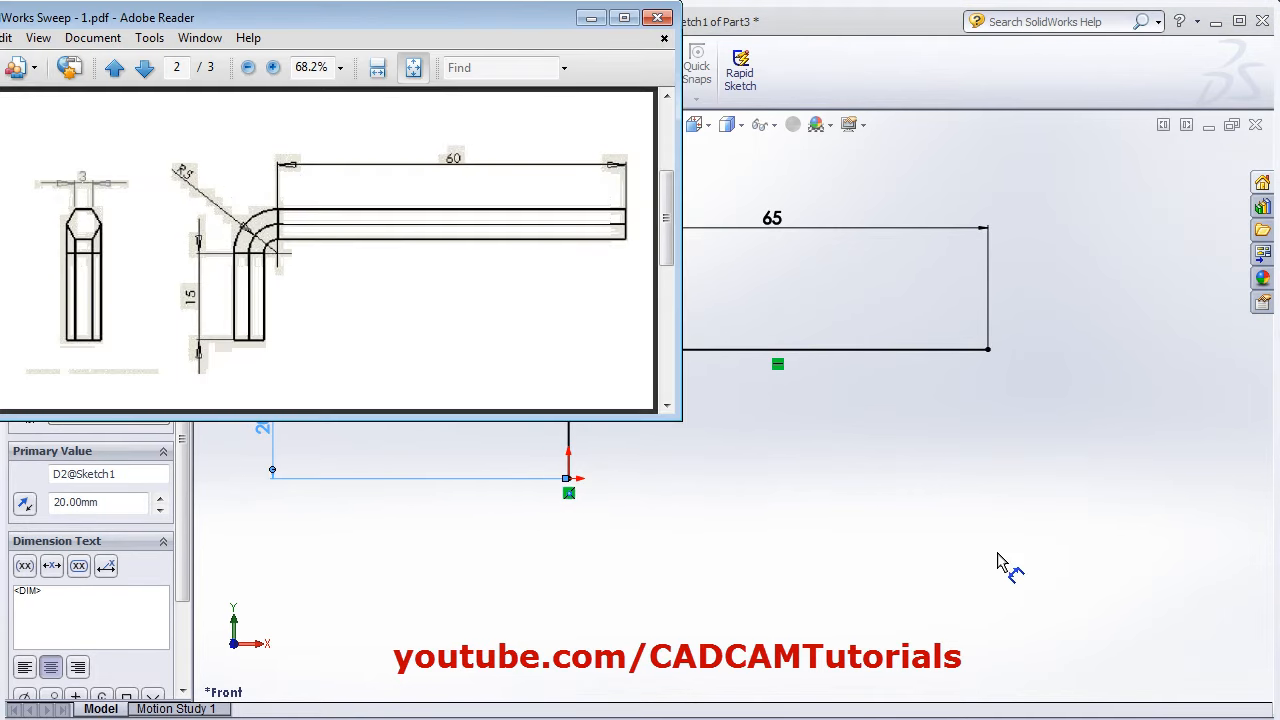
key(alt+Tab)
click(197, 95)
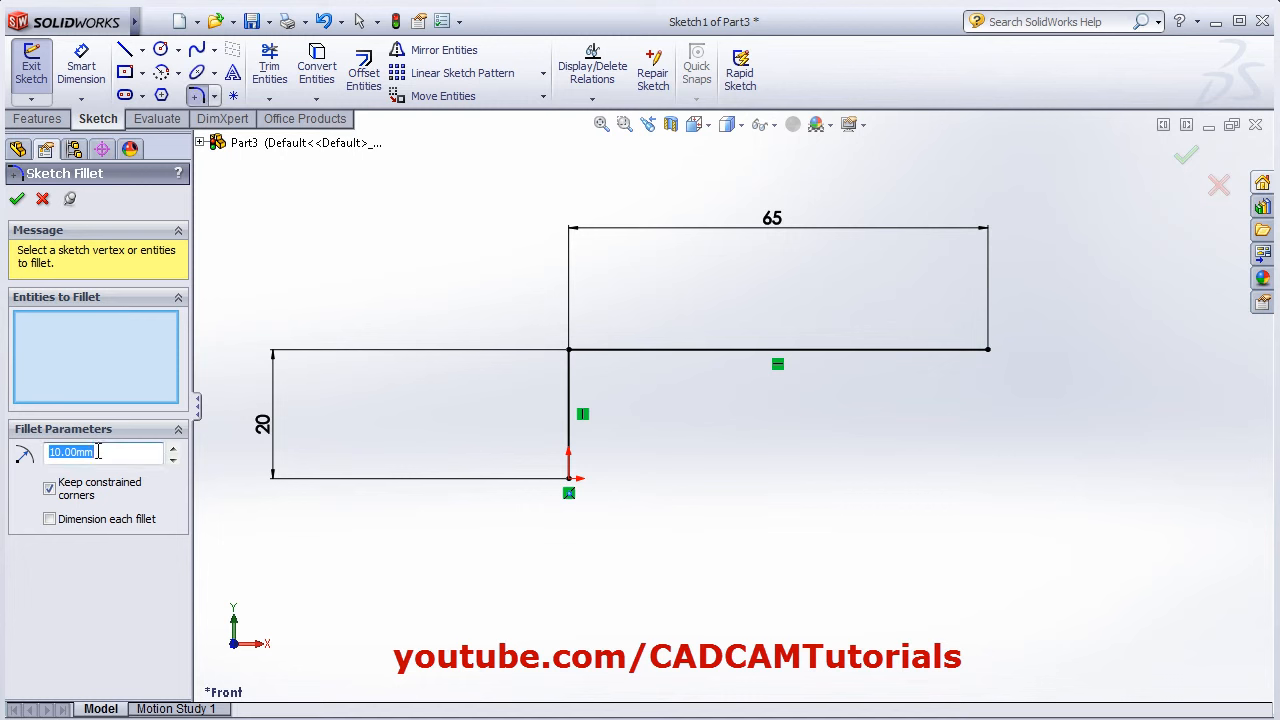
text(5)
key(Return)
click(567, 390)
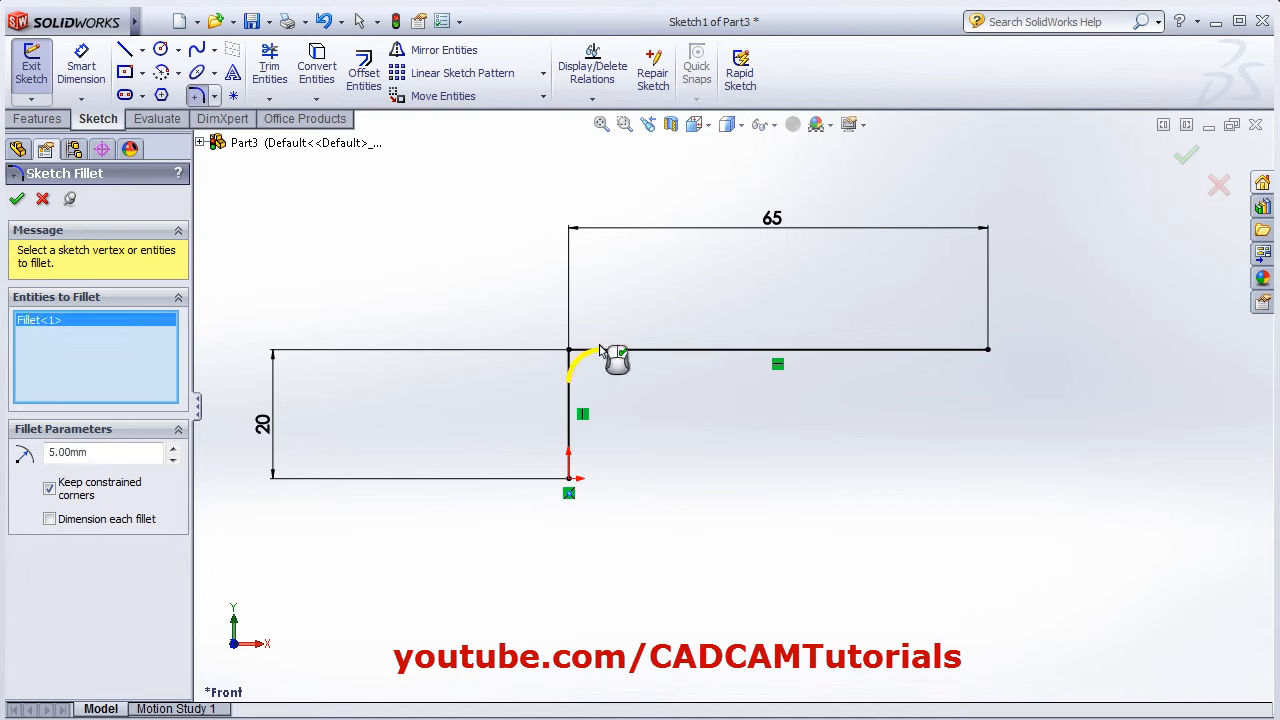
click(1187, 157)
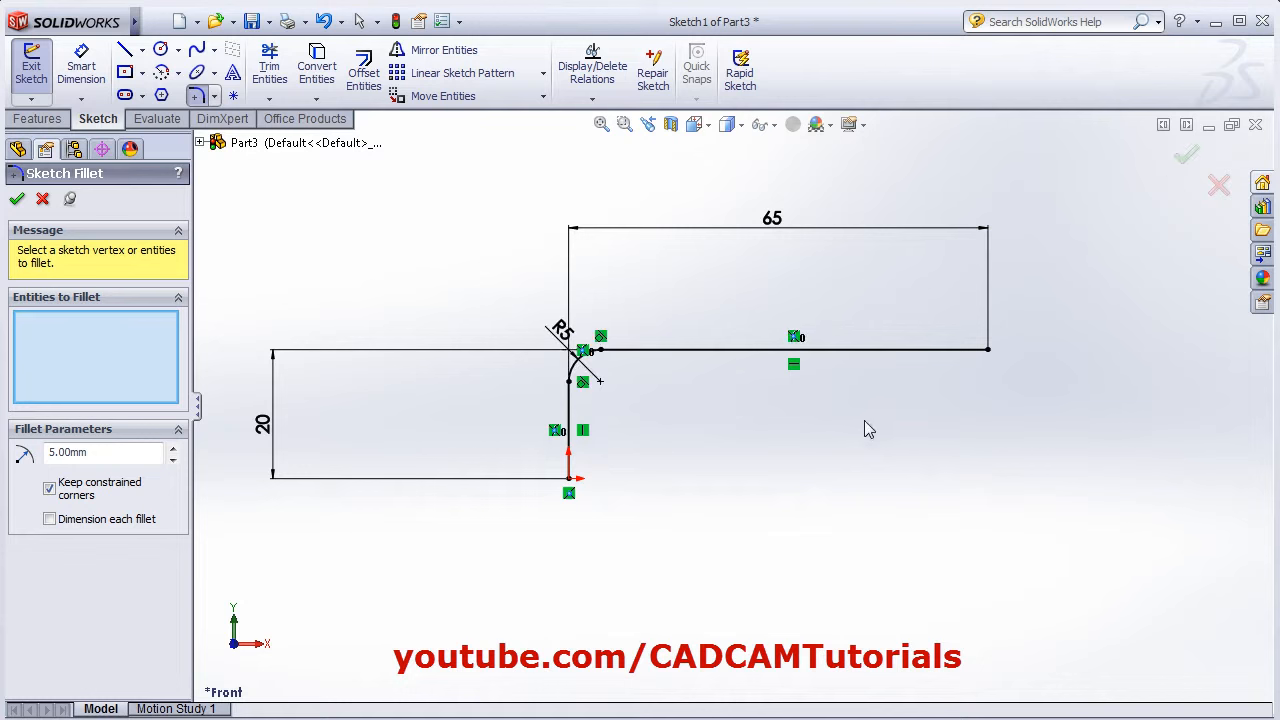
click(1187, 158)
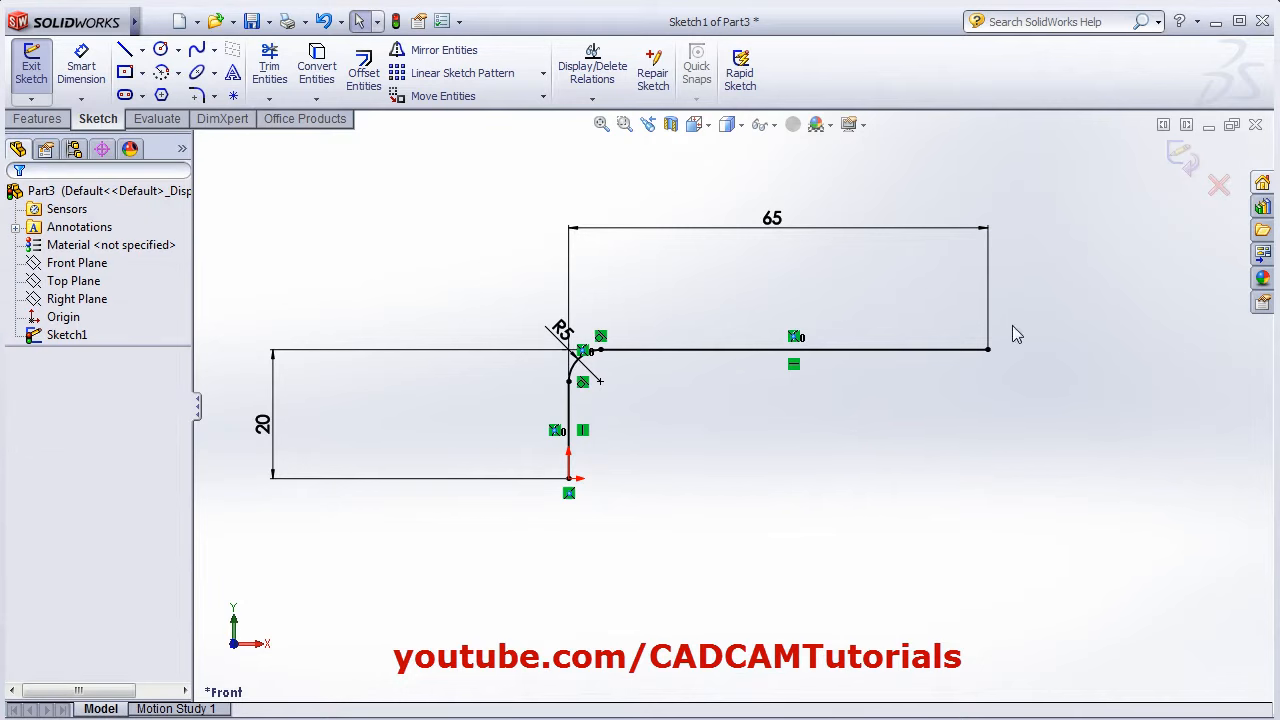
click(1183, 157)
Step: Check the profile in the reference drawing and start a new sketch on the Top Plane, at the lower end of the path
mouse_move(880, 406)
middle_down()
mouse_move(826, 431)
mouse_move(826, 450)
middle_up()
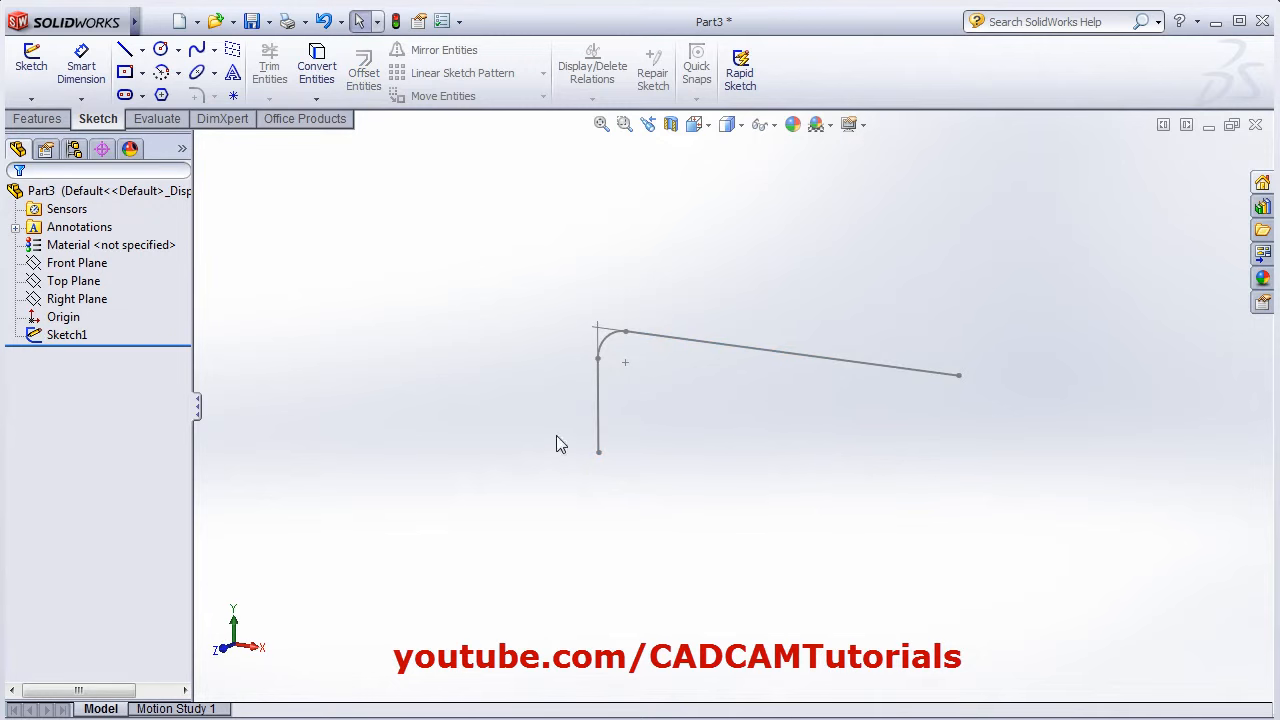
key(alt+Tab)
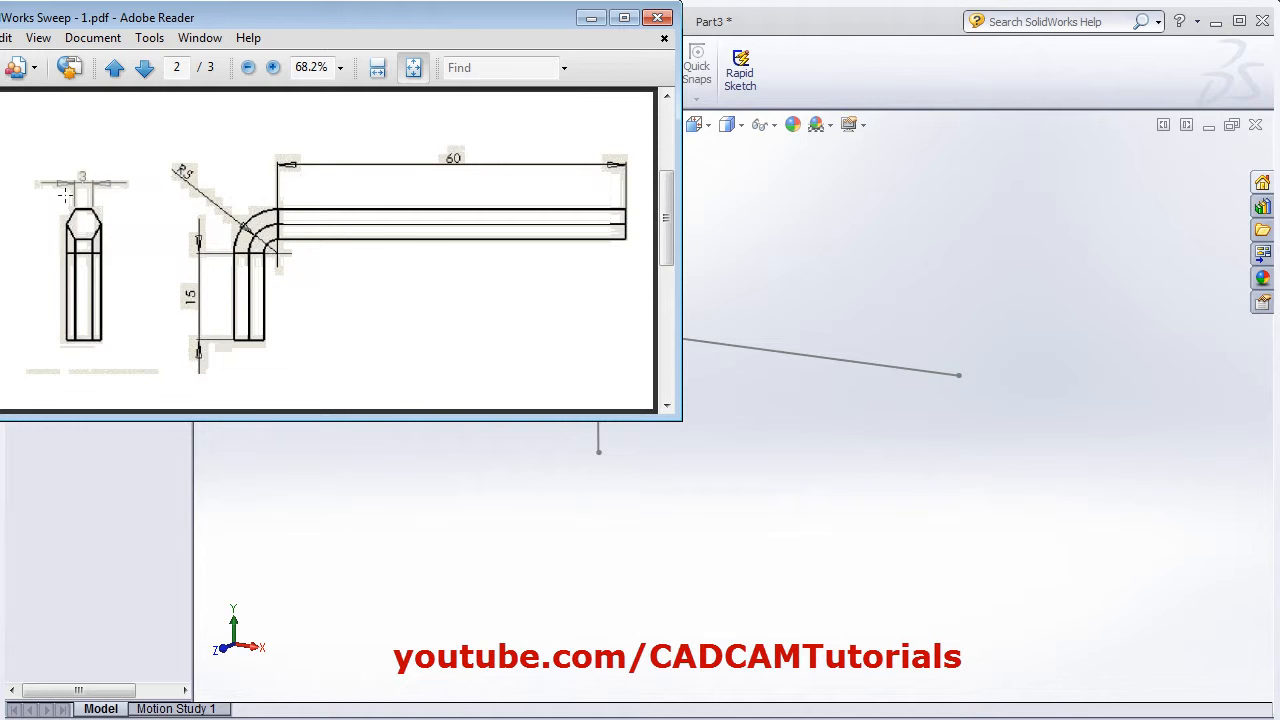
click(956, 399)
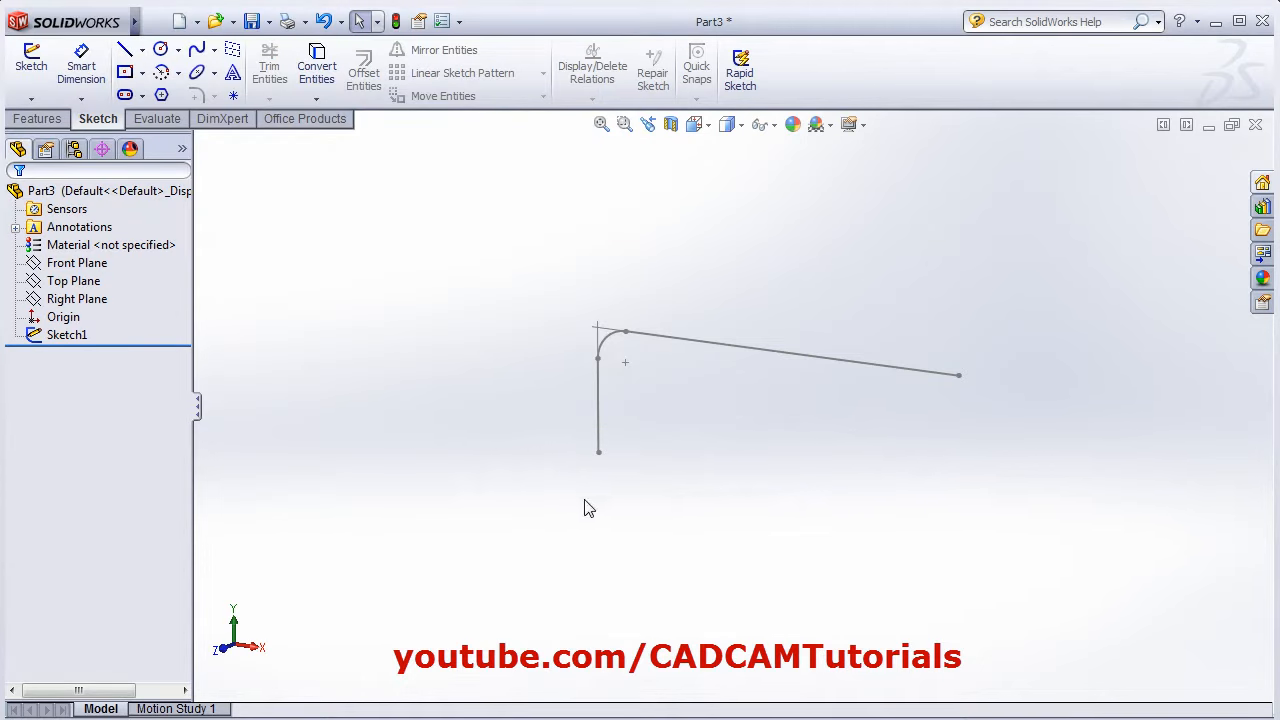
click(66, 300)
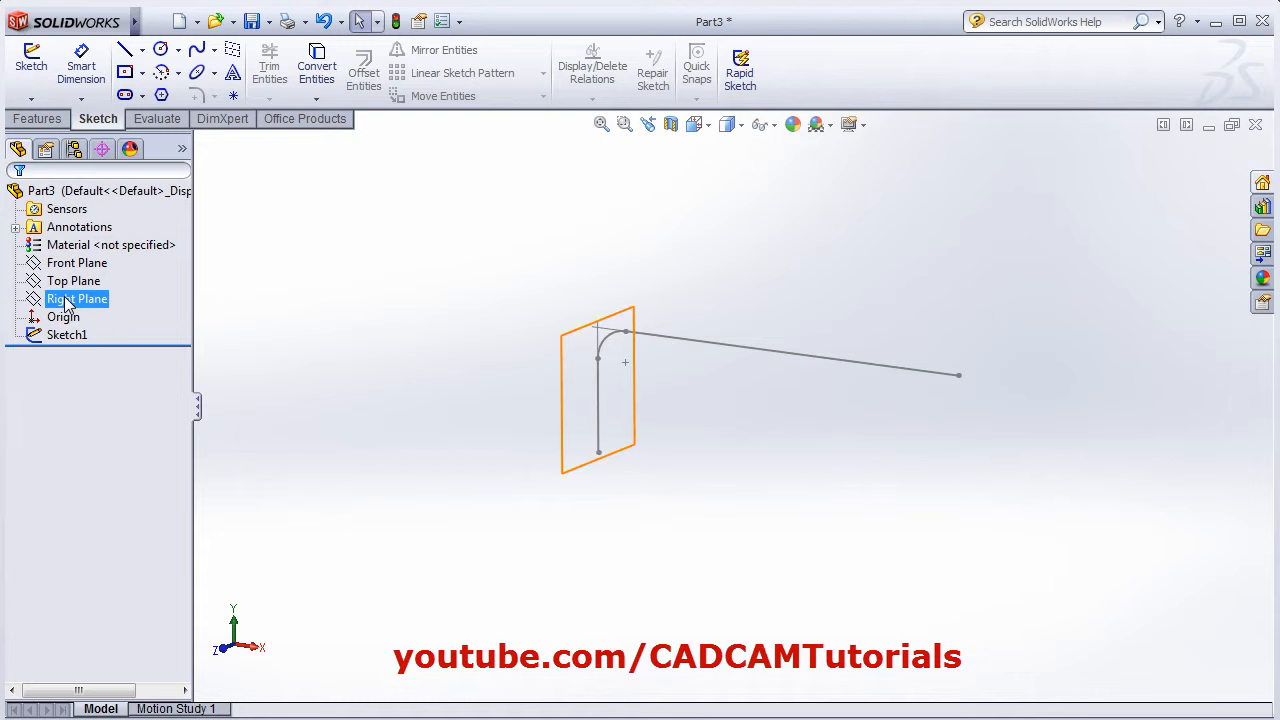
click(333, 226)
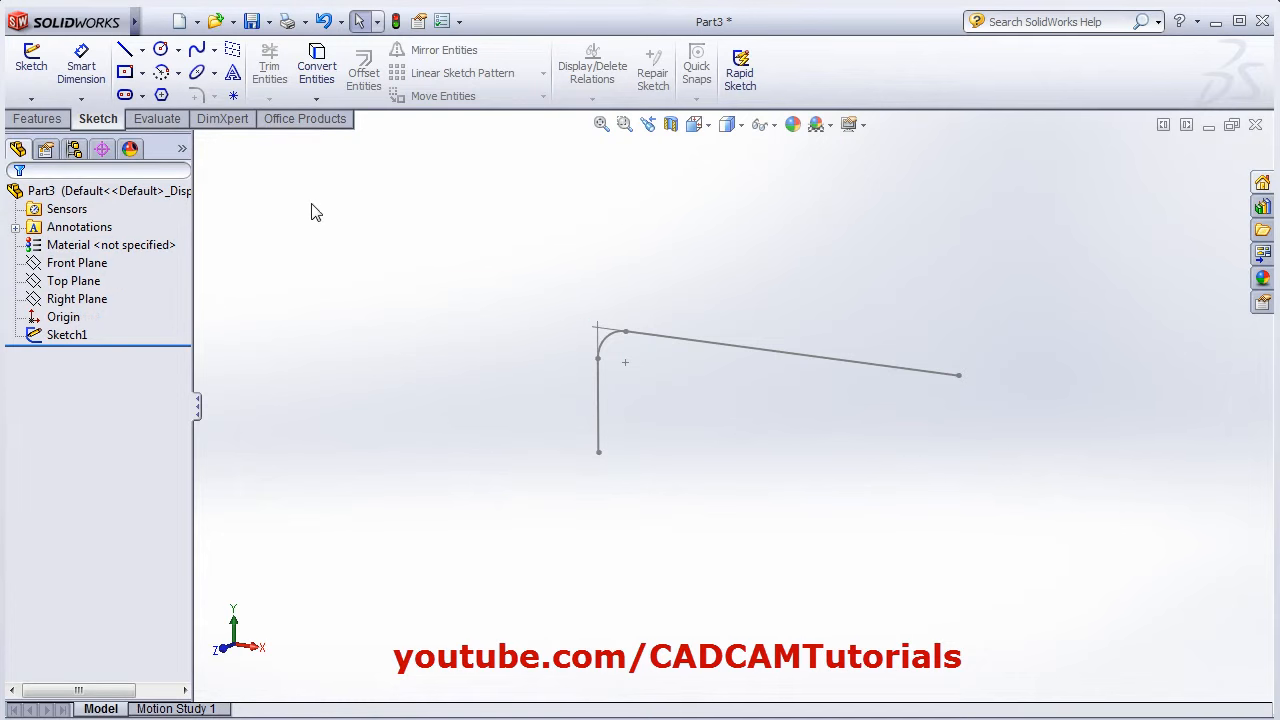
click(31, 60)
click(199, 142)
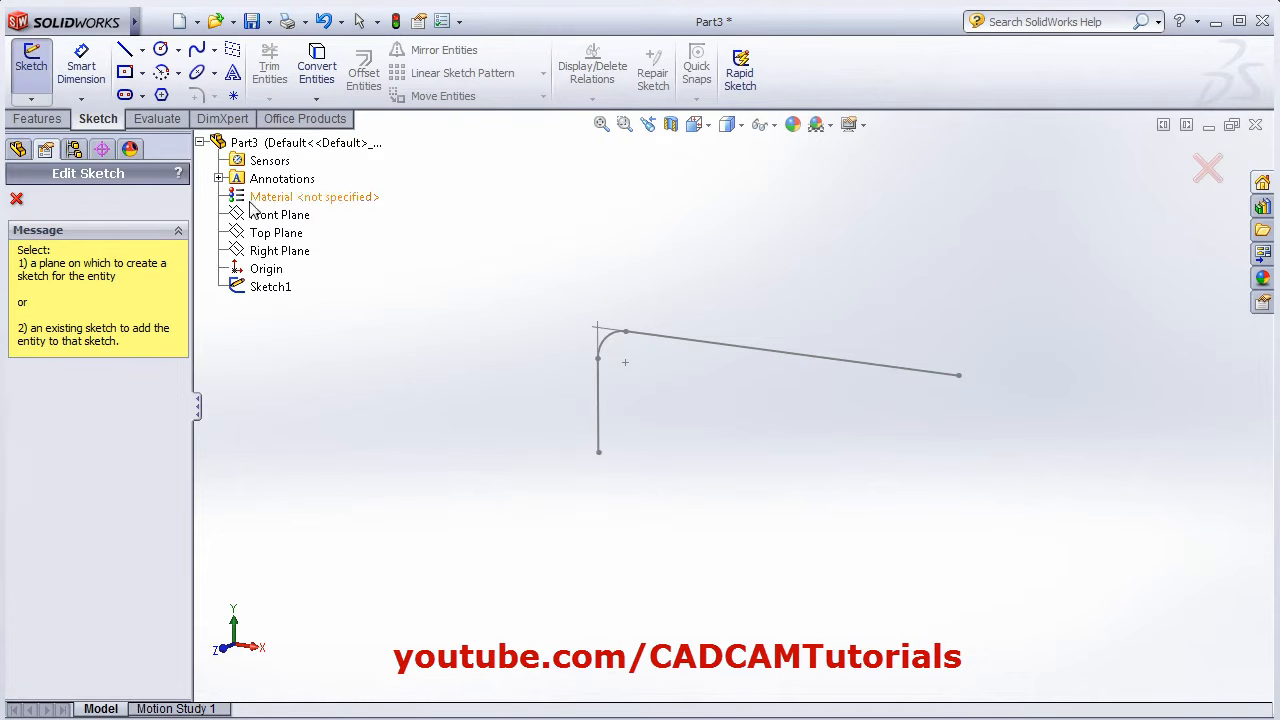
click(268, 240)
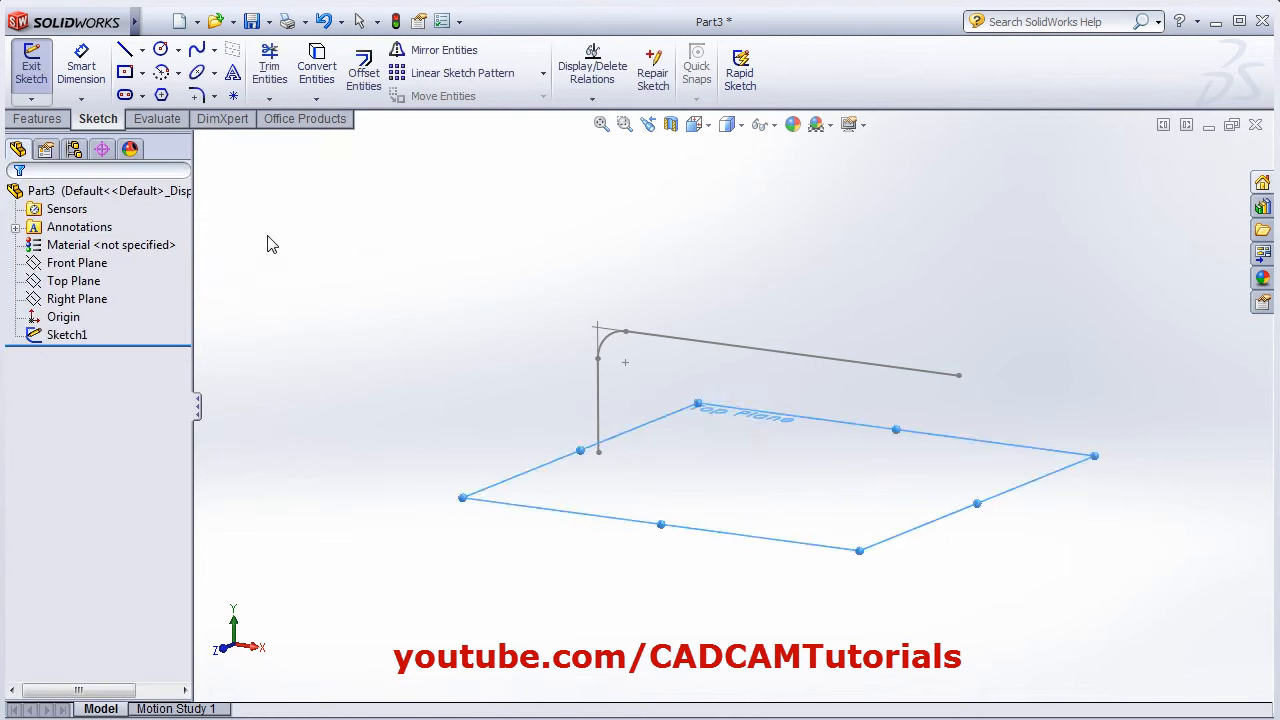
click(696, 125)
click(796, 201)
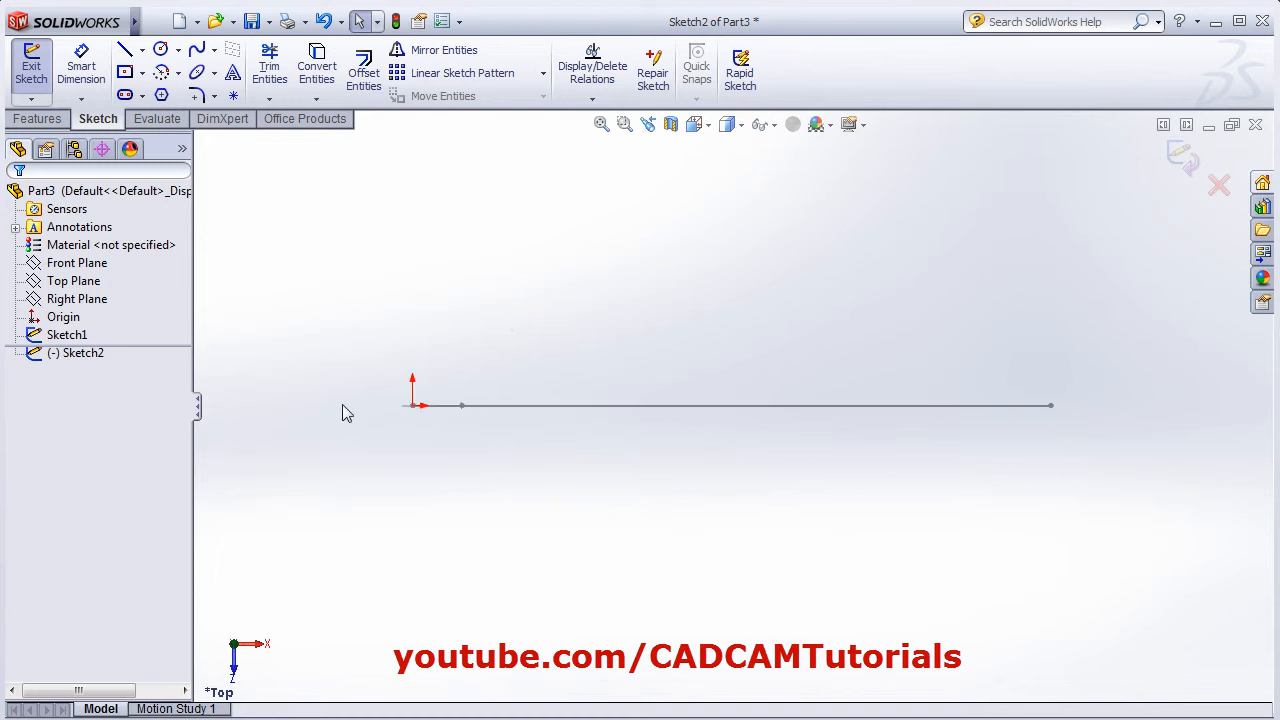
Step: Draw a six-sided inscribed-circle polygon centred on the origin with sides about 1.8 mm long and one vertex on the X axis
click(162, 95)
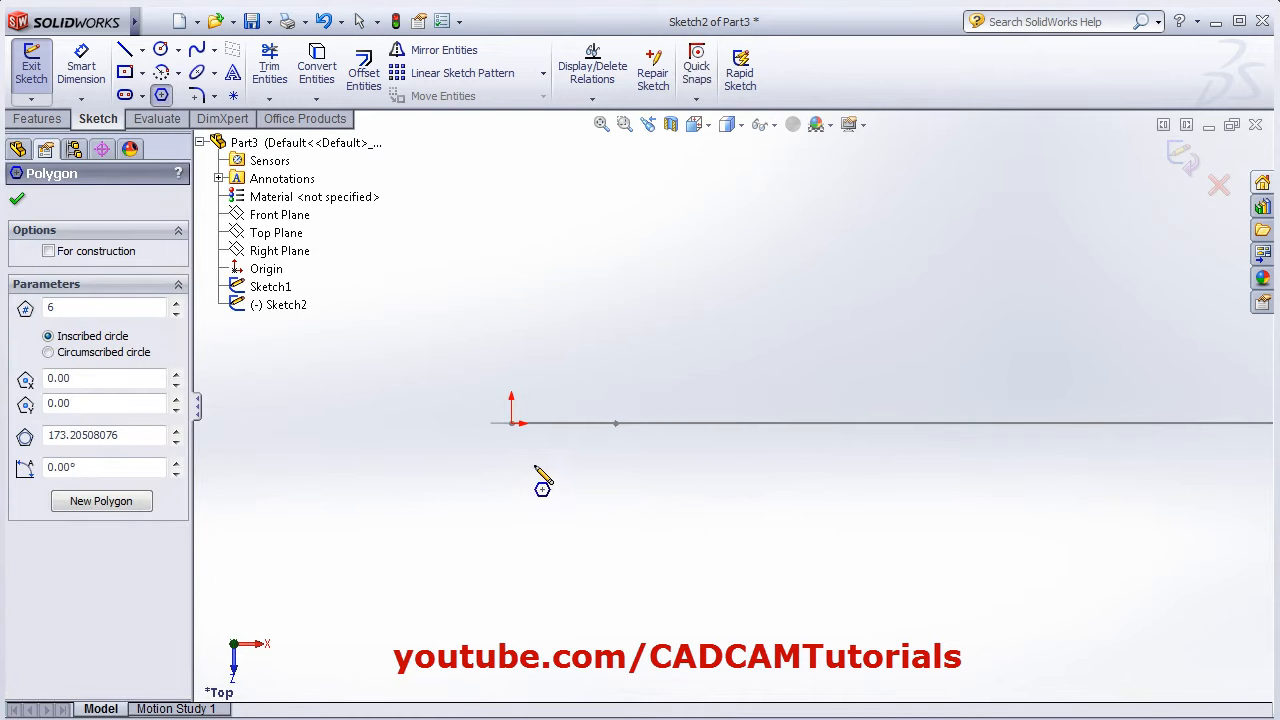
text(6)
click(511, 423)
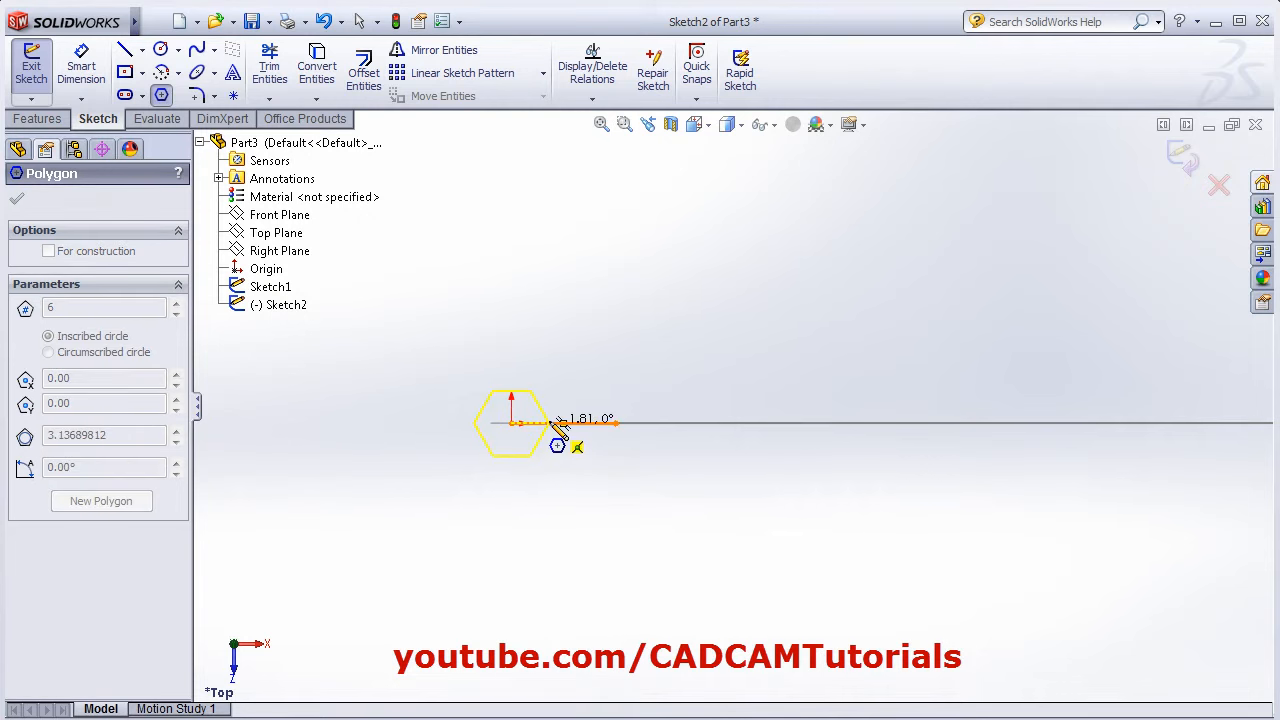
click(550, 423)
Step: Dimension the hexagon's lower horizontal side to 3 mm and exit the sketch
scroll(532, 446, down, 5)
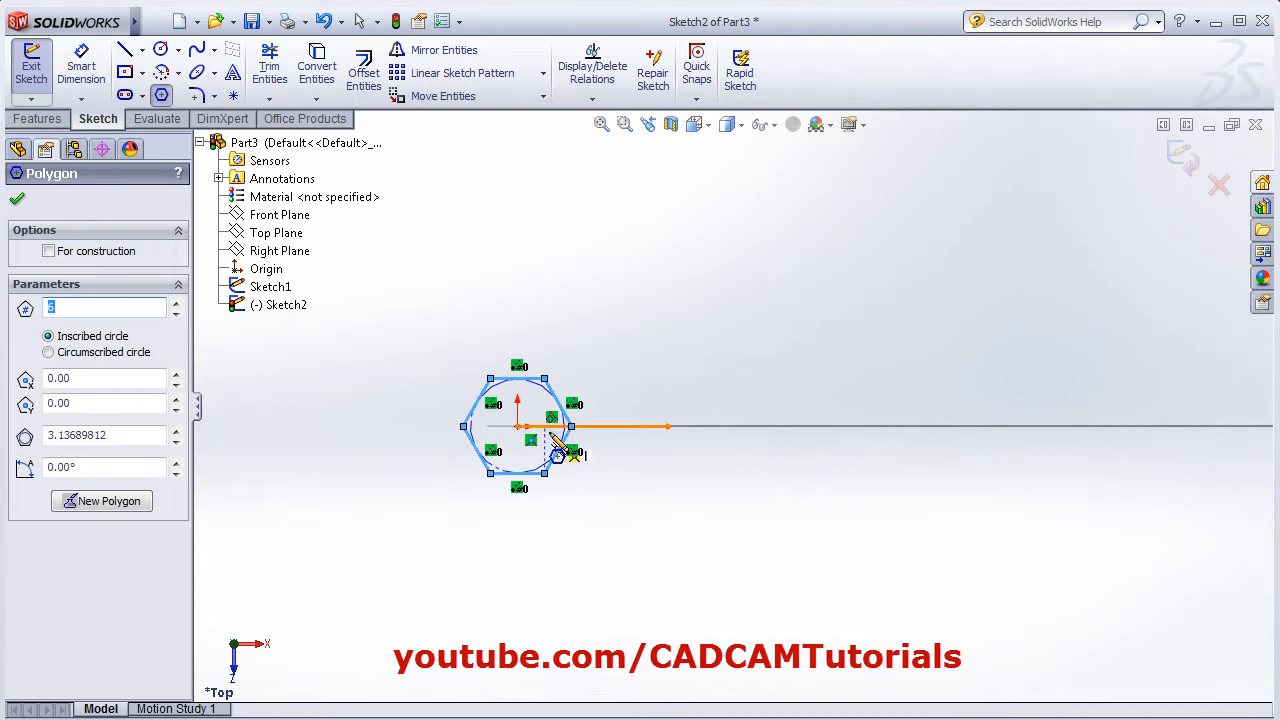
click(81, 75)
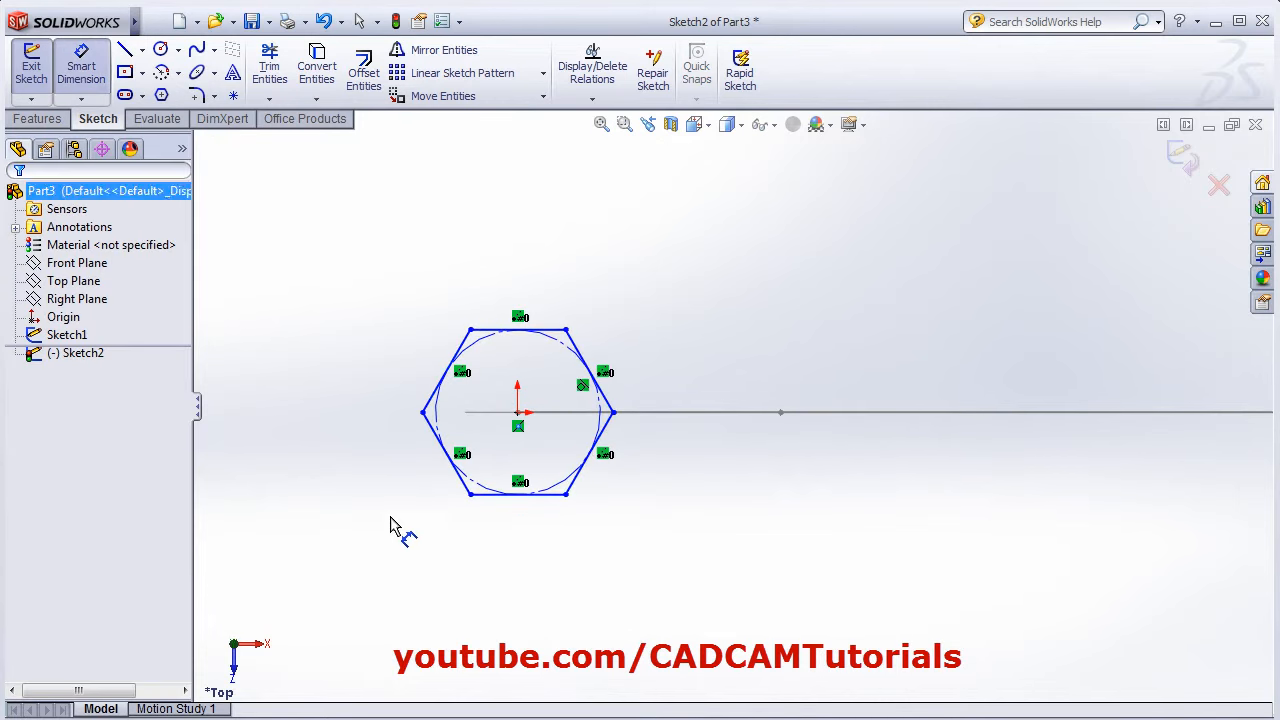
click(545, 505)
click(529, 560)
text(3)
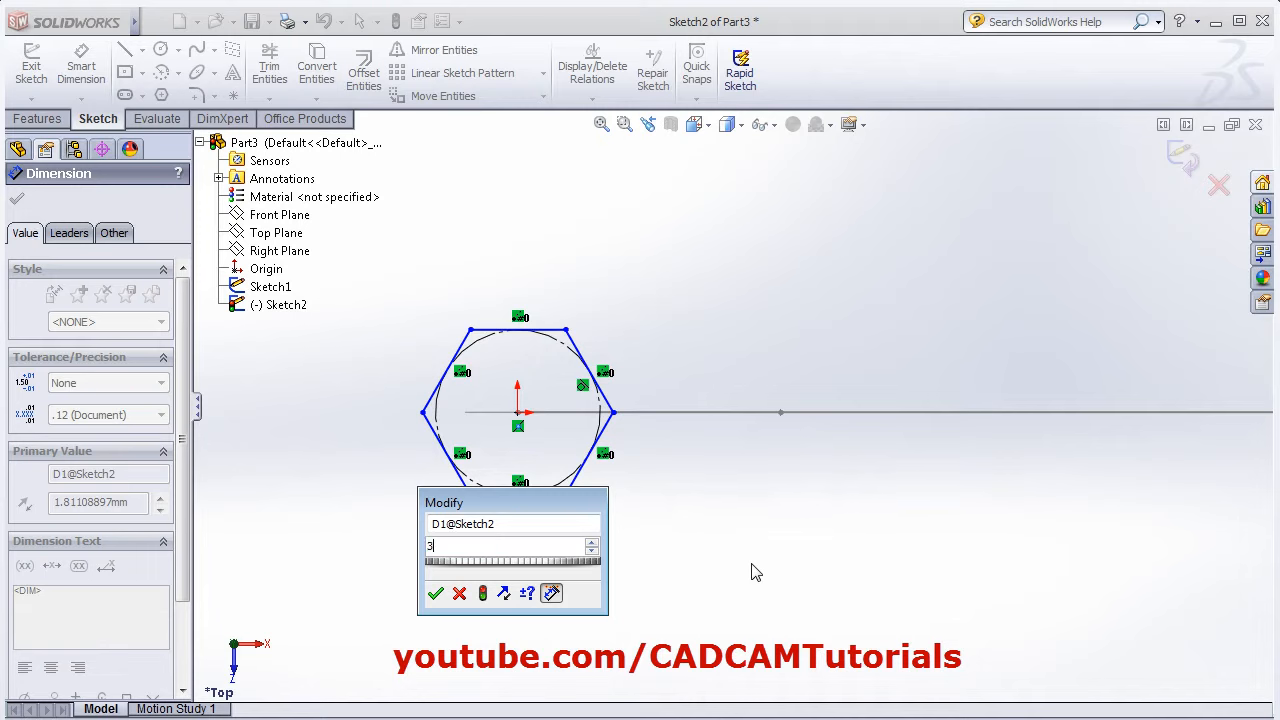
key(Return)
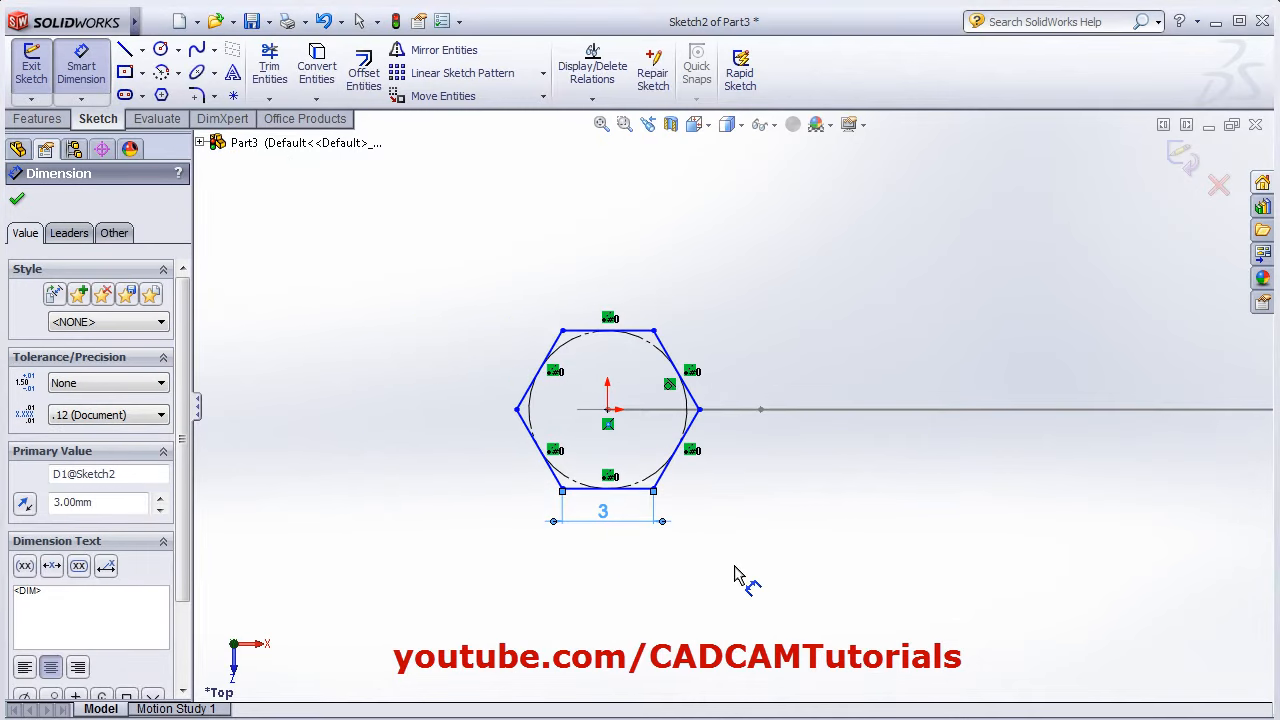
click(19, 203)
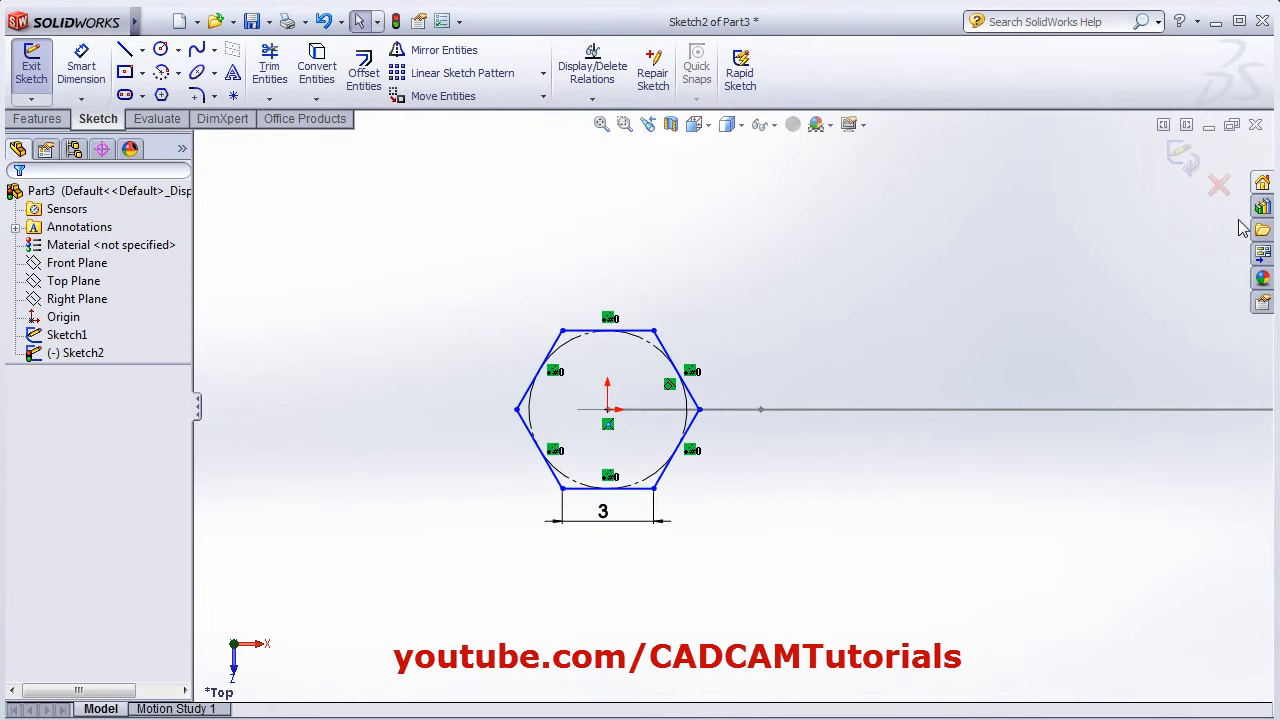
click(1183, 160)
Step: Sweep the hexagon profile along the L-shaped filleted path as a solid boss
scroll(768, 421, up, 4)
mouse_move(768, 421)
middle_down()
mouse_move(777, 471)
mouse_move(774, 300)
middle_up()
scroll(898, 400, down, 5)
scroll(860, 410, up, 1)
click(910, 420)
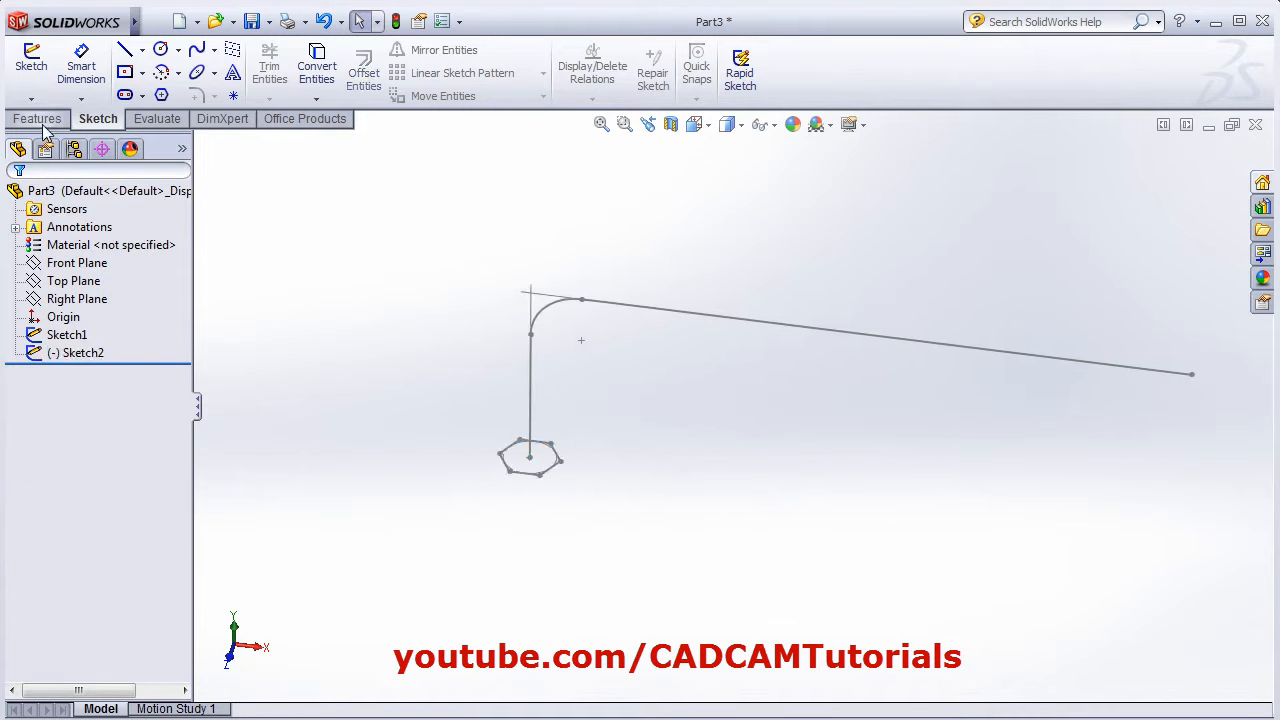
click(40, 118)
click(188, 56)
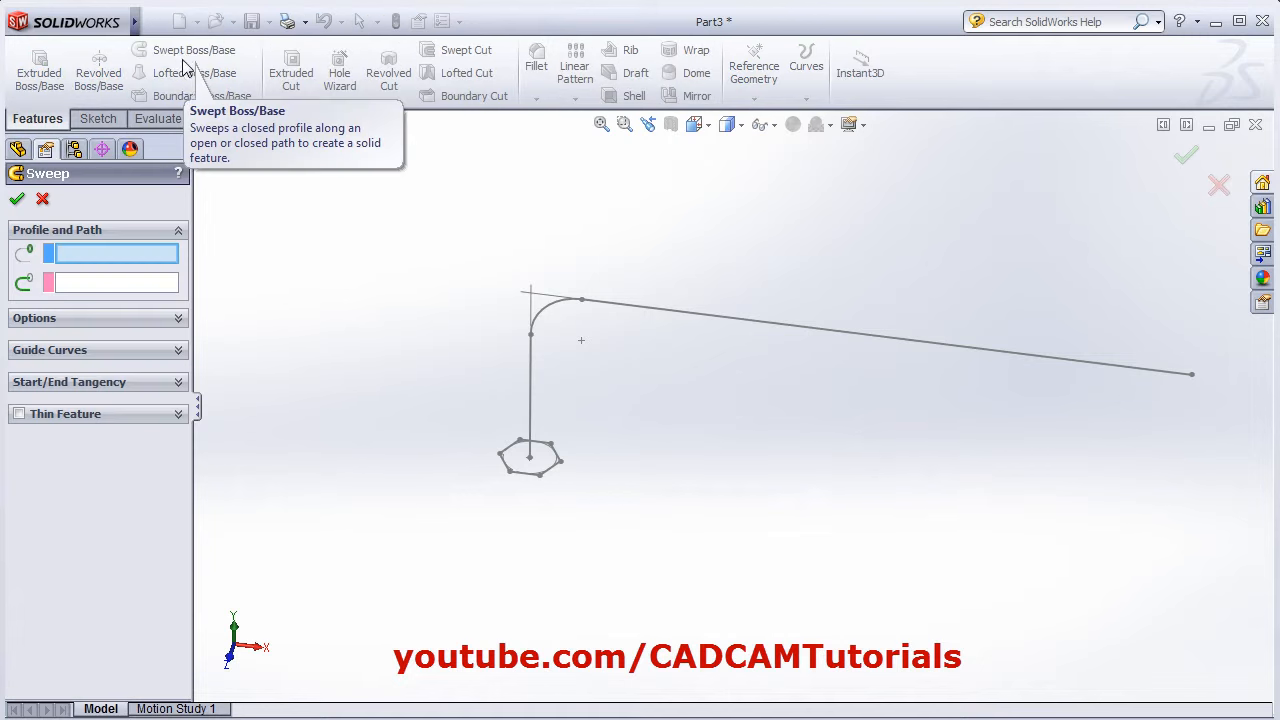
click(530, 486)
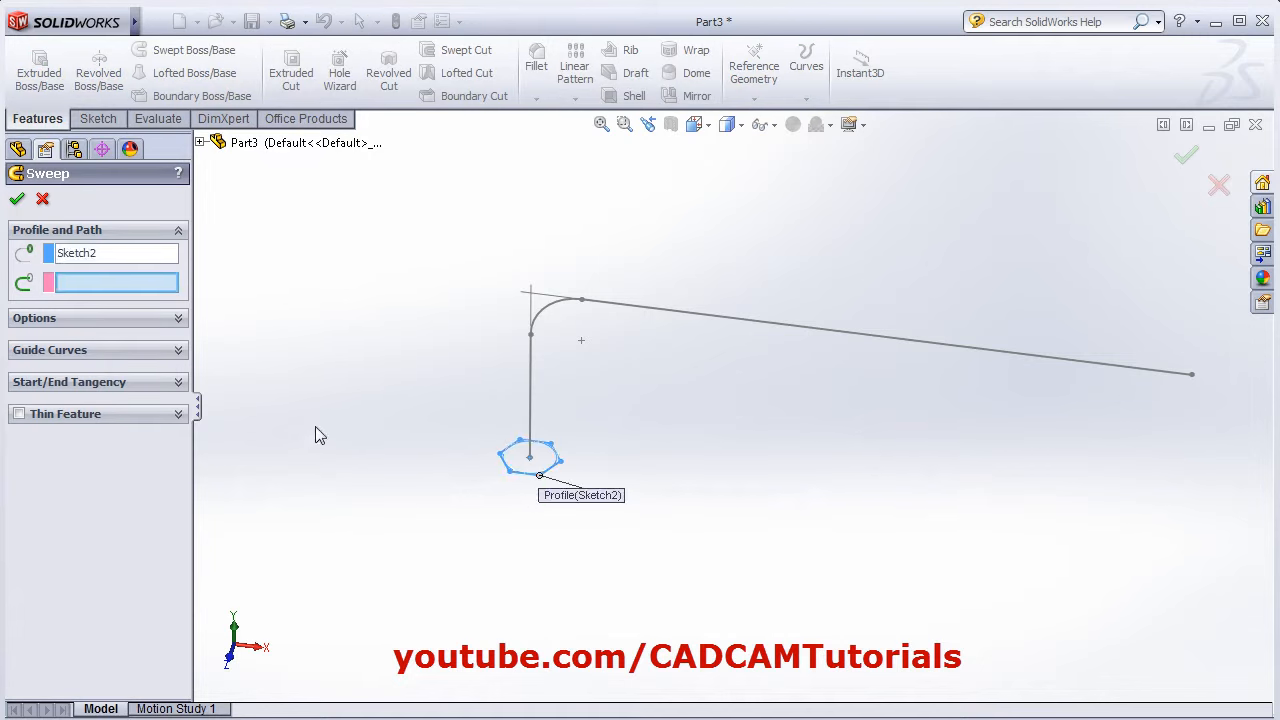
click(532, 390)
scroll(733, 425, up, 2)
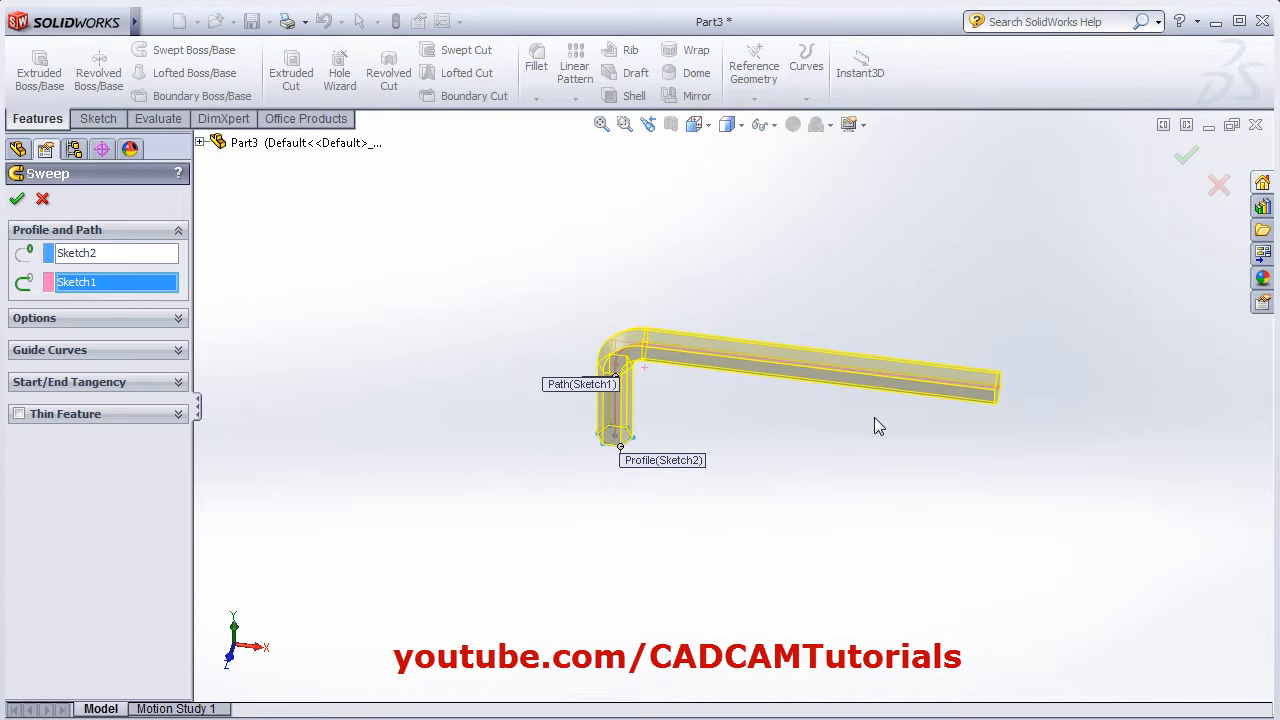
click(1186, 156)
scroll(1083, 406, down, 4)
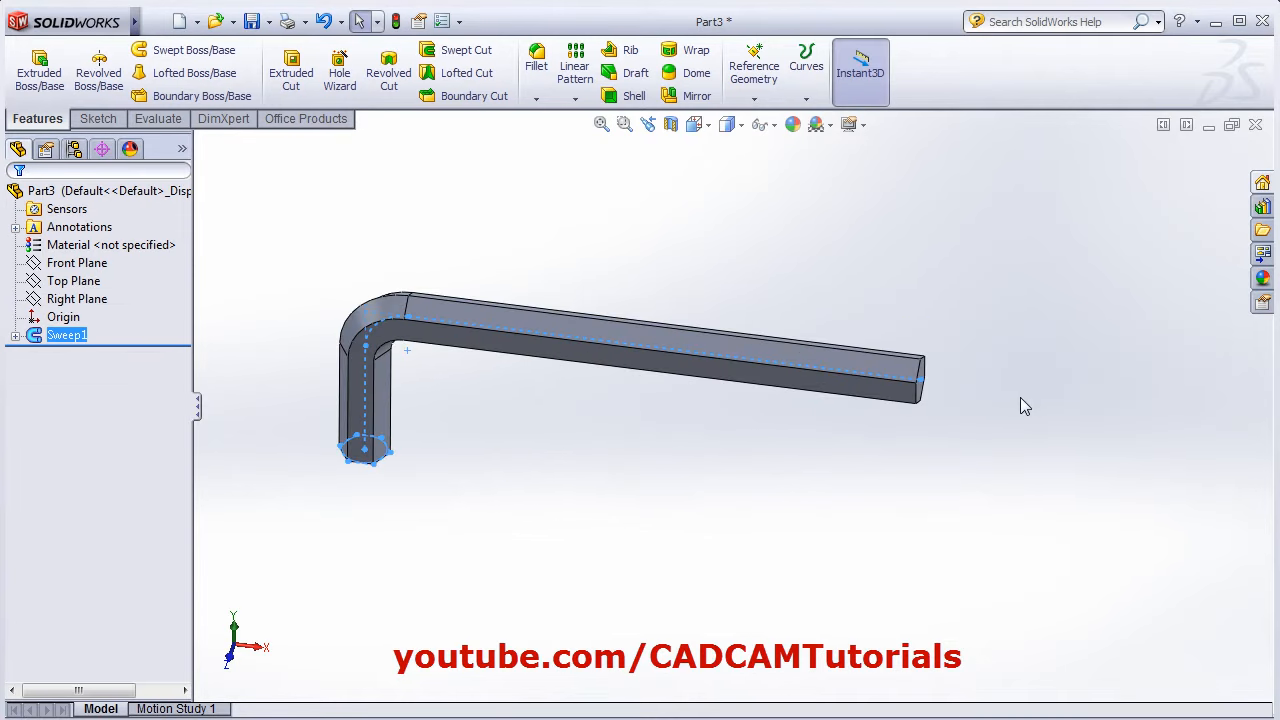
scroll(544, 462, up, 3)
click(602, 124)
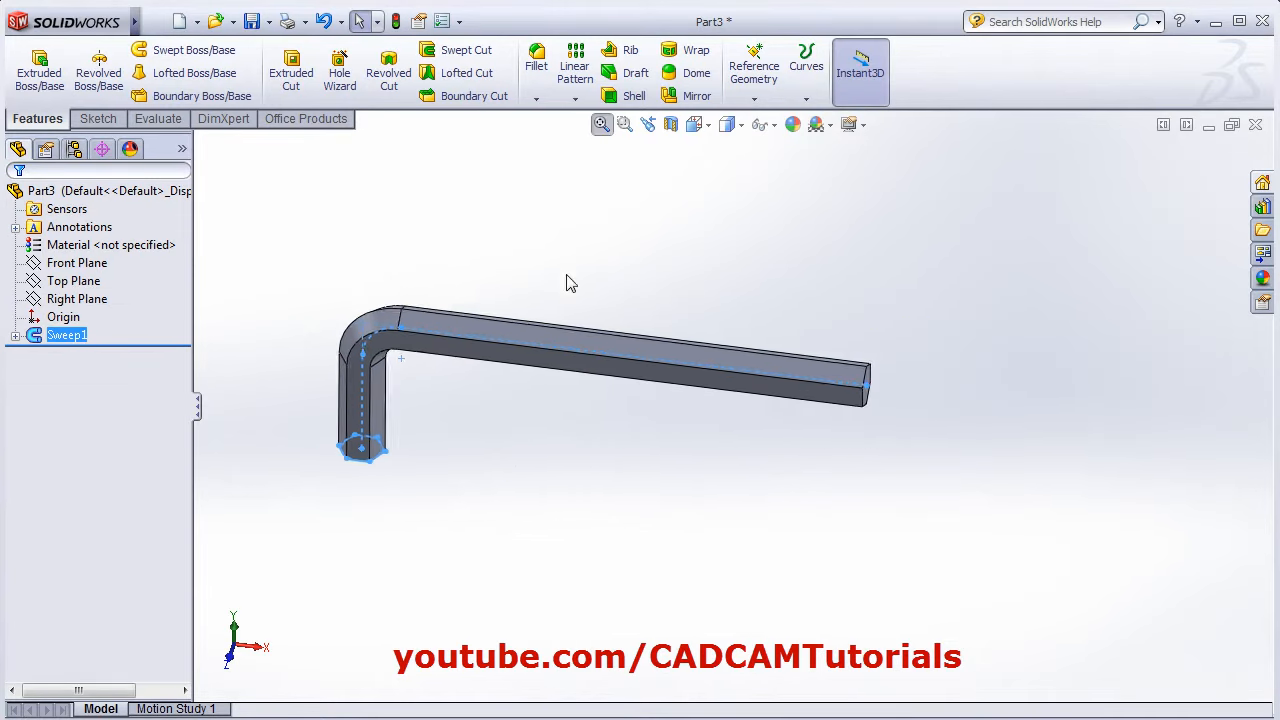
click(710, 454)
scroll(802, 448, down, 1)
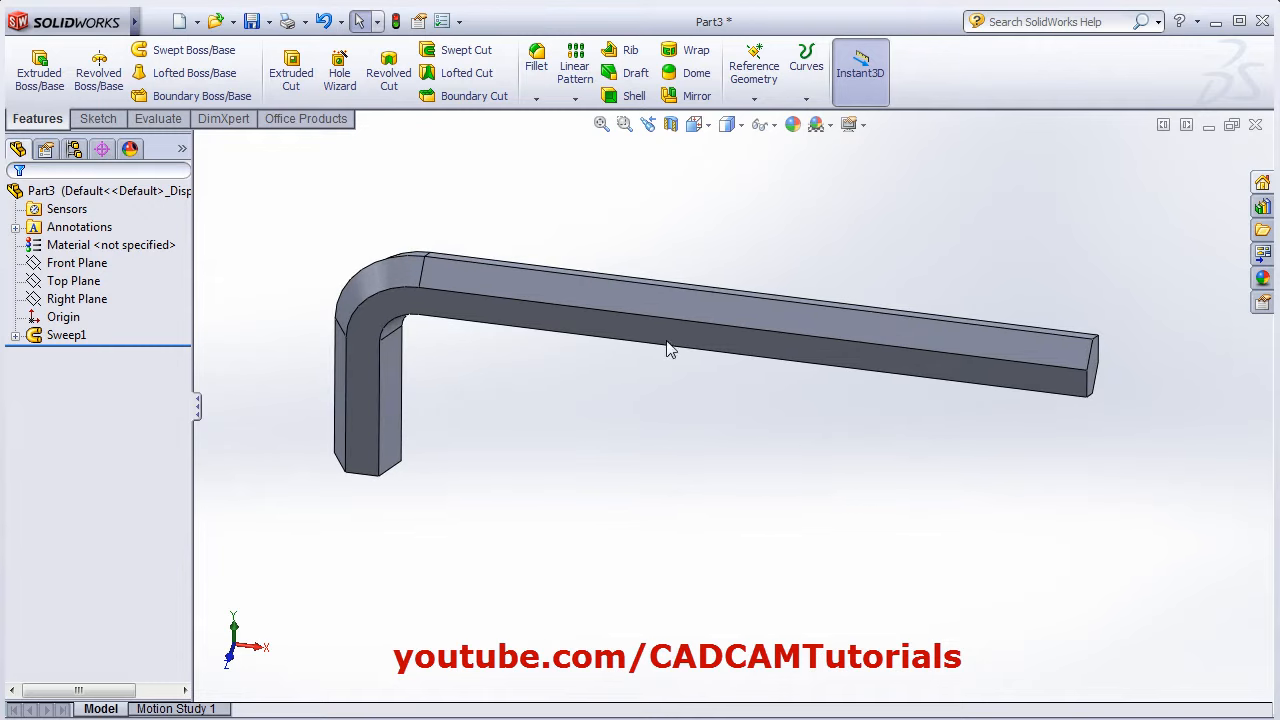
Step: Create a new part and check the split-pin reference drawing SolidWorks Sweep - 2.pdf in Adobe Reader
click(180, 22)
click(658, 541)
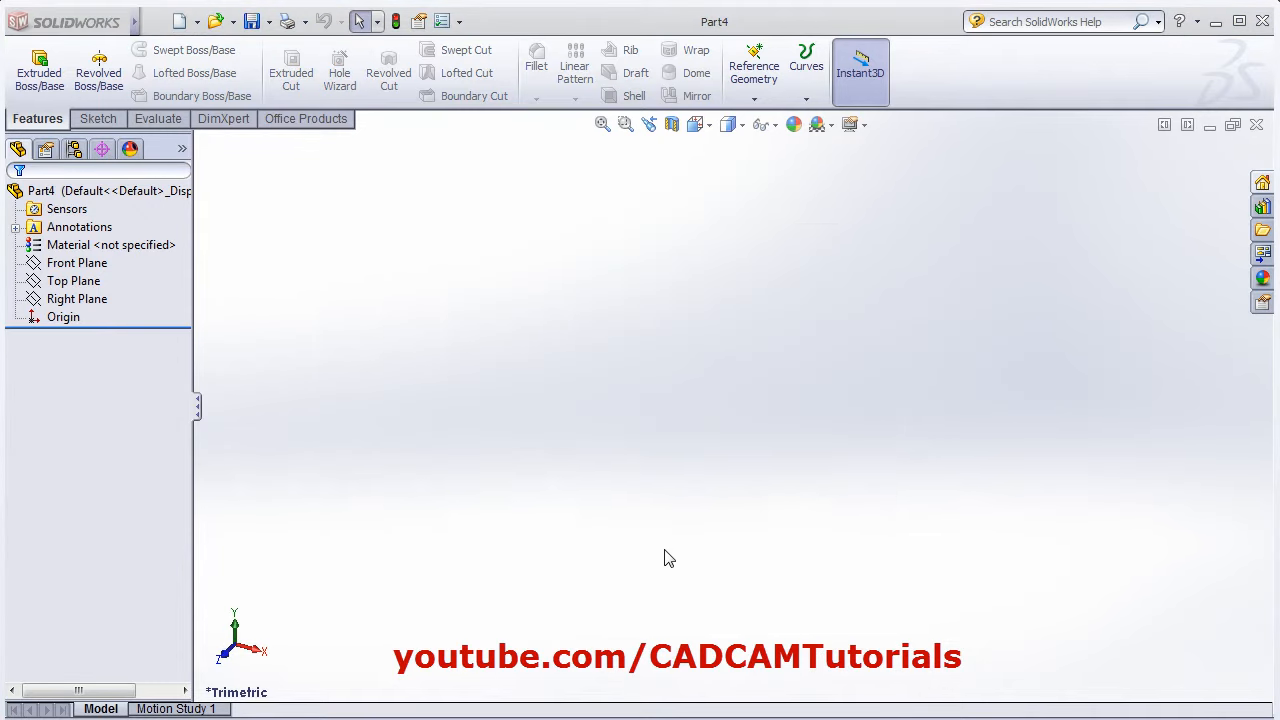
key(alt+Tab)
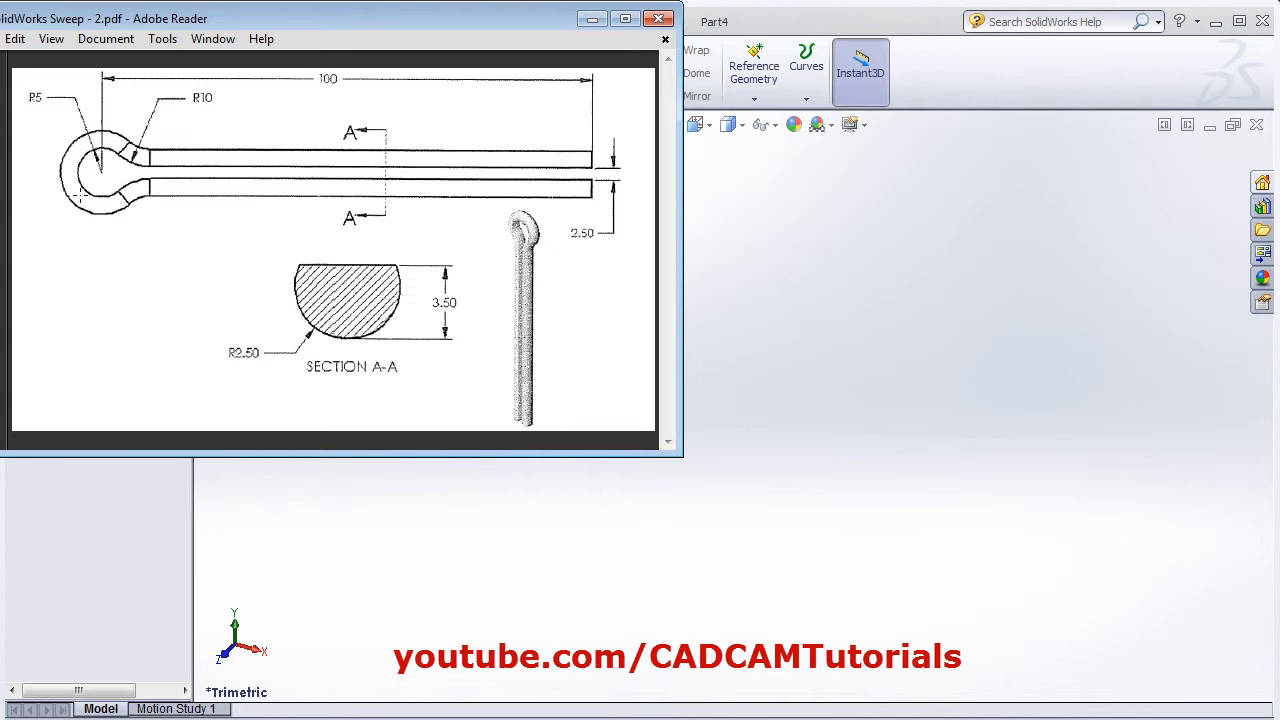
click(900, 368)
Step: Start a new sketch on the Front Plane
click(100, 119)
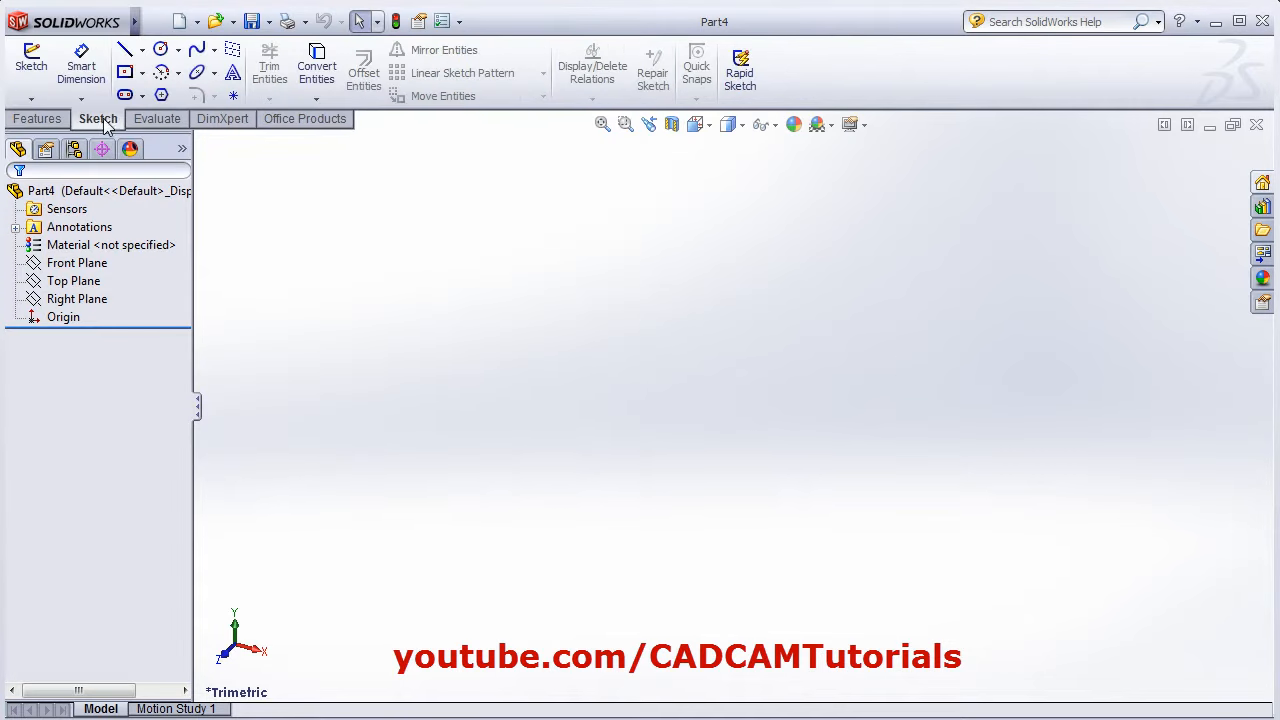
click(31, 60)
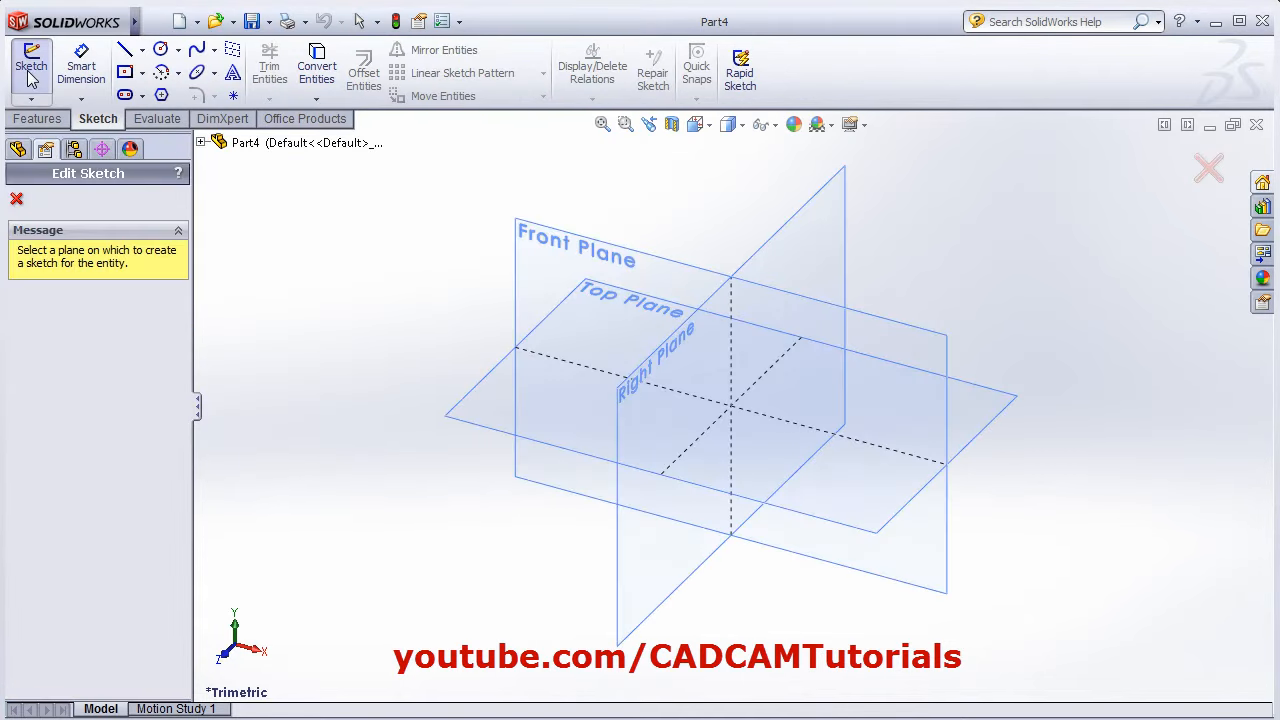
click(549, 246)
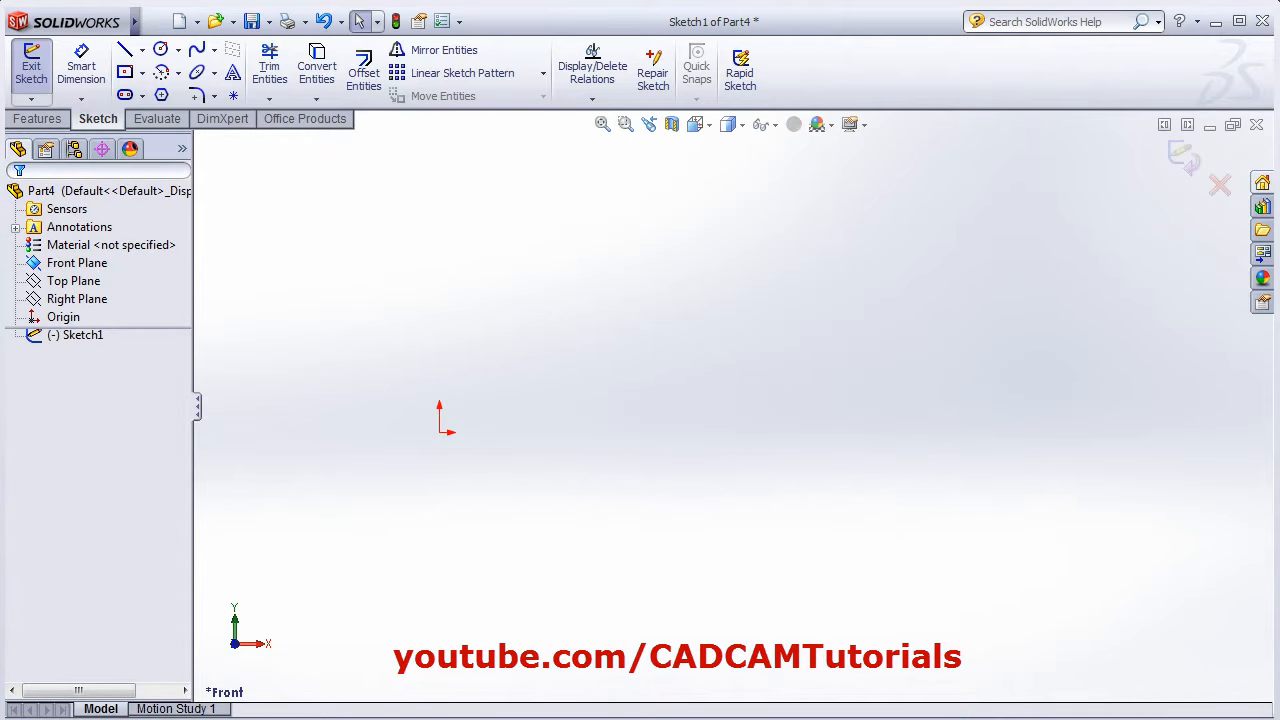
Step: Check the loop in the reference drawing and draw a circle of about 9.6 mm radius centred on the origin
key(alt+Tab)
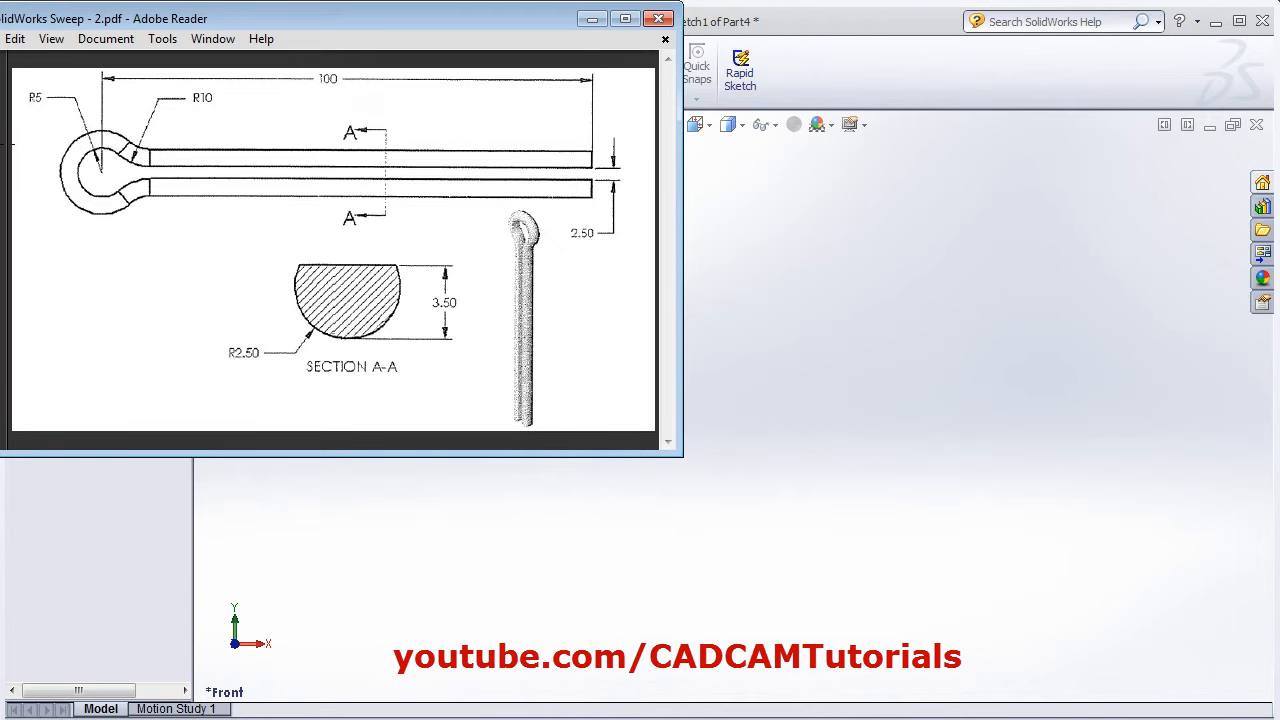
key(alt+Tab)
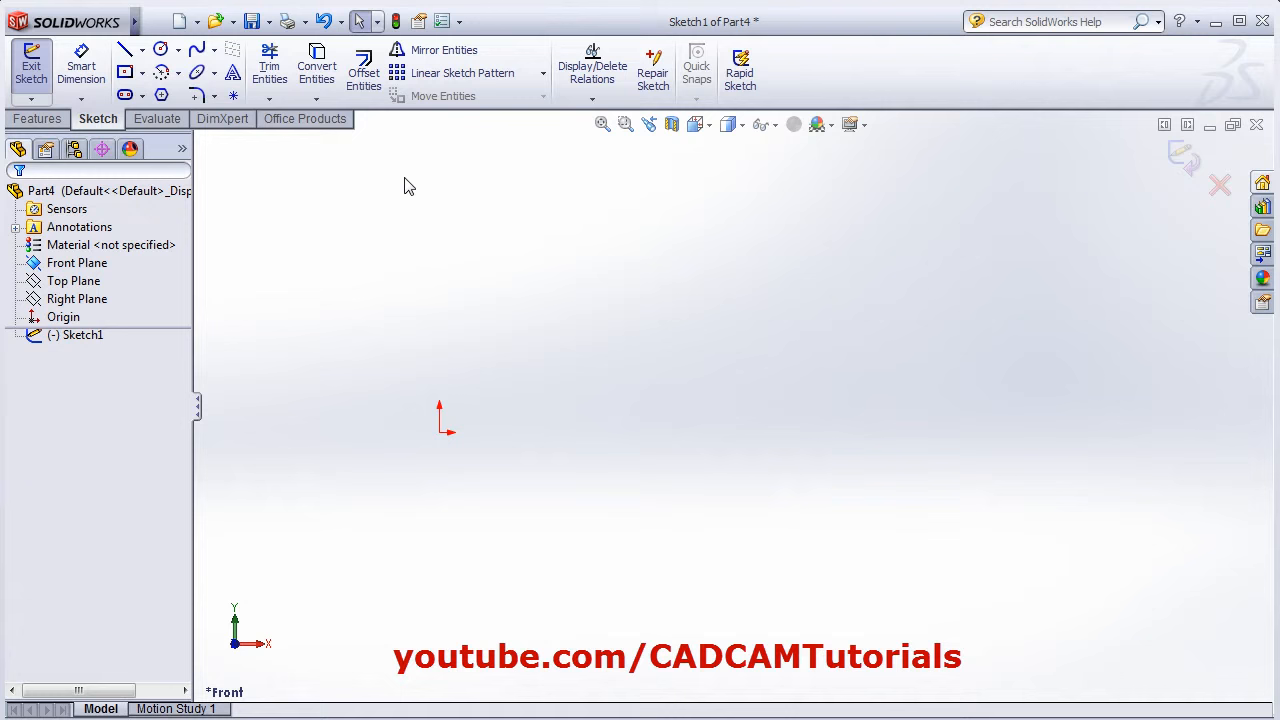
click(160, 48)
click(439, 432)
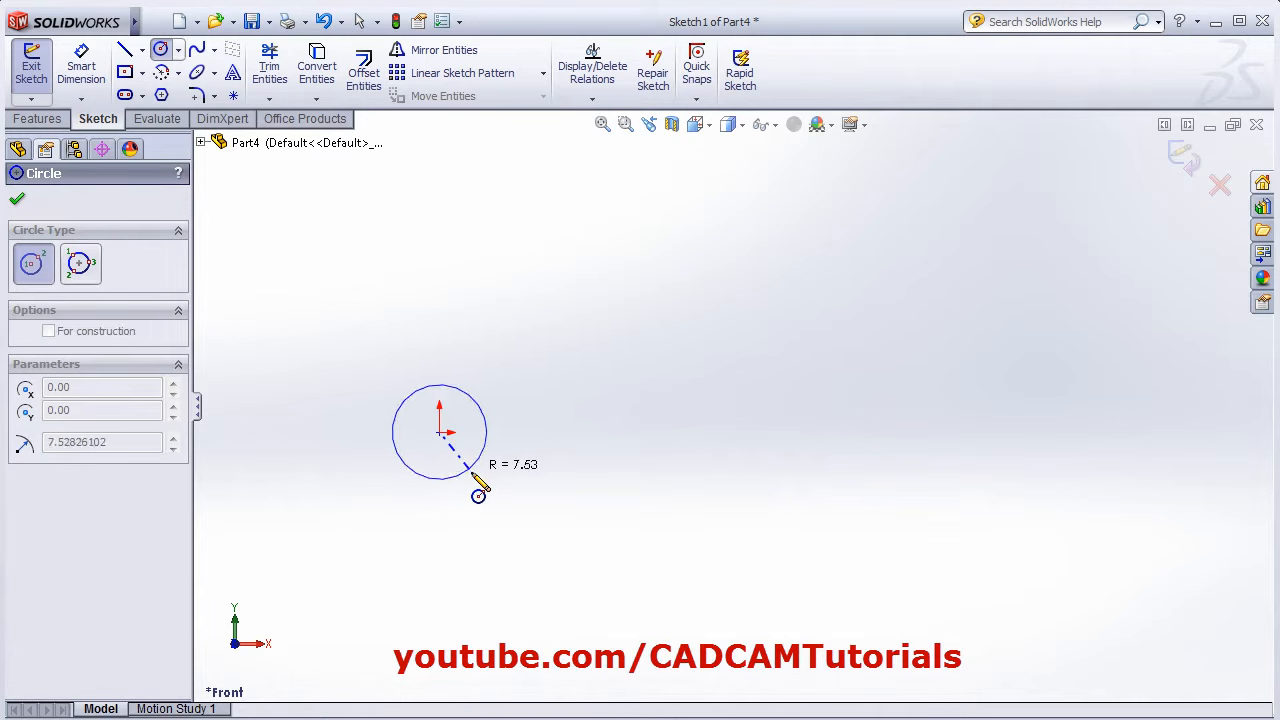
click(481, 479)
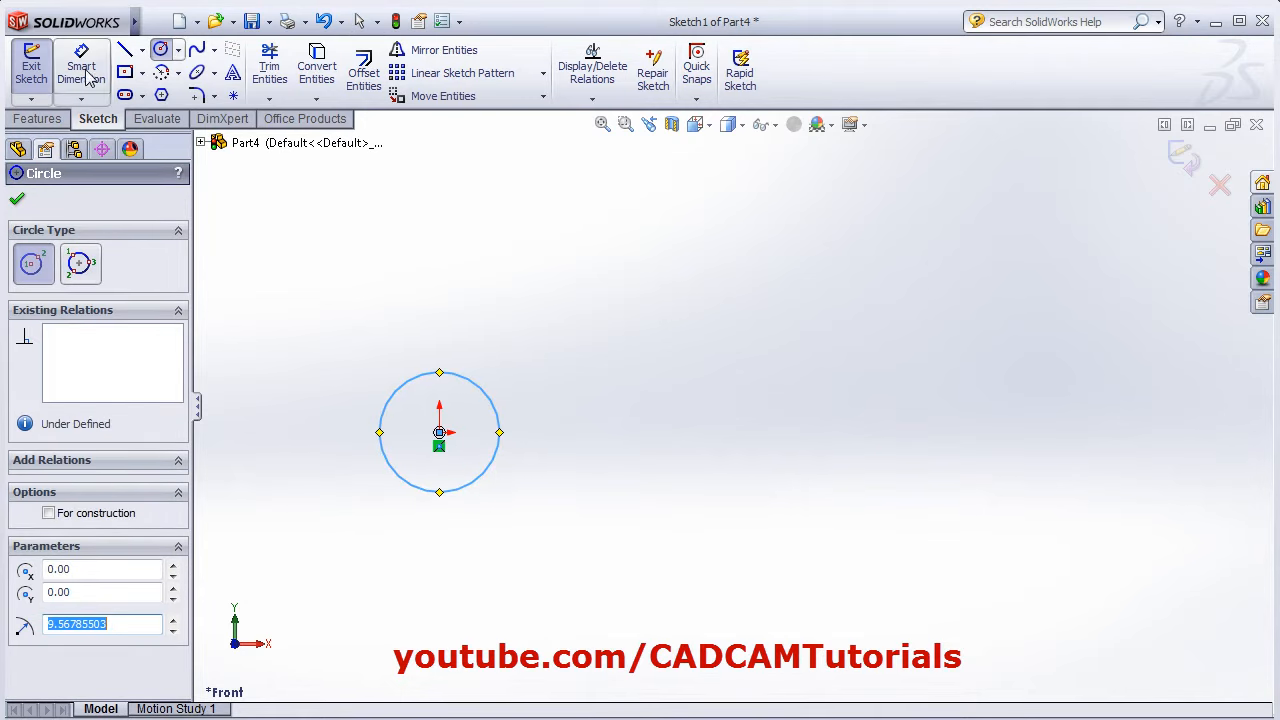
Step: Check the loop radius in the reference drawing and dimension the circle's diameter to 10 mm
click(81, 66)
click(395, 398)
click(334, 329)
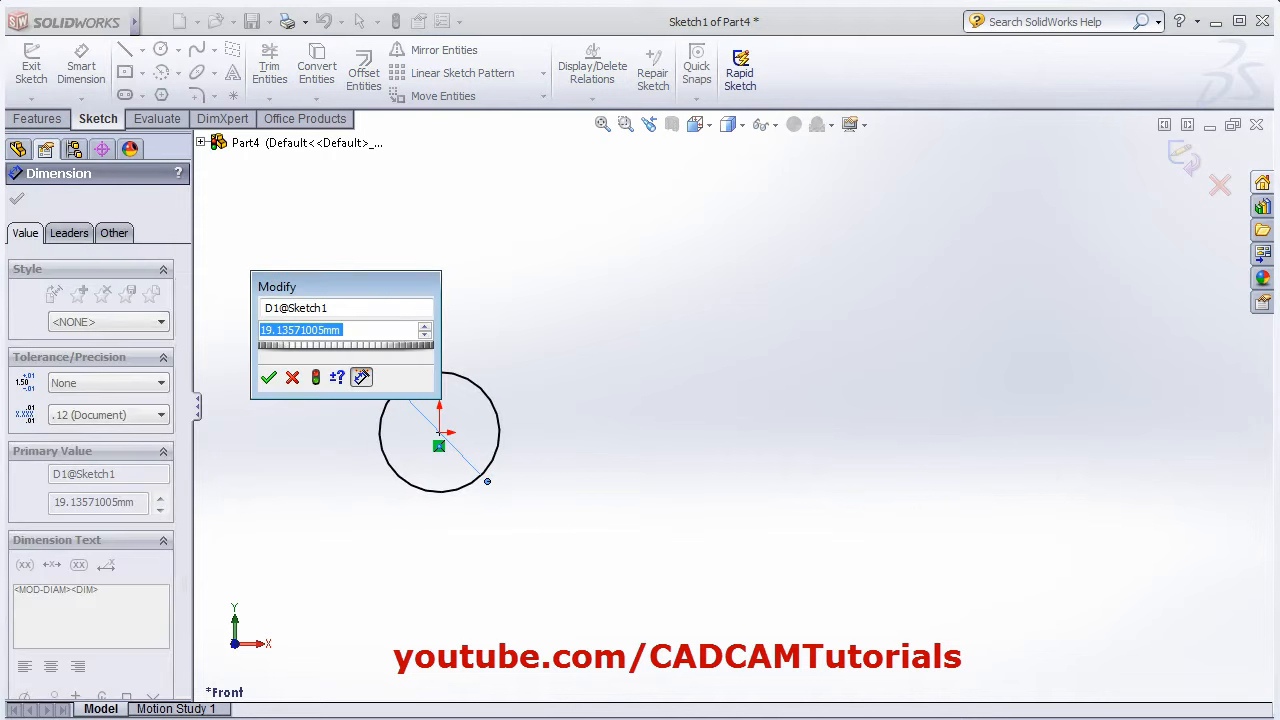
key(alt+Tab)
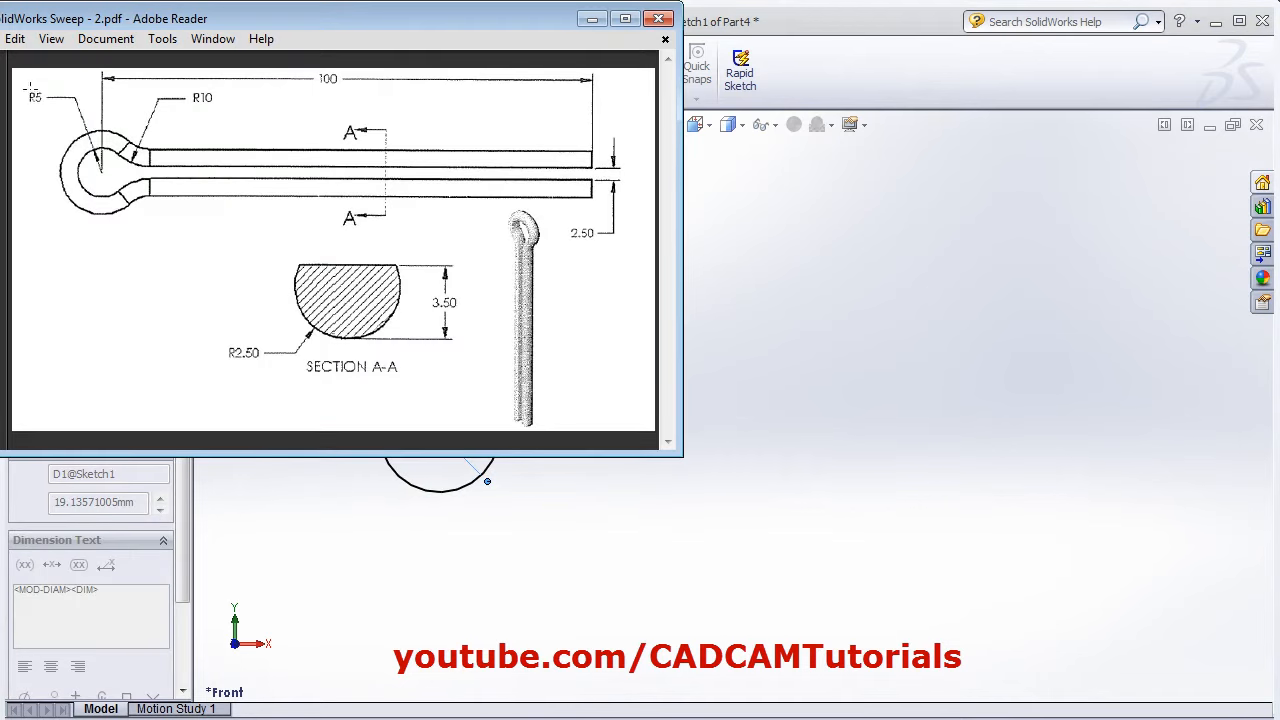
key(alt+Tab)
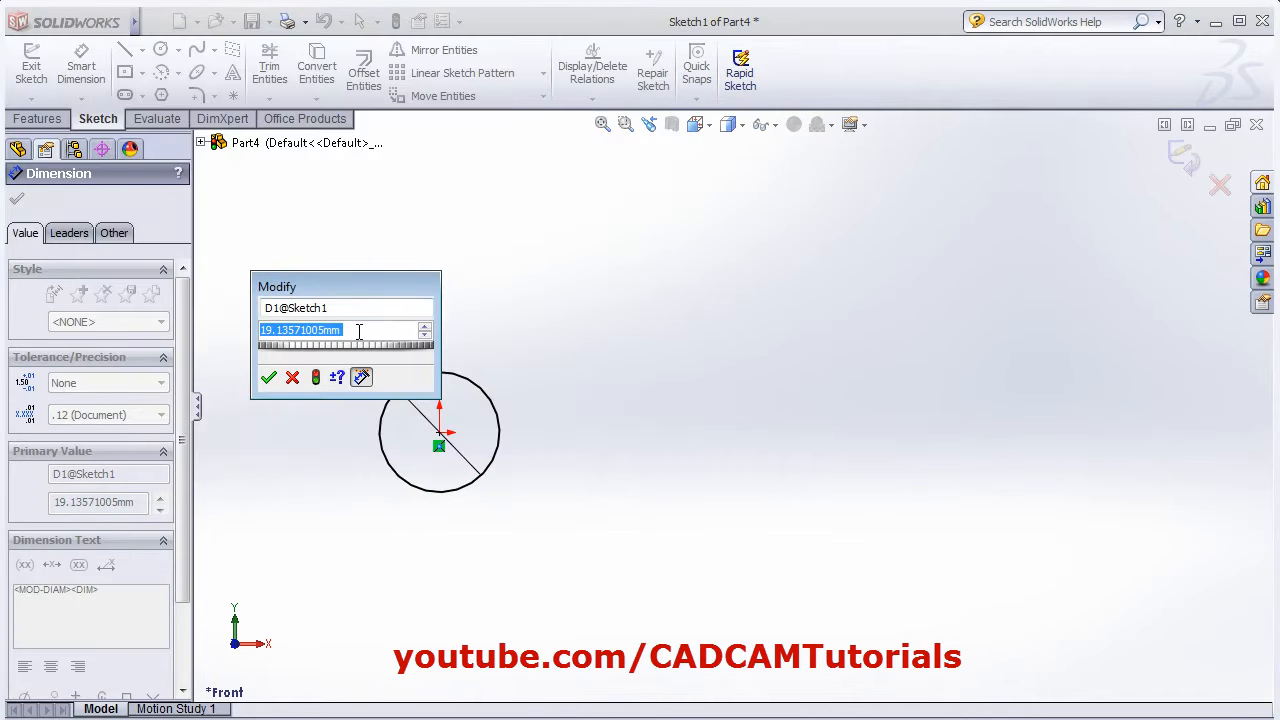
text(10)
key(Return)
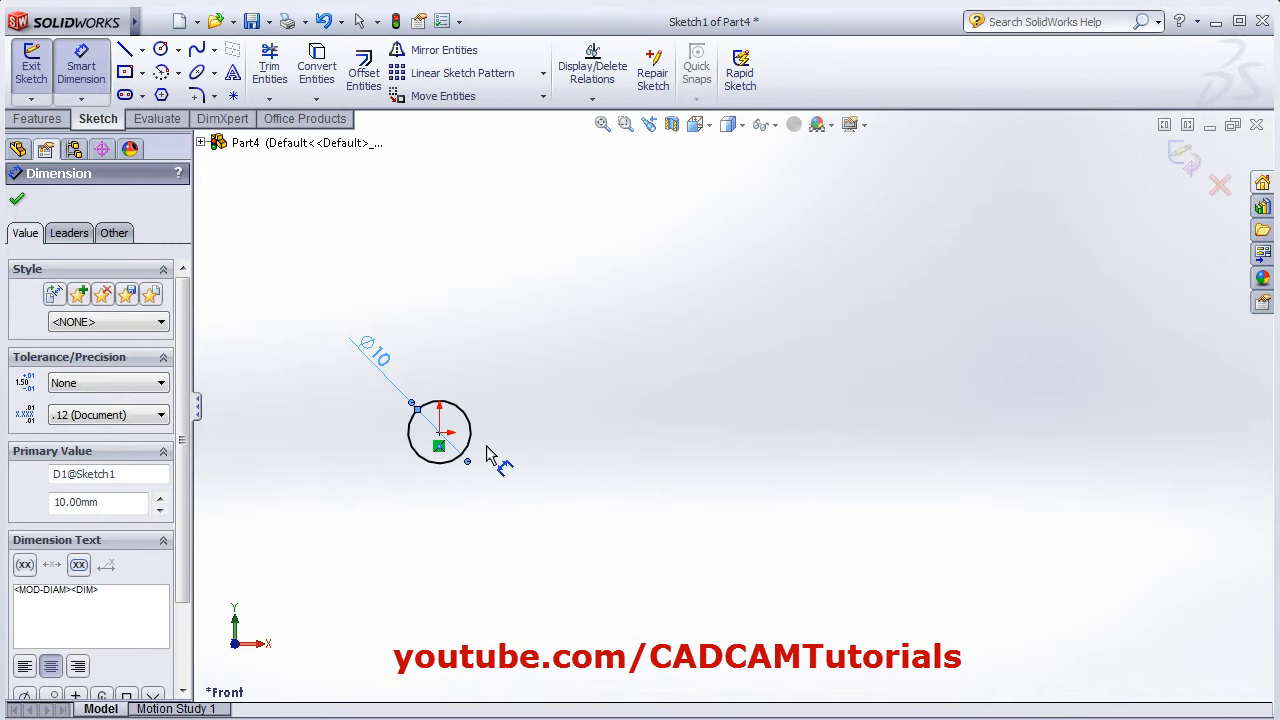
scroll(490, 447, down, 4)
click(688, 408)
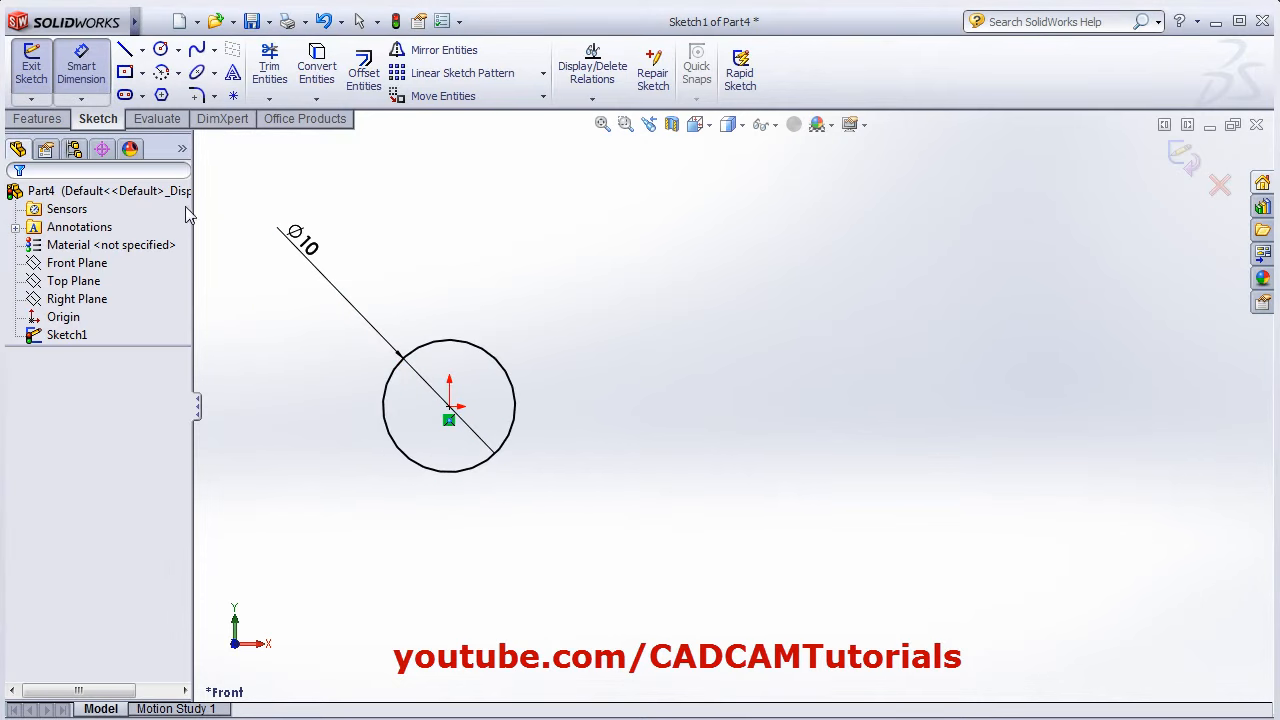
Step: Draw a horizontal centerline from the origin along the positive X direction, extending well beyond the circle
click(142, 49)
click(150, 92)
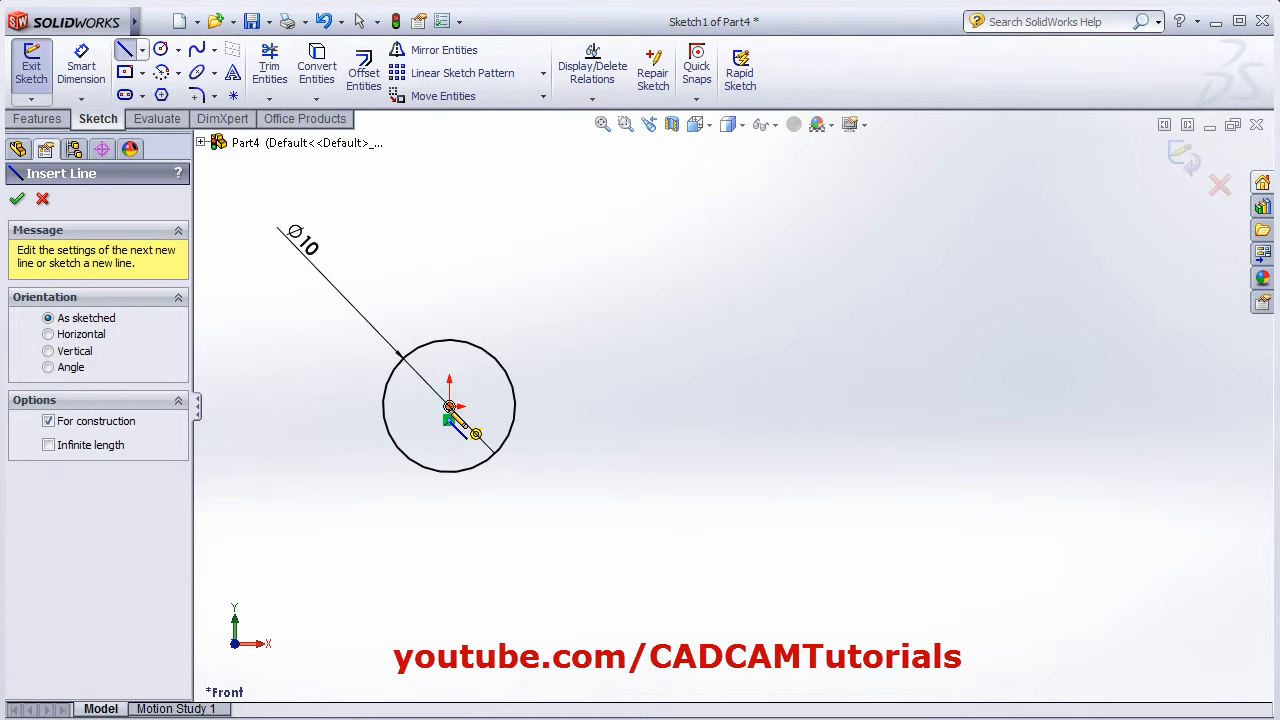
click(450, 406)
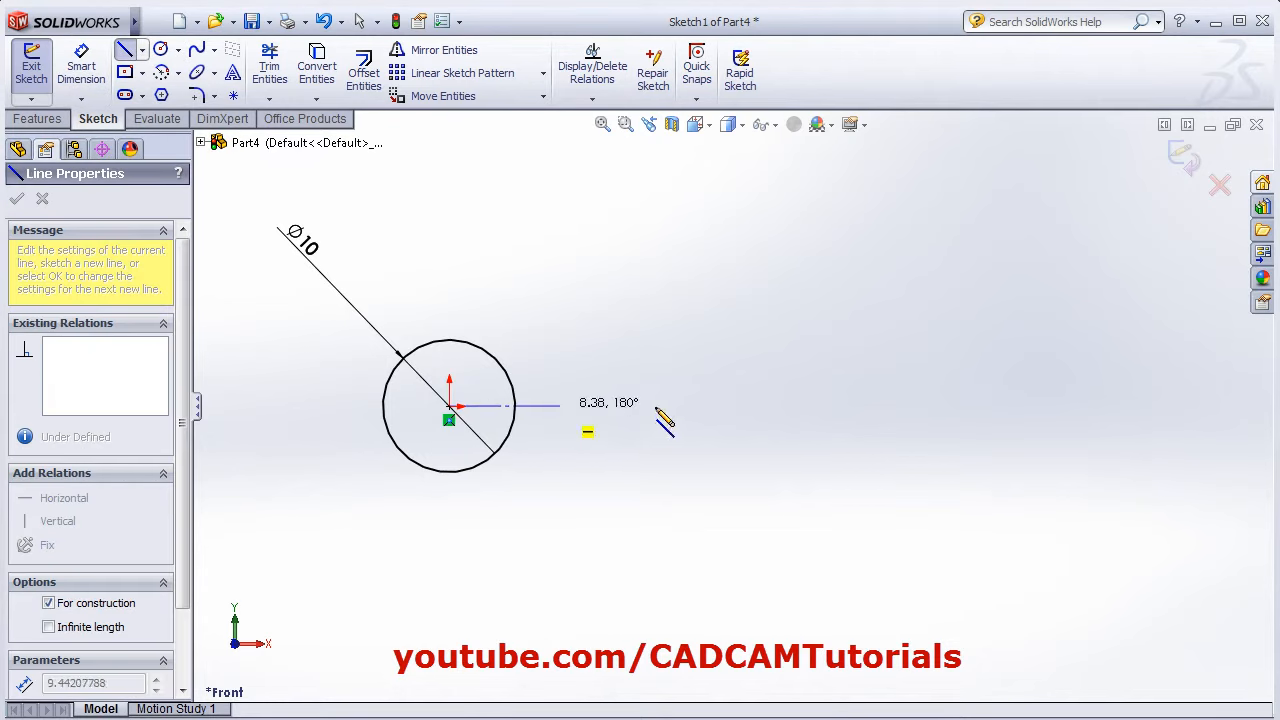
click(1216, 407)
right_click(882, 498)
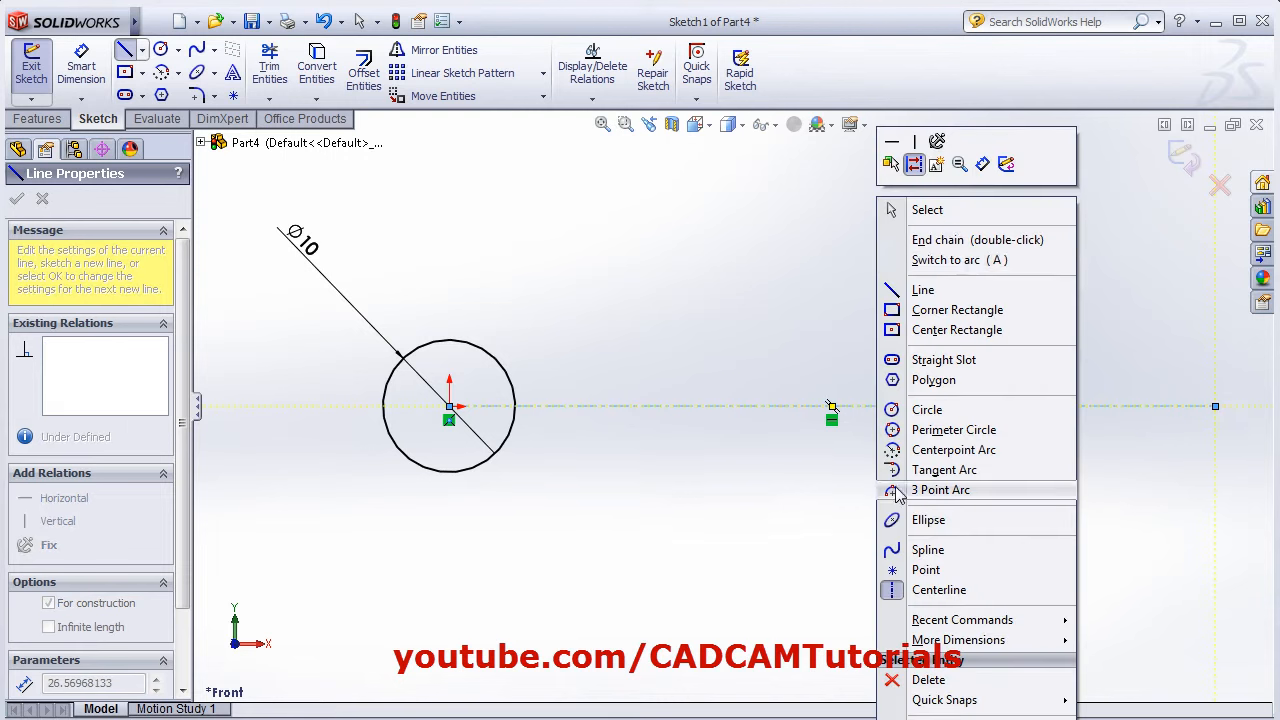
click(920, 210)
Step: Draw a horizontal line about 44.5 mm long just above the centerline, starting on the circle and heading in the positive X direction
click(125, 50)
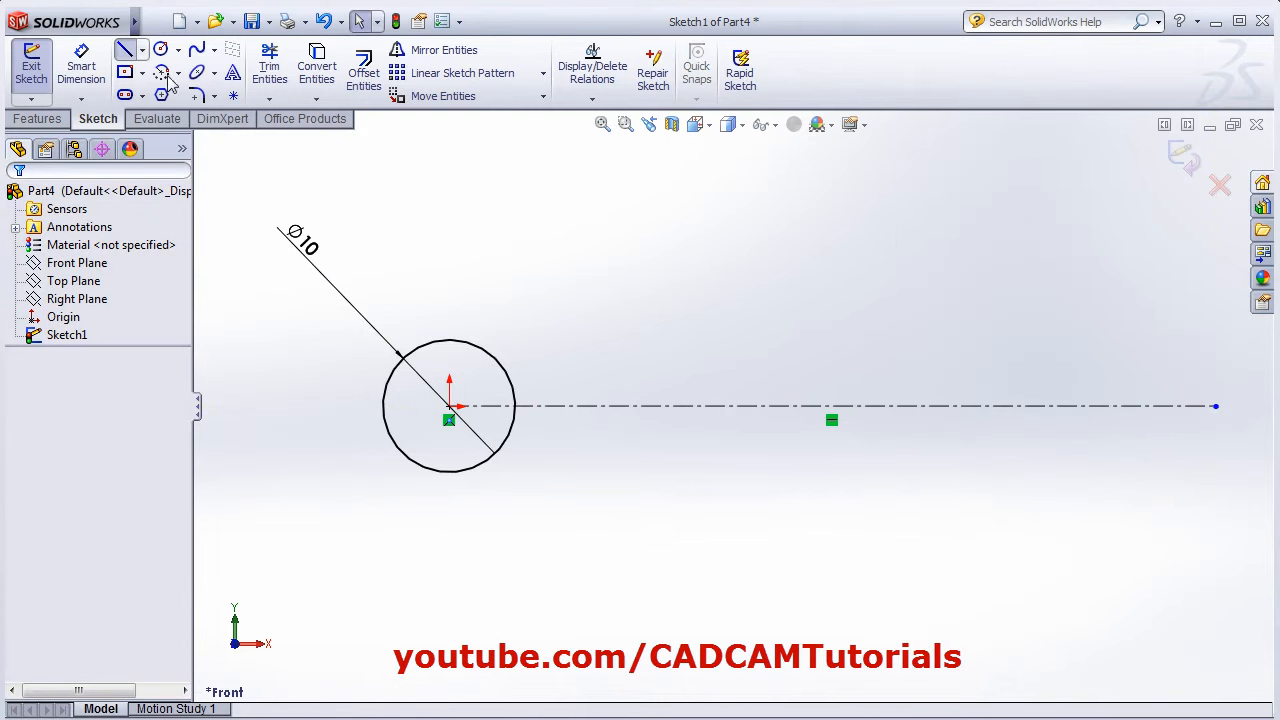
click(512, 385)
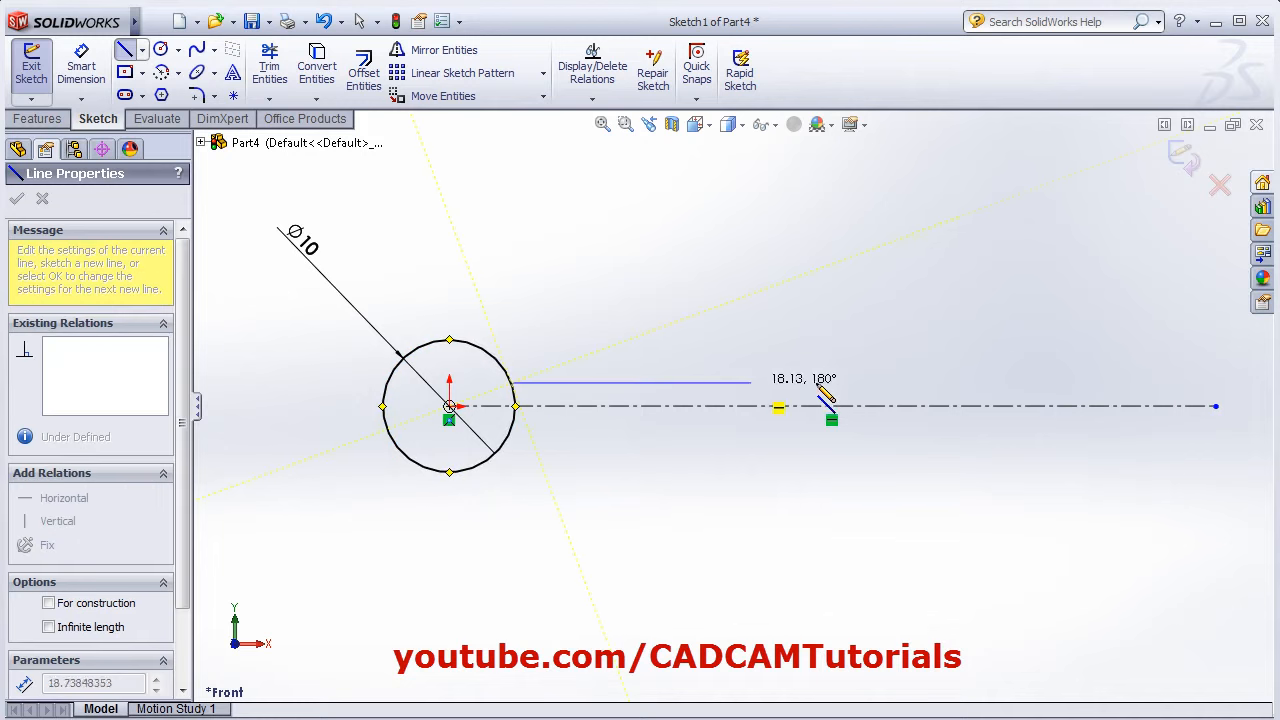
click(1102, 396)
right_click(961, 490)
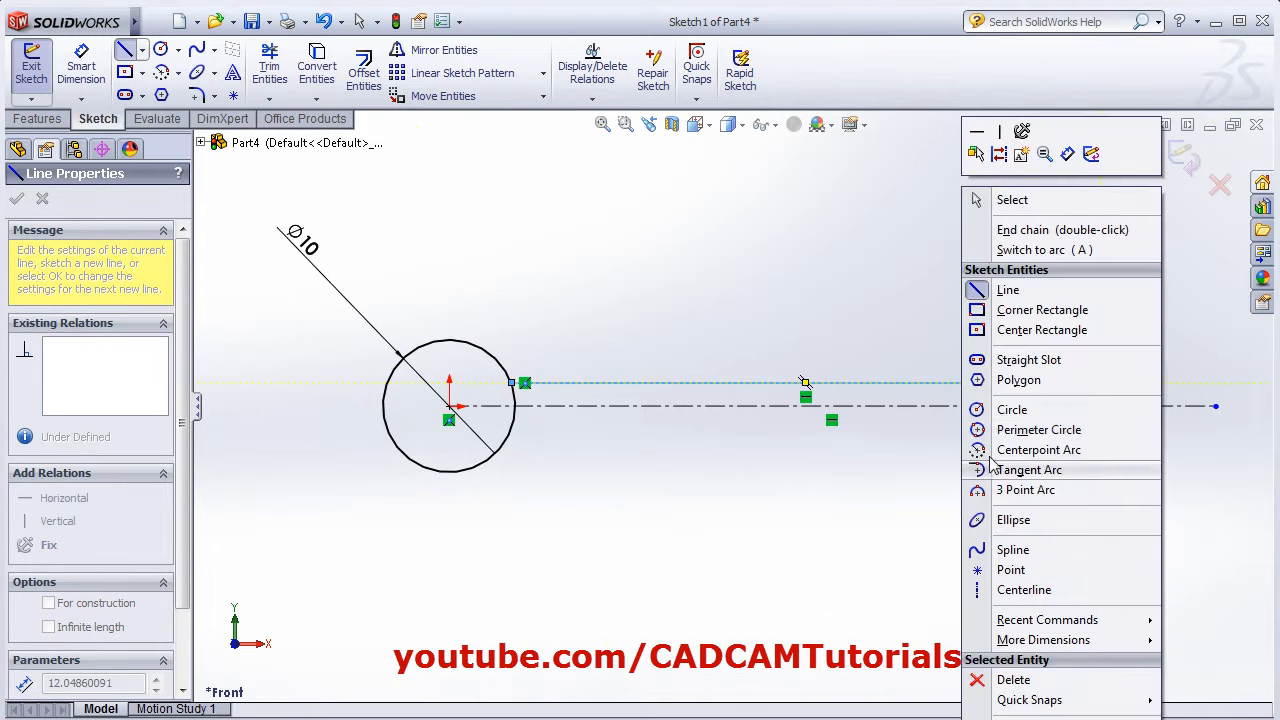
click(985, 229)
key(Escape)
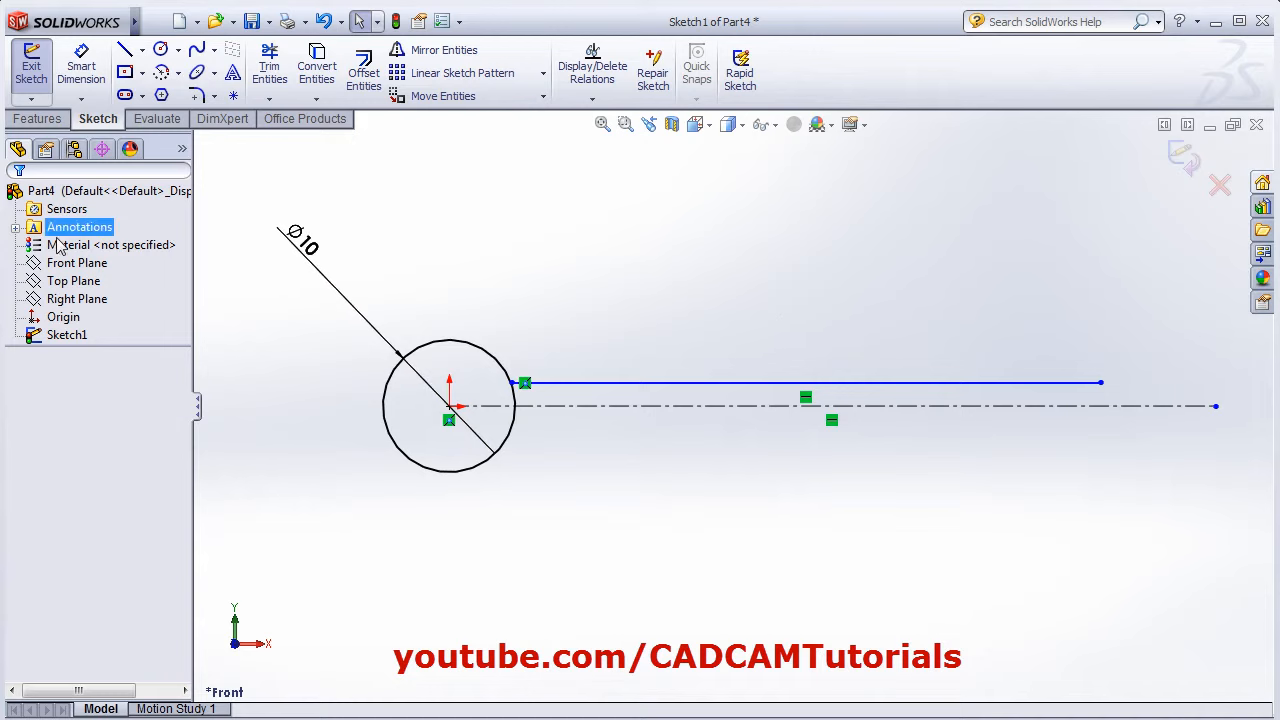
Step: Check the leg spacing in the reference drawing and mirror the horizontal line about the centerline, keeping the original
key(alt+Tab)
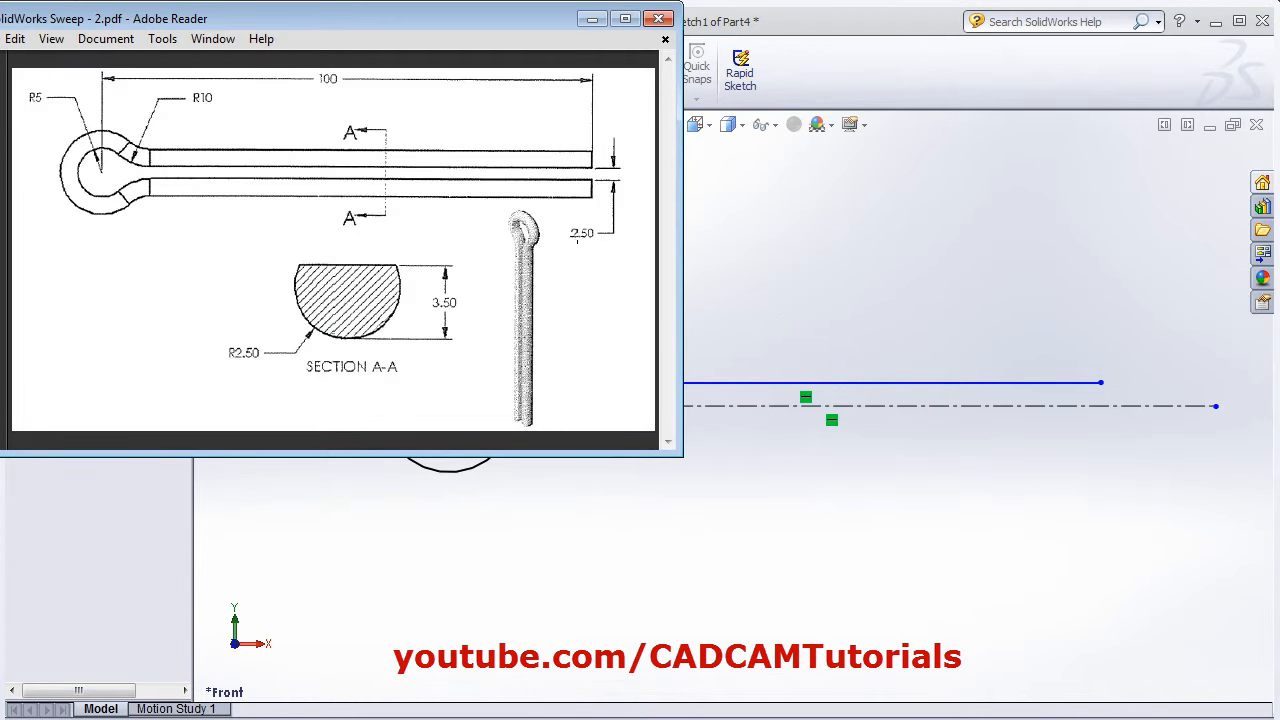
click(852, 310)
scroll(1041, 414, down, 2)
scroll(946, 421, up, 2)
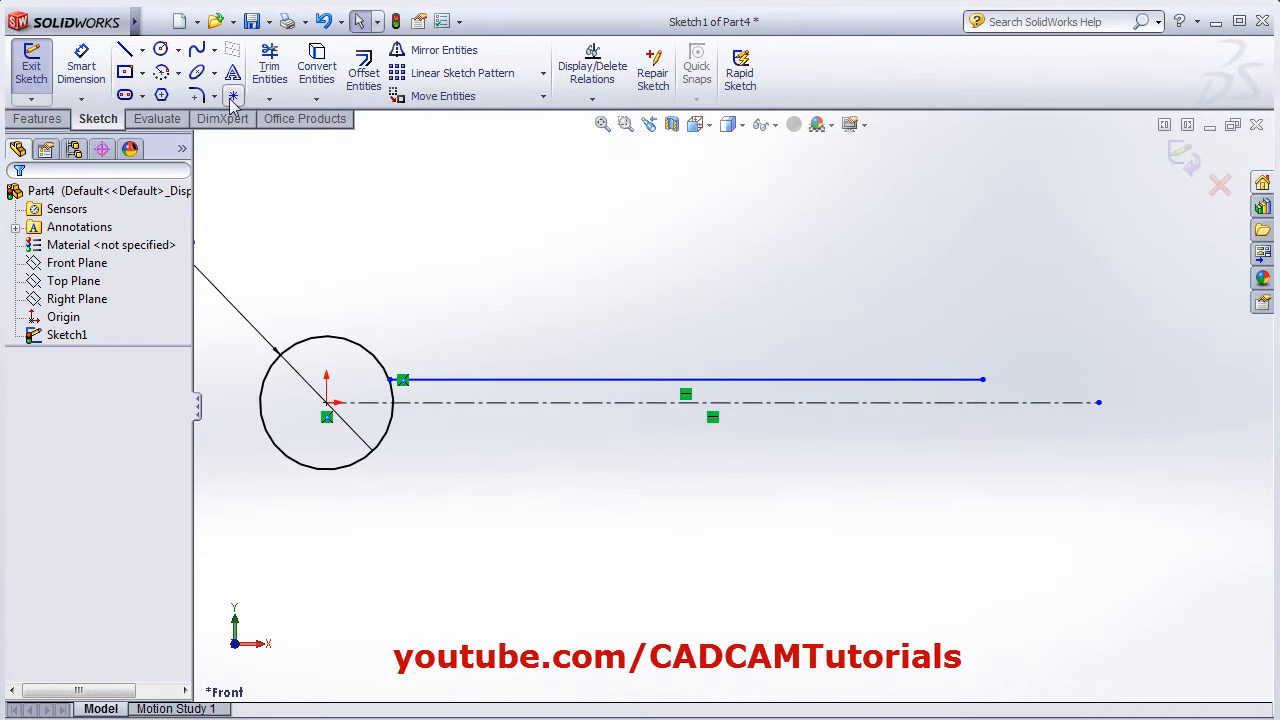
click(441, 52)
click(596, 380)
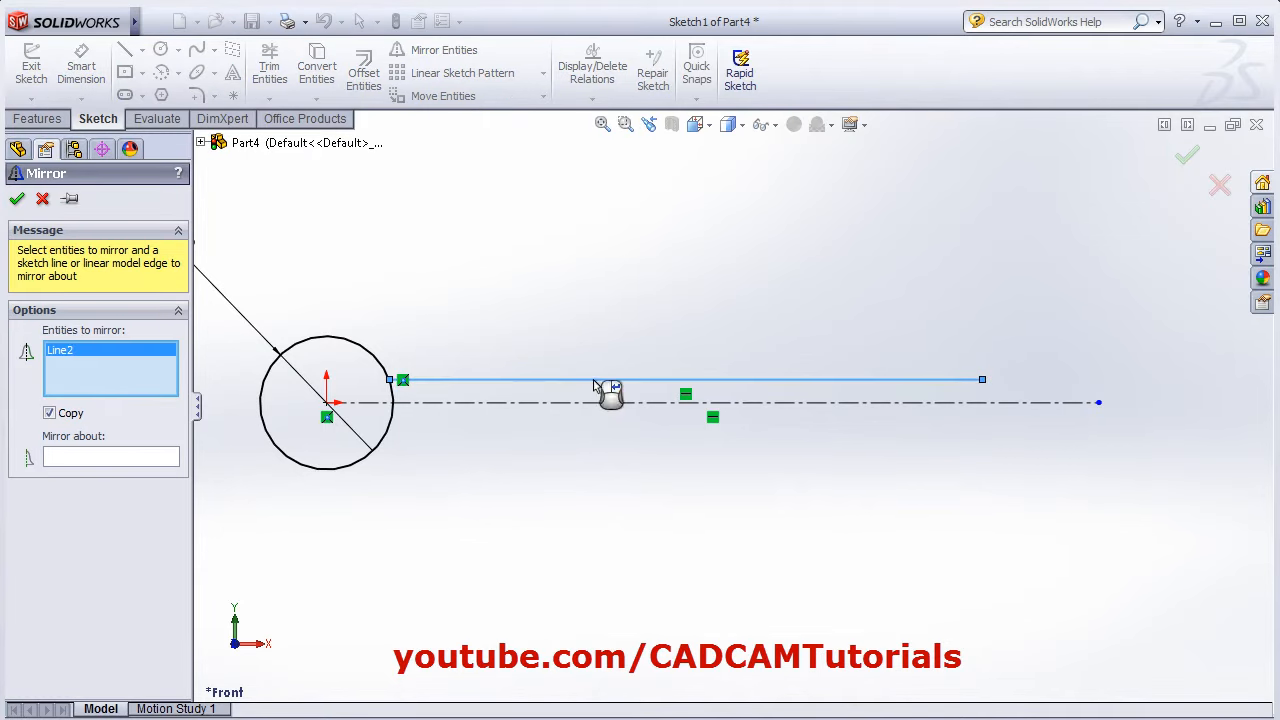
click(95, 458)
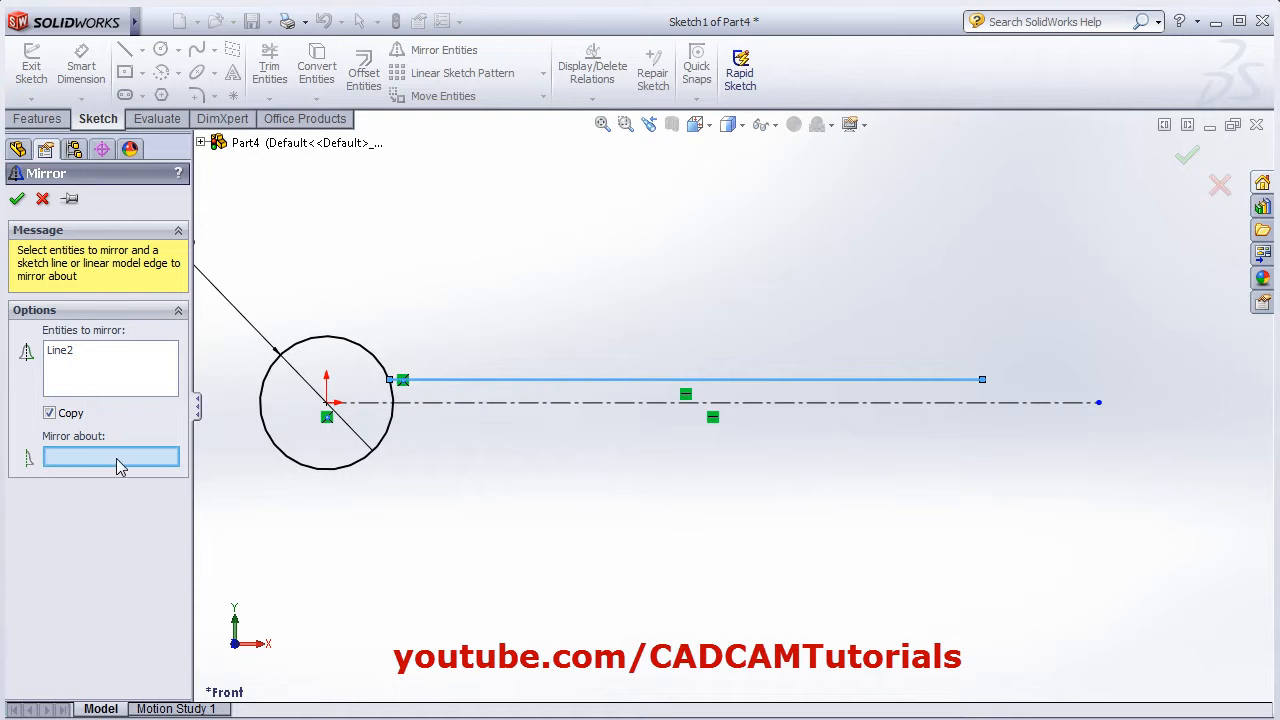
click(602, 404)
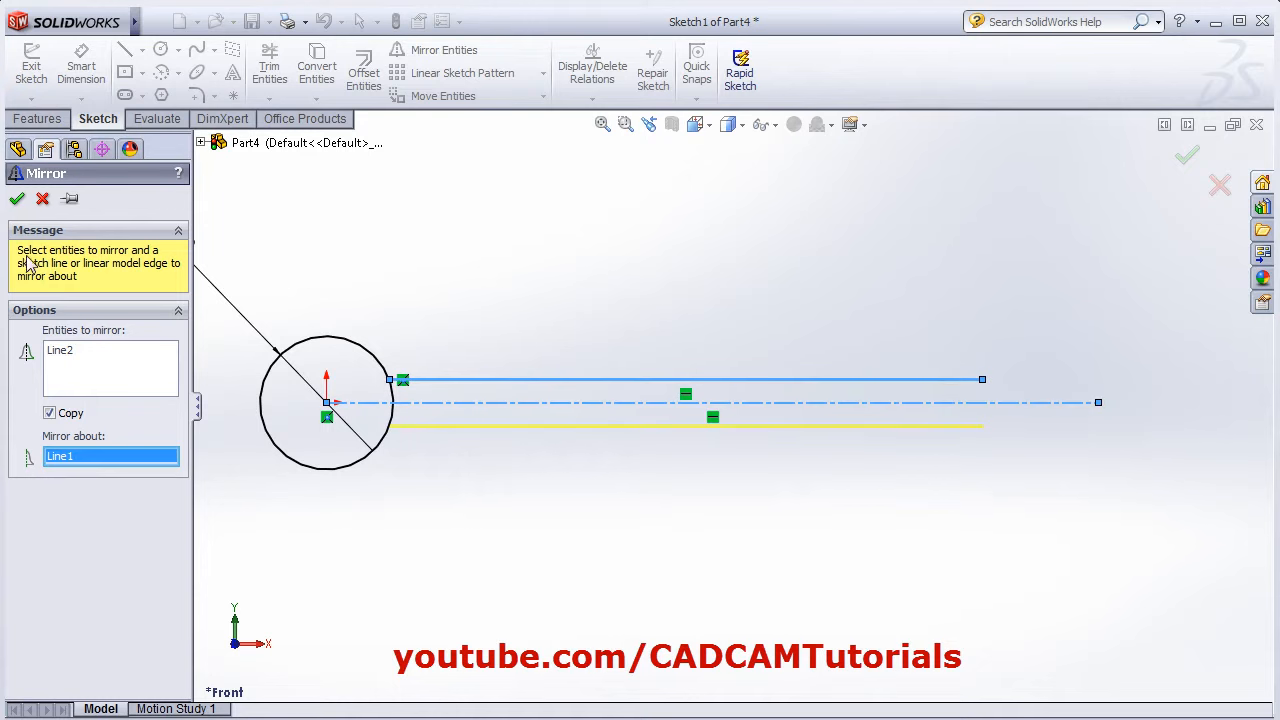
click(18, 199)
Step: Accept the mirror and dimension the spacing between the two horizontal leg lines to 2.5 mm
click(81, 70)
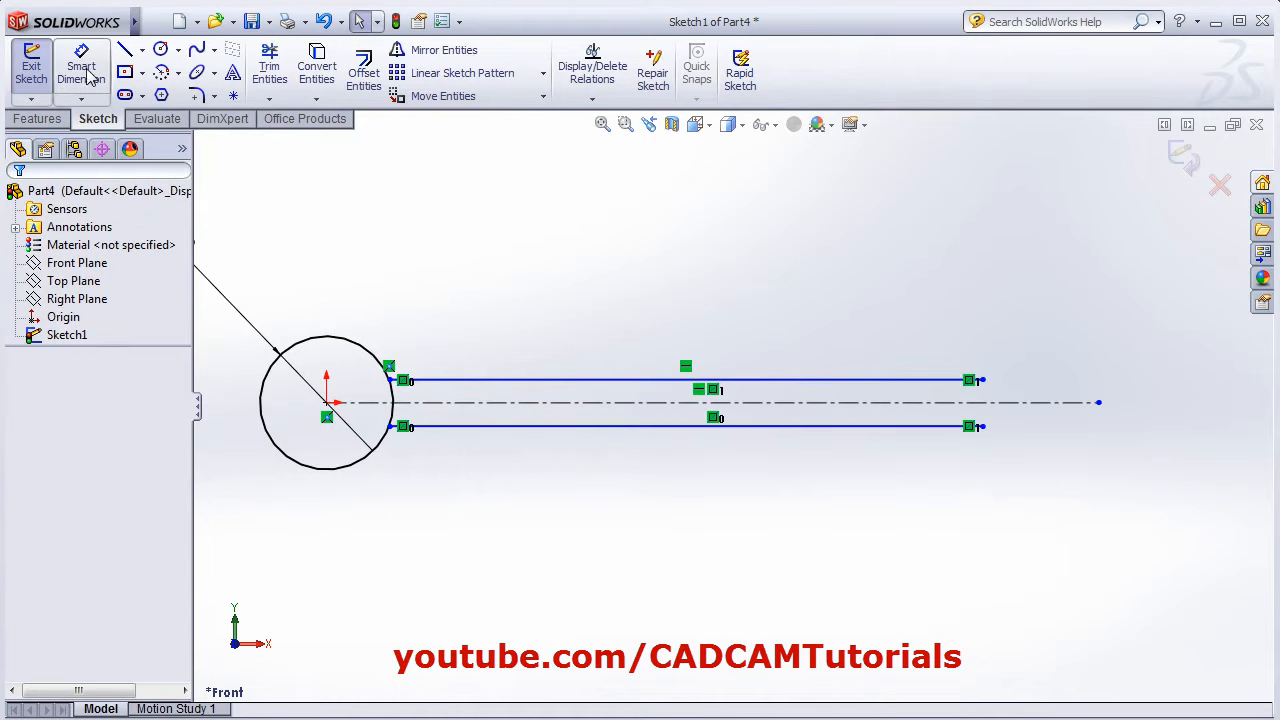
click(940, 381)
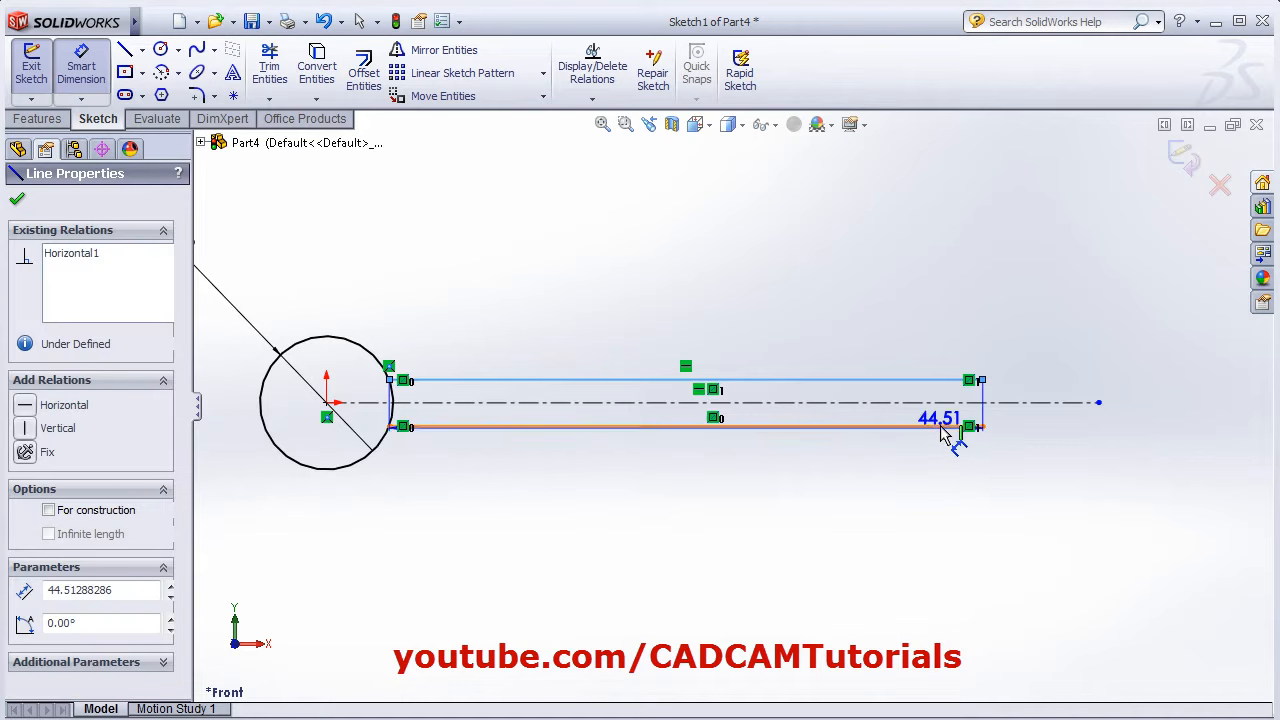
click(940, 430)
click(1155, 420)
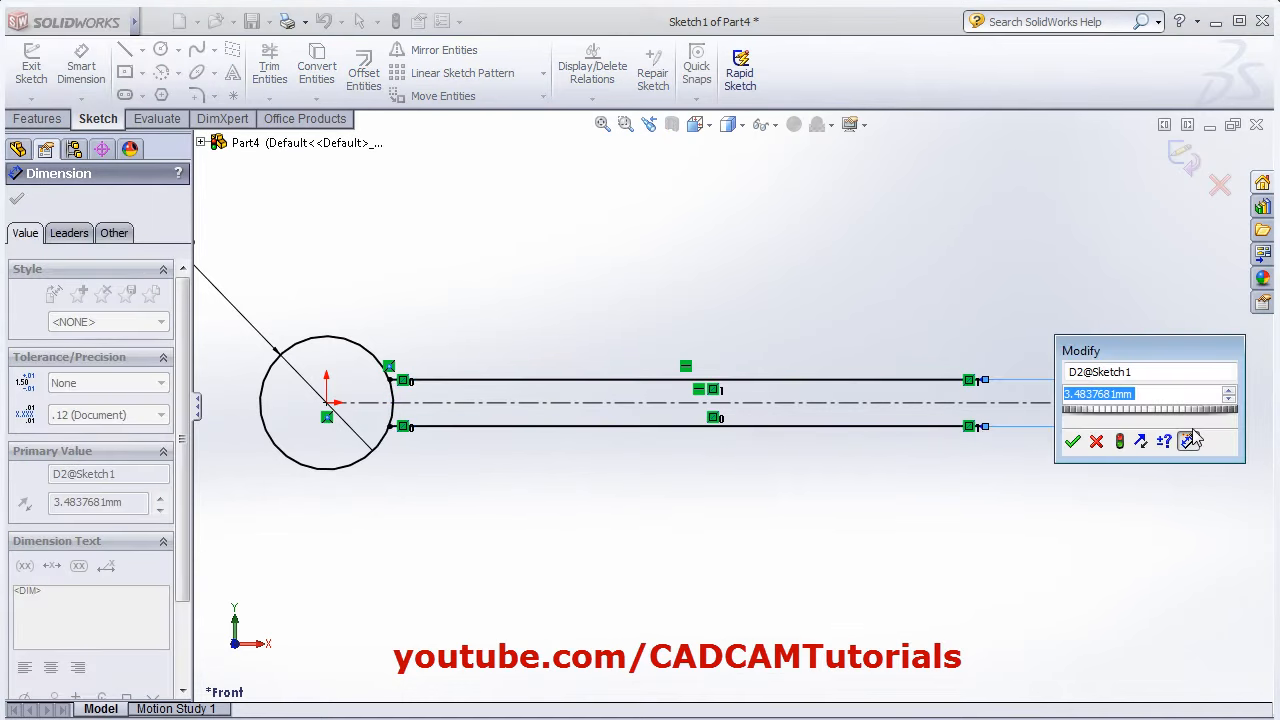
text(2.5)
key(Return)
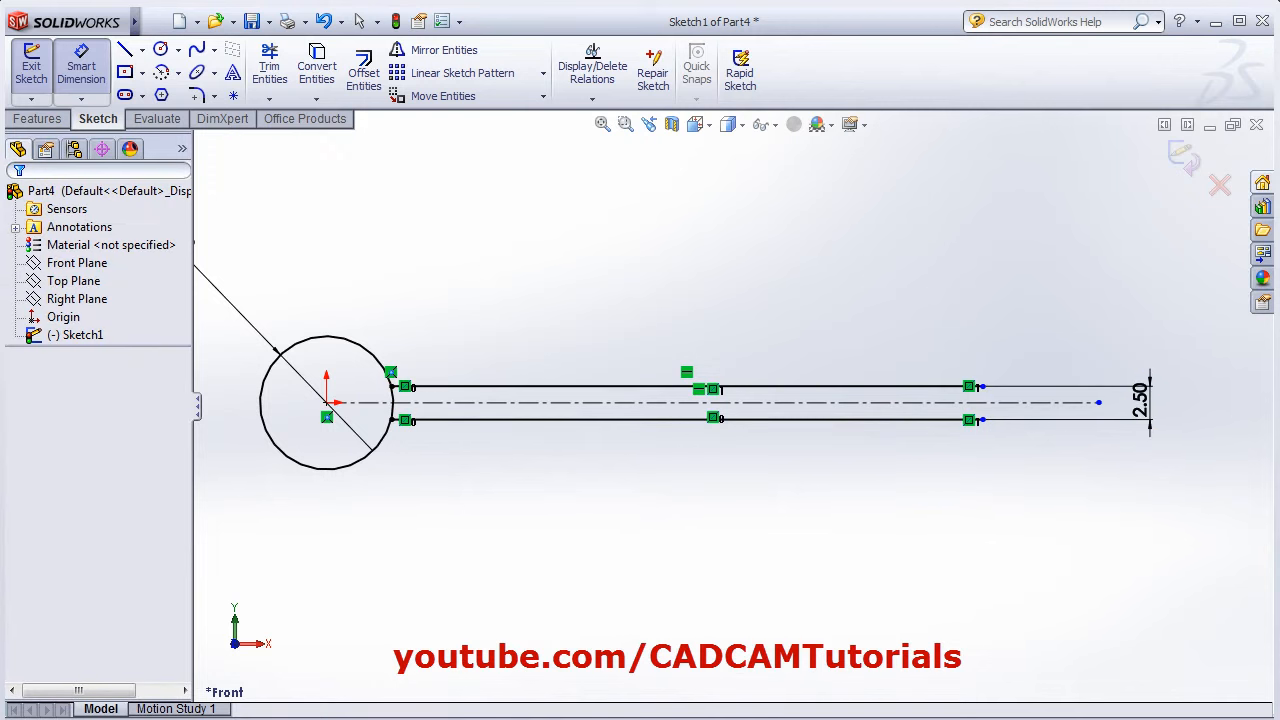
Step: Check the overall length in the reference drawing and dimension from the circle's center to the upper leg line's free end as 100 mm
key(alt+Tab)
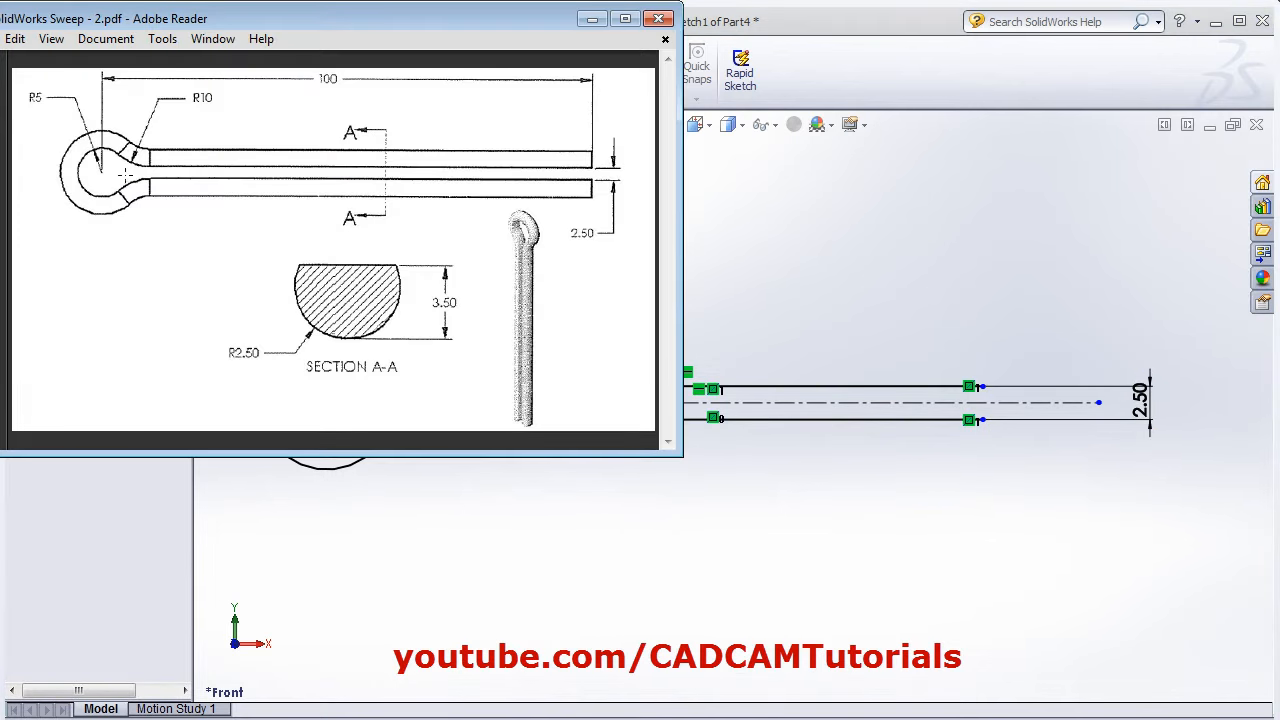
click(789, 219)
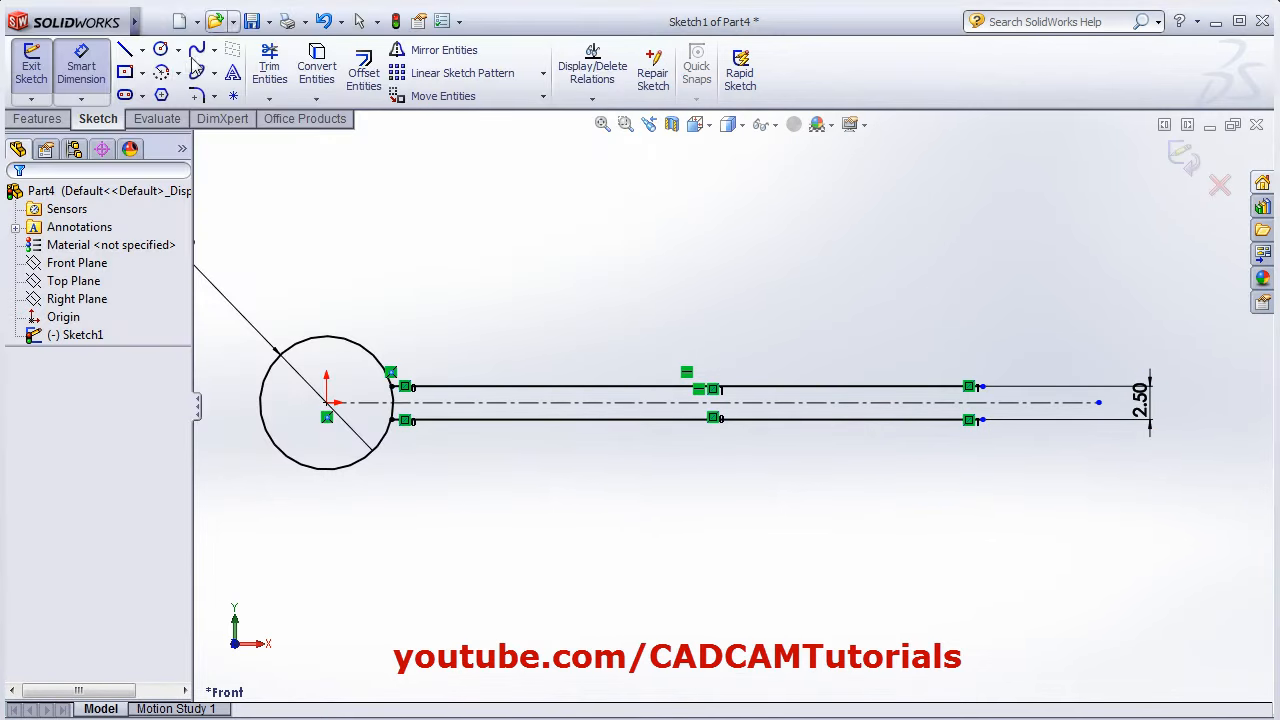
click(326, 405)
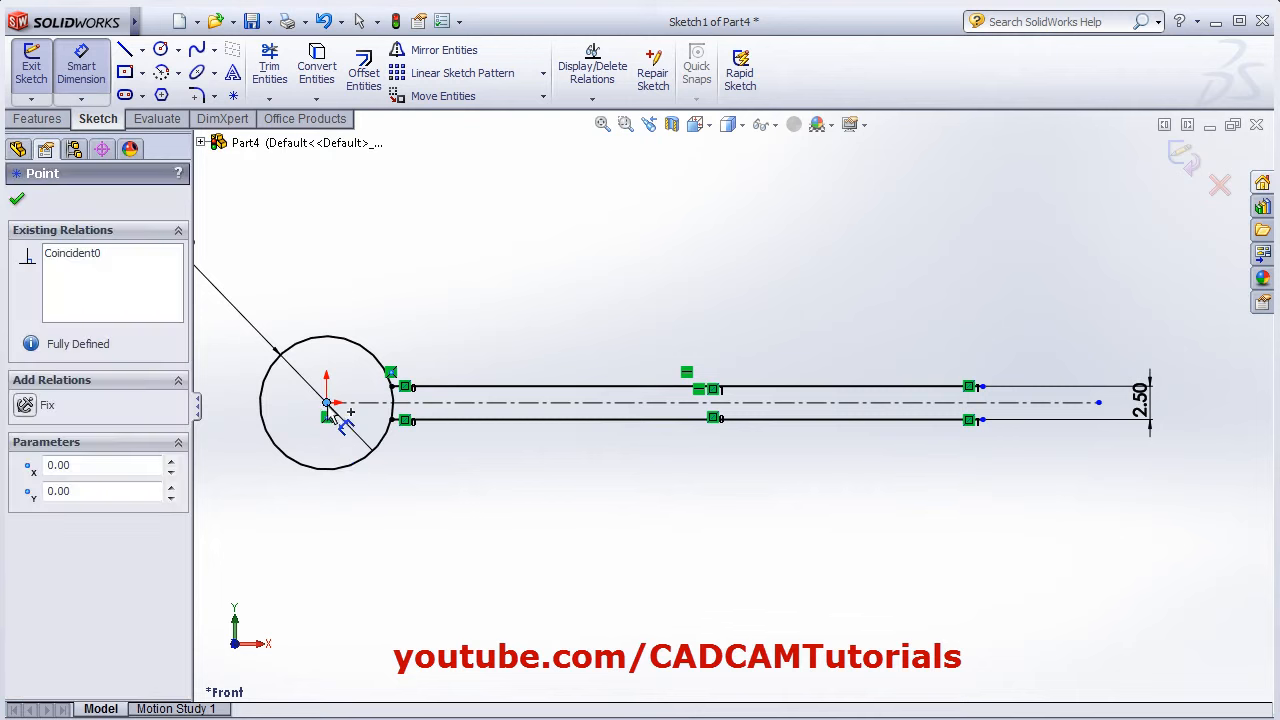
click(982, 386)
click(677, 312)
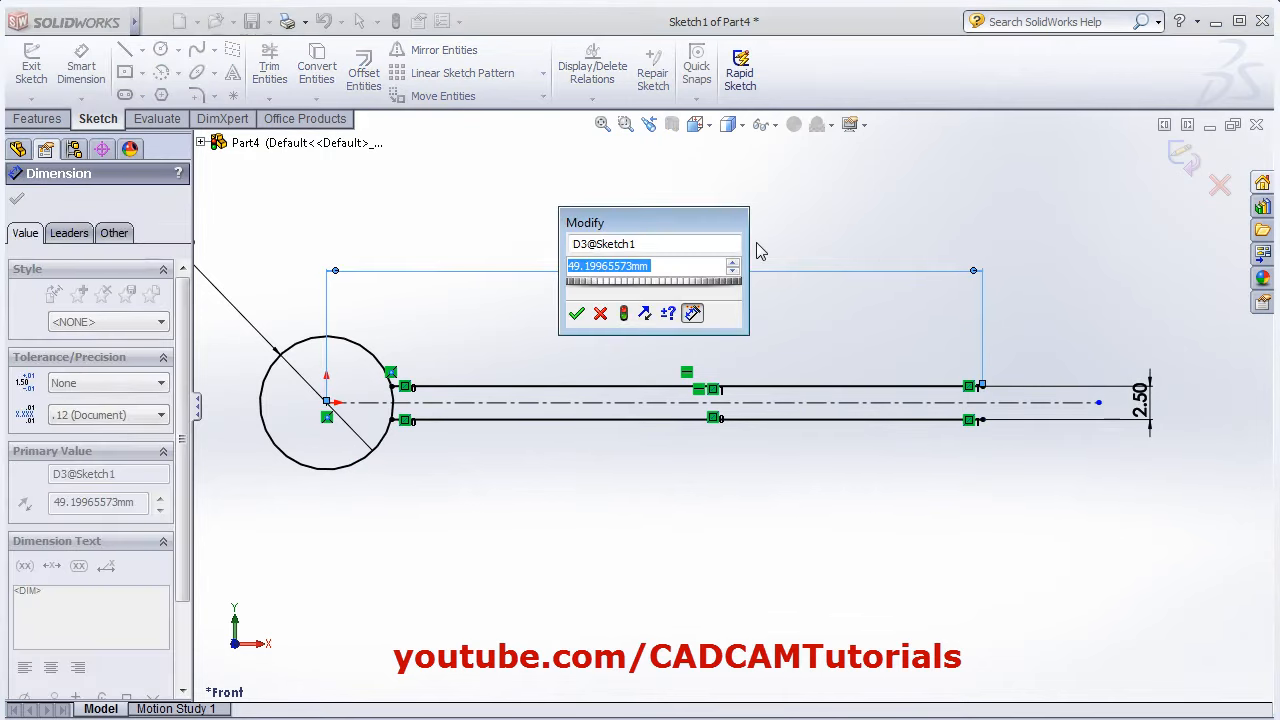
text(100)
key(Return)
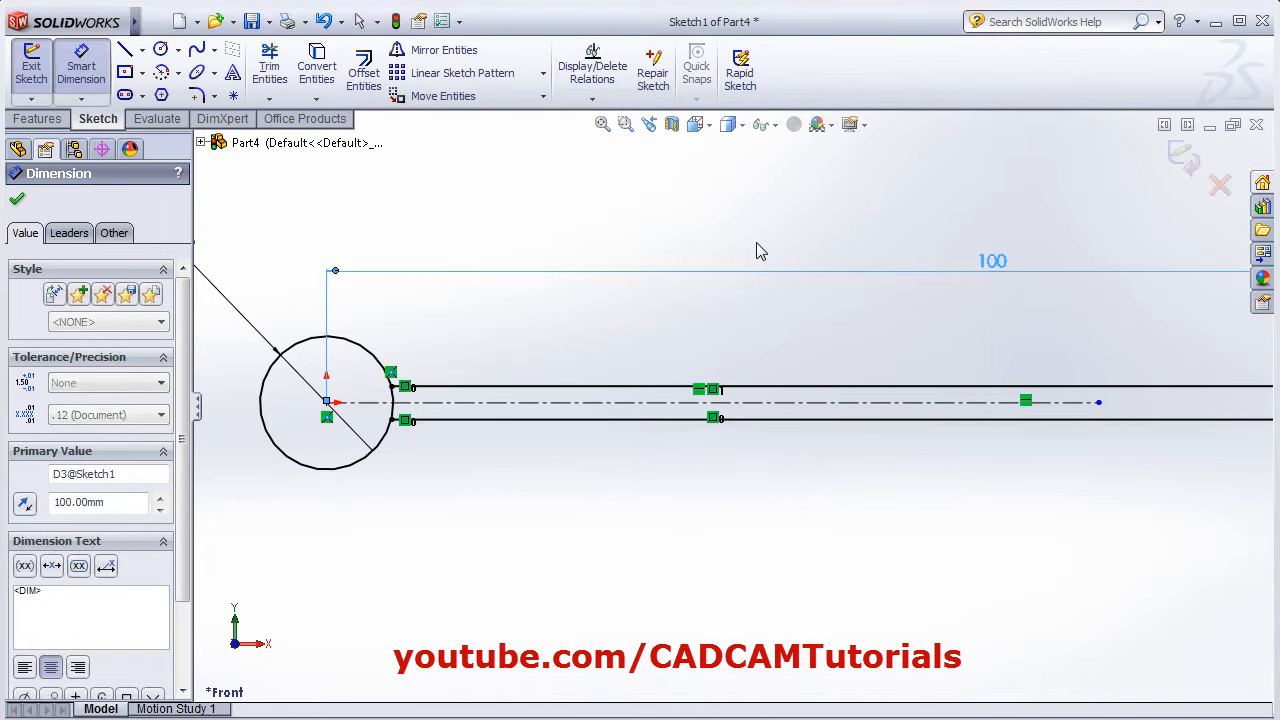
Step: Check the fillet radius between the loop and the legs in the reference drawing
click(602, 124)
scroll(522, 425, down, 5)
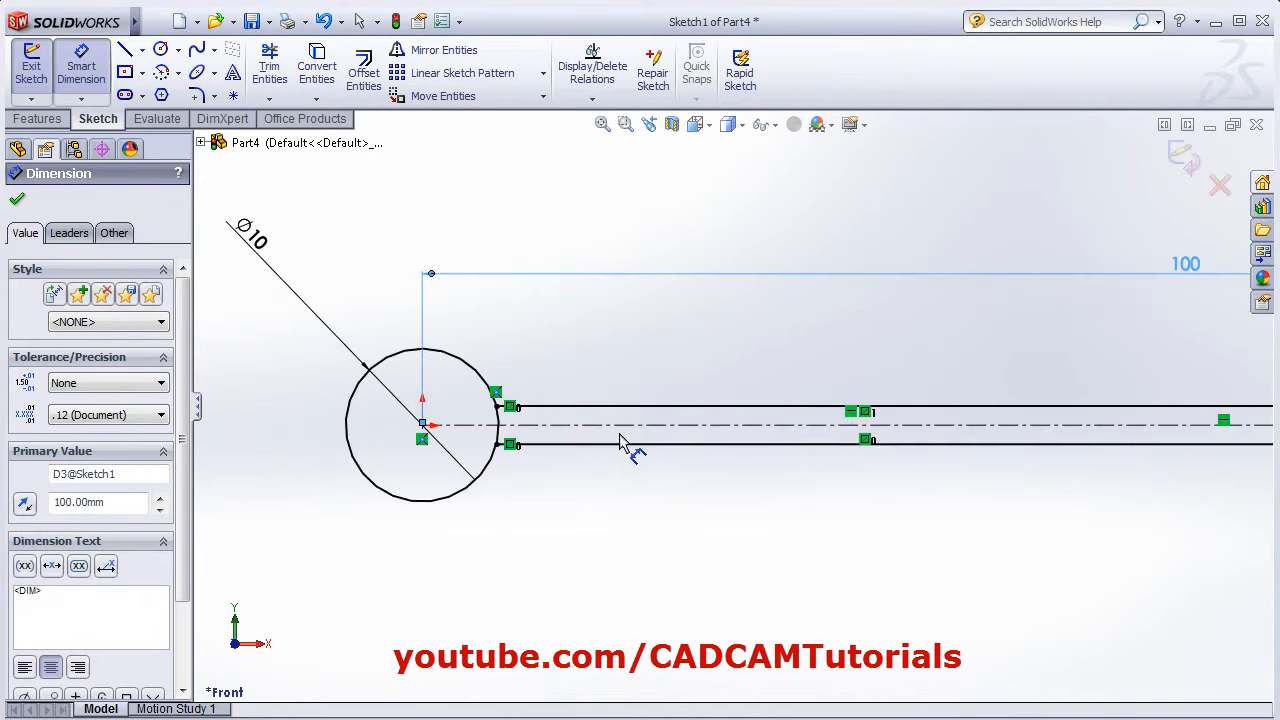
key(alt+Tab)
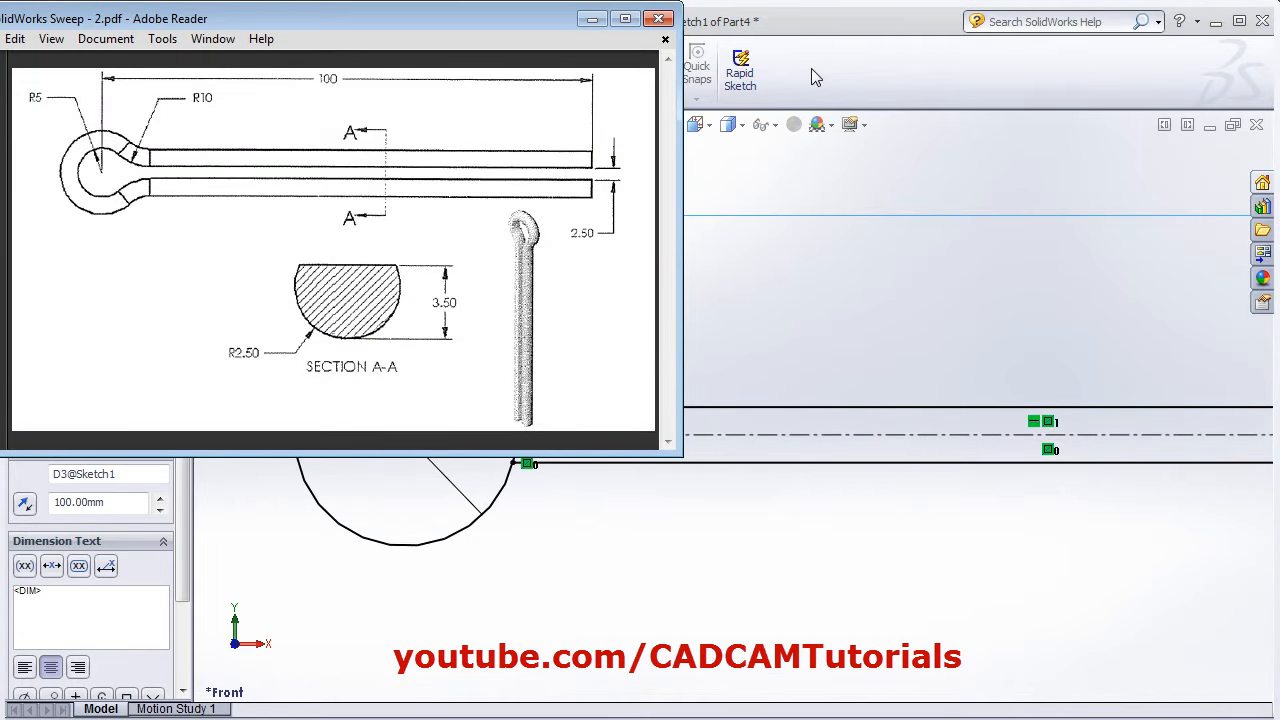
key(alt+Tab)
click(198, 96)
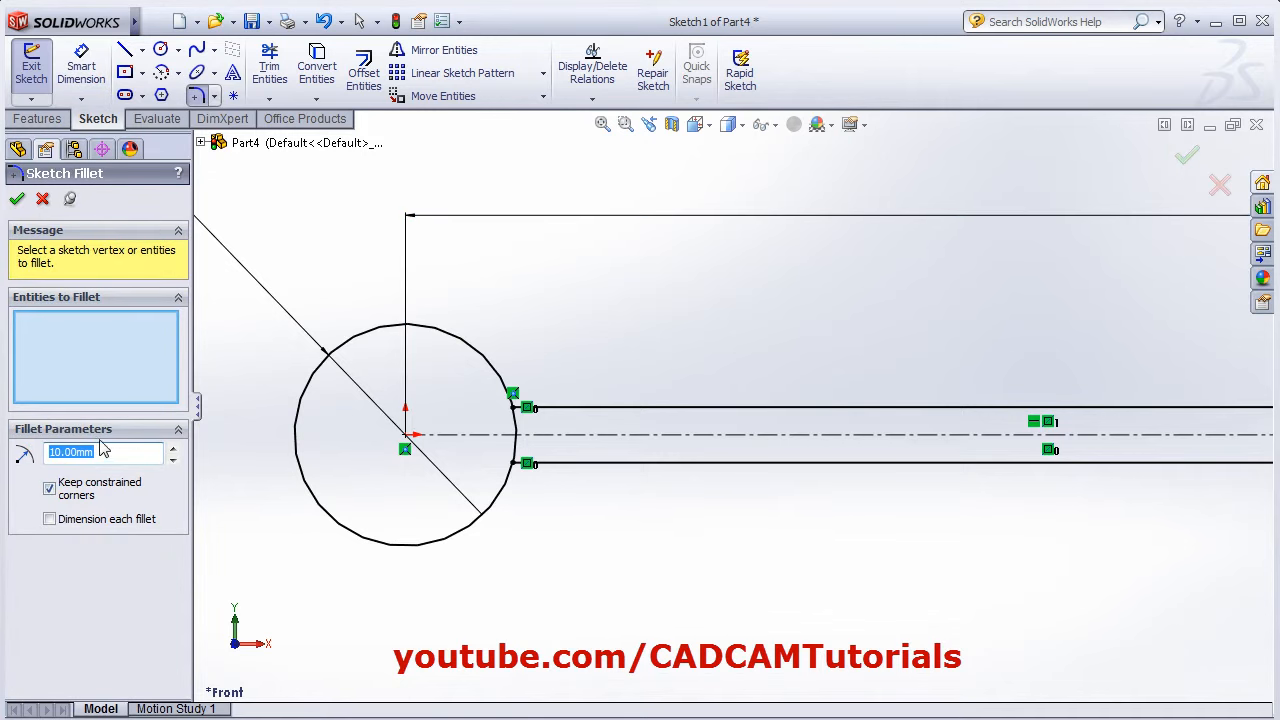
click(510, 392)
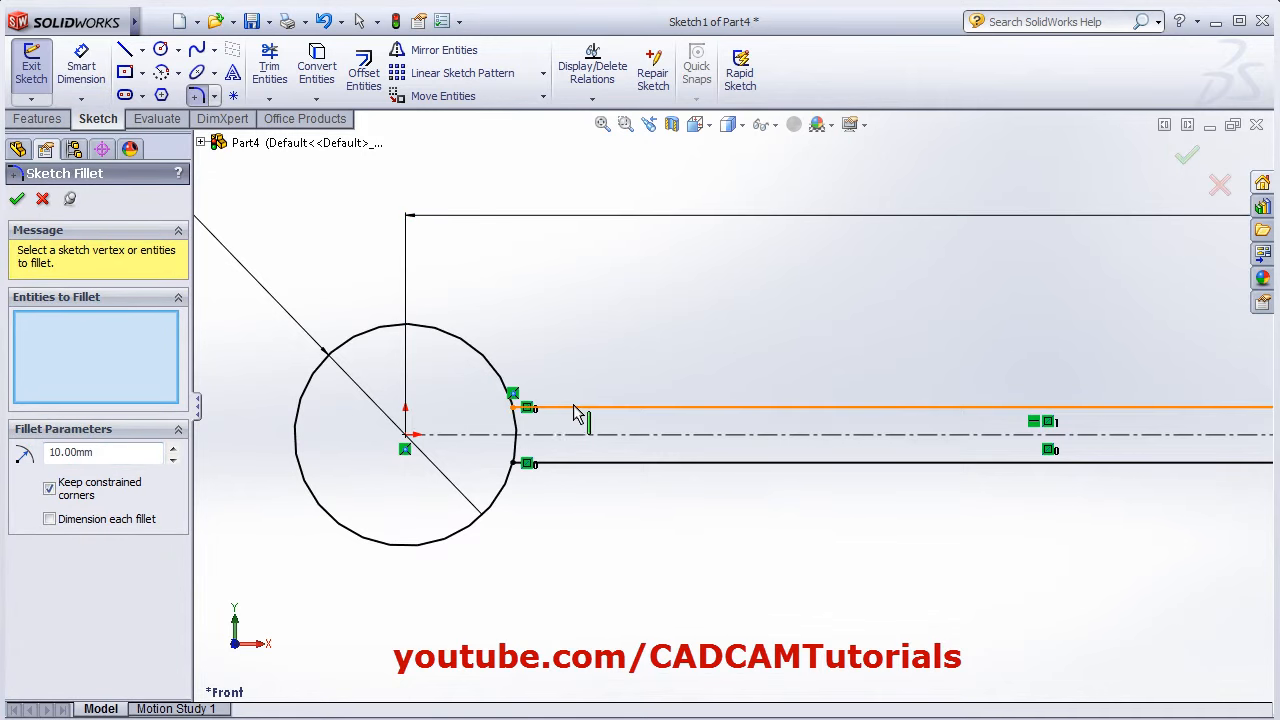
click(573, 410)
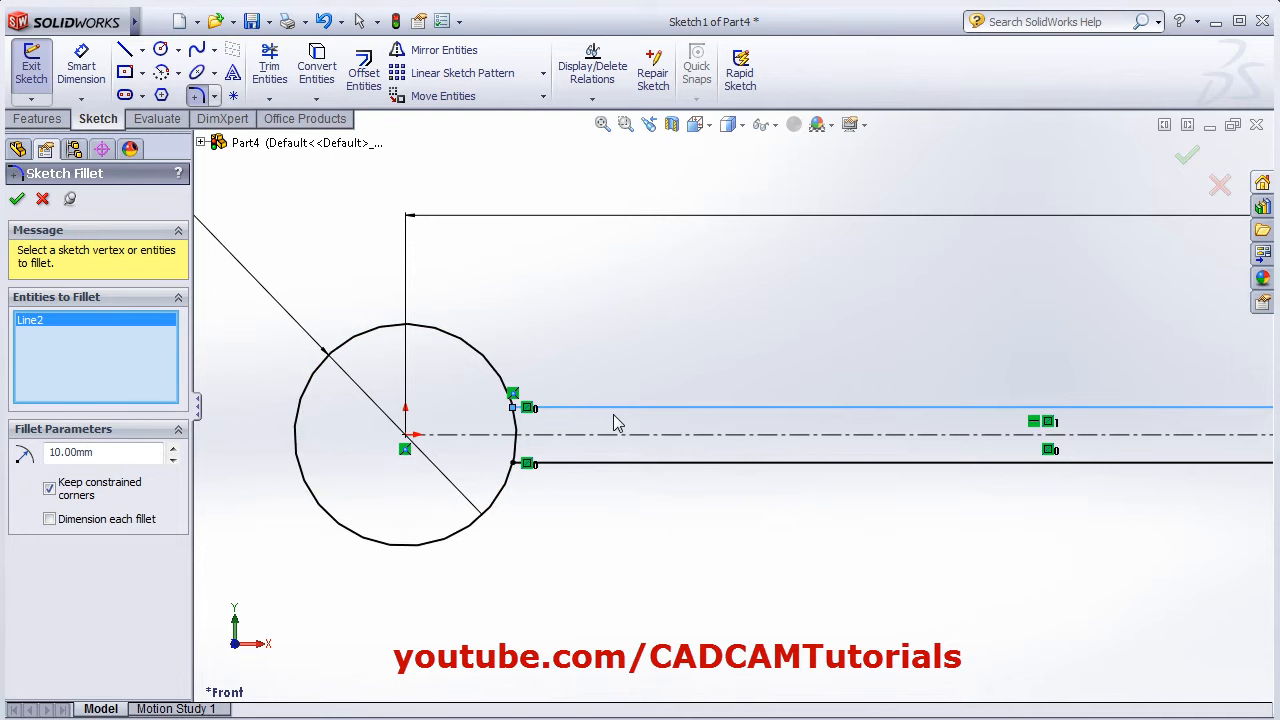
click(43, 199)
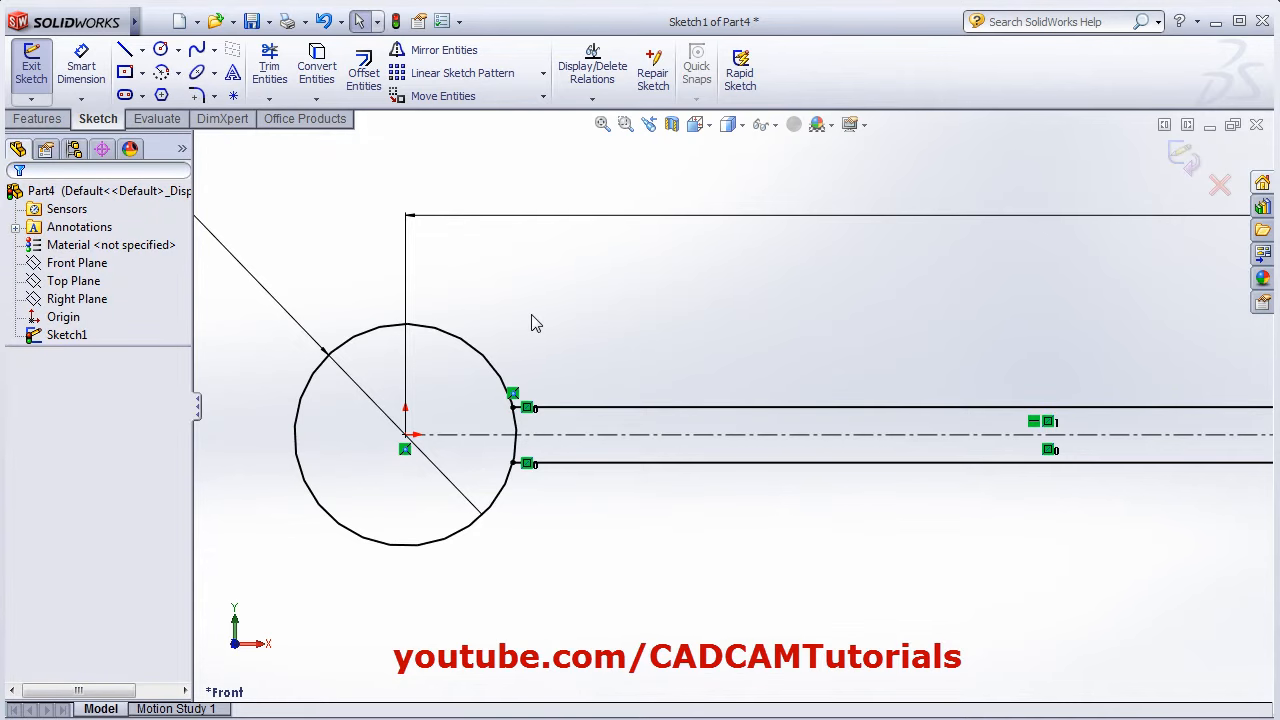
Step: Trim away the two short circle arcs between the leg lines to open the loop
click(269, 68)
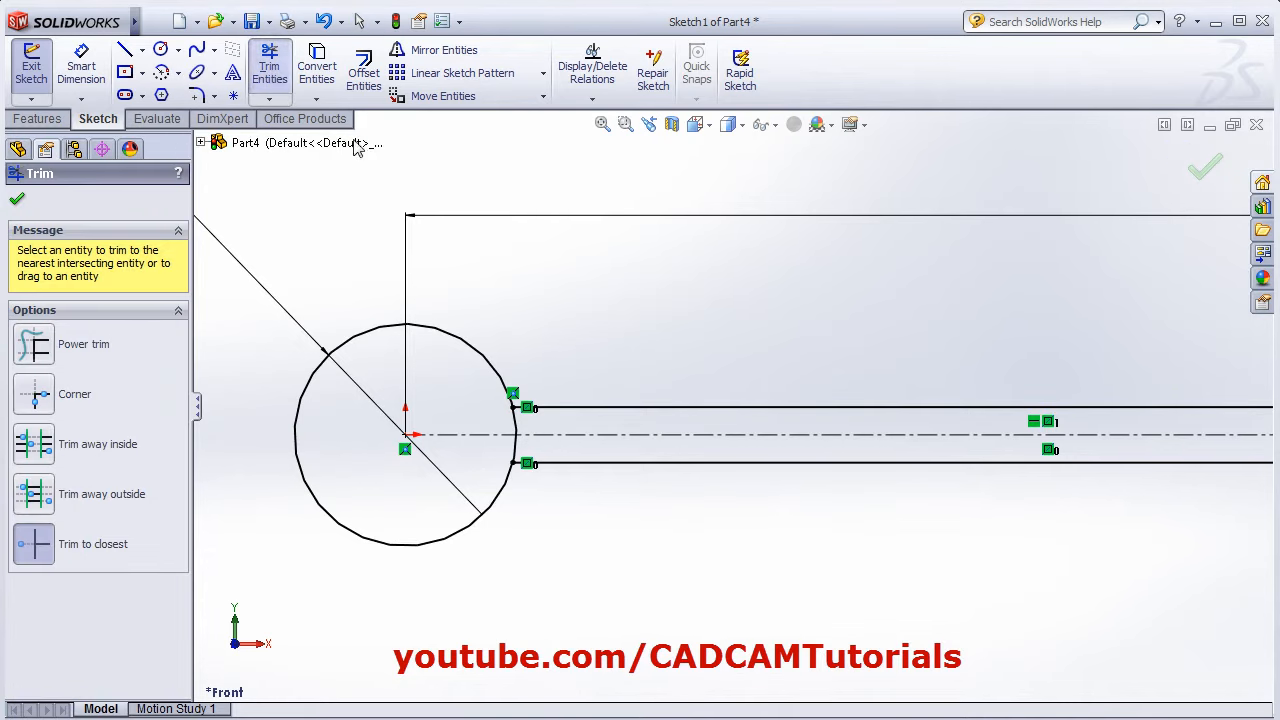
click(516, 436)
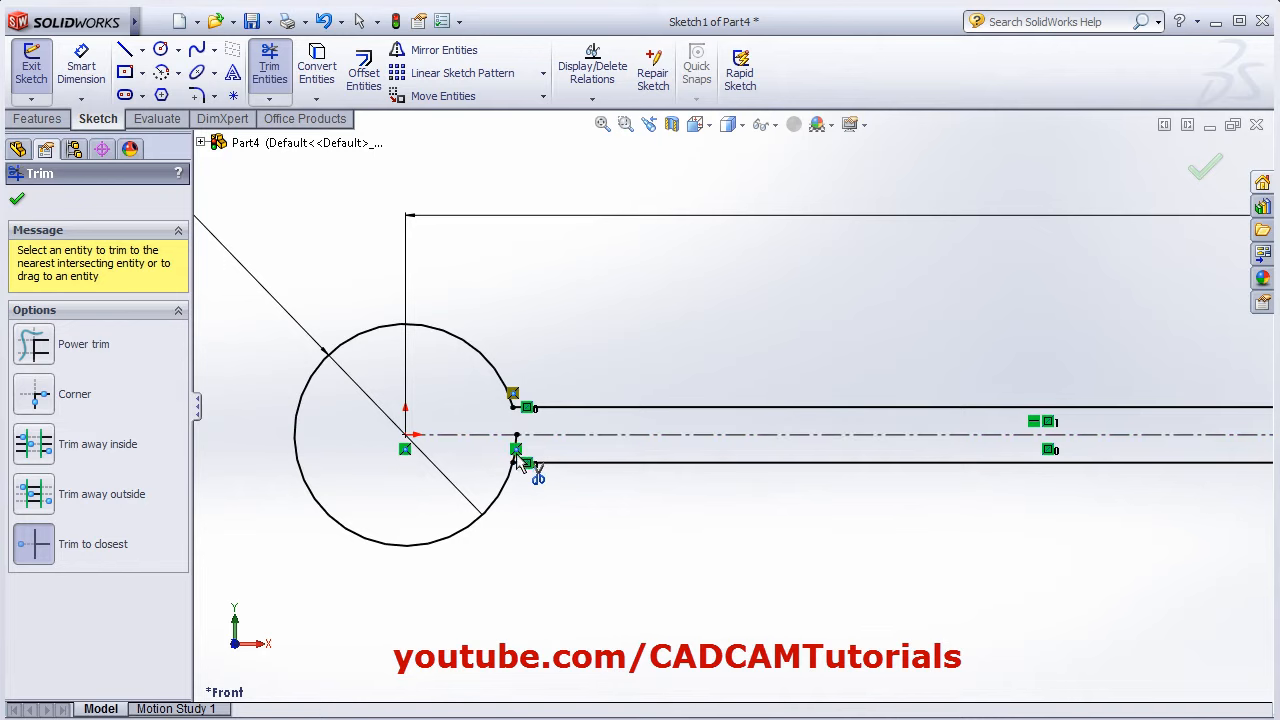
scroll(514, 452, down, 4)
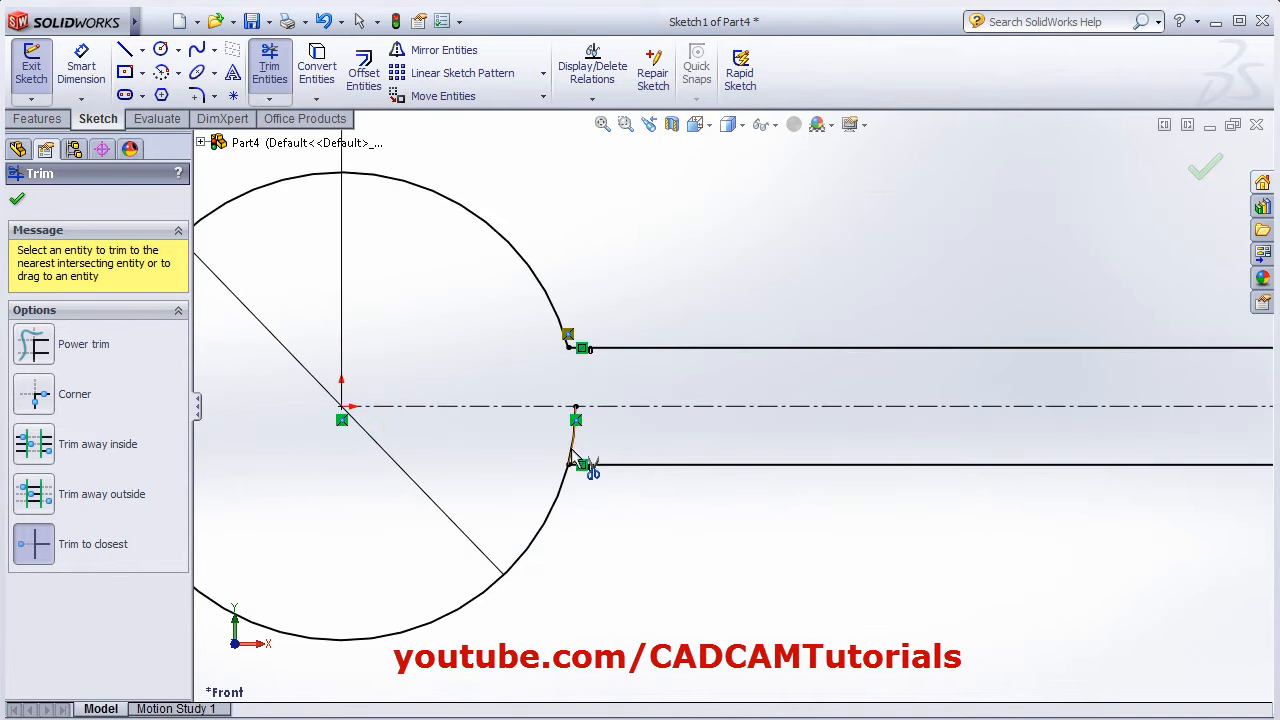
scroll(625, 456, up, 4)
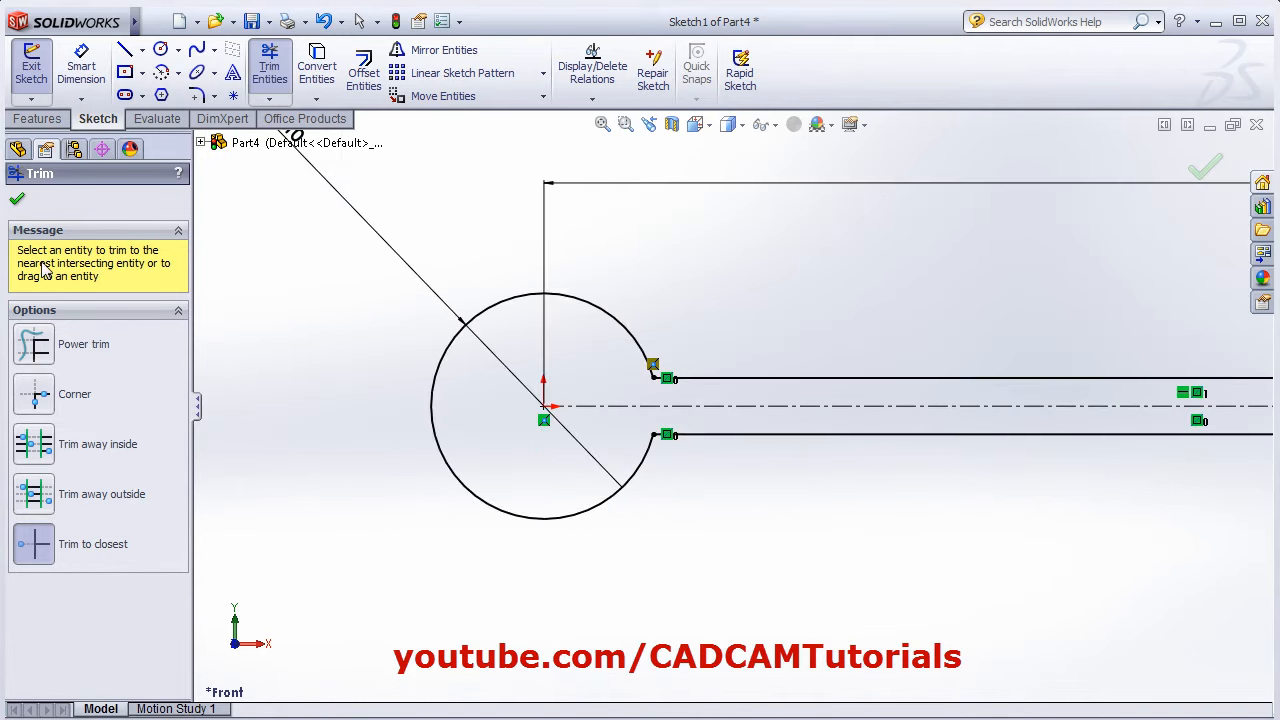
click(19, 200)
Step: Fillet both junctions between the loop arc and the leg lines with a 10 mm radius and exit the sketch
click(195, 96)
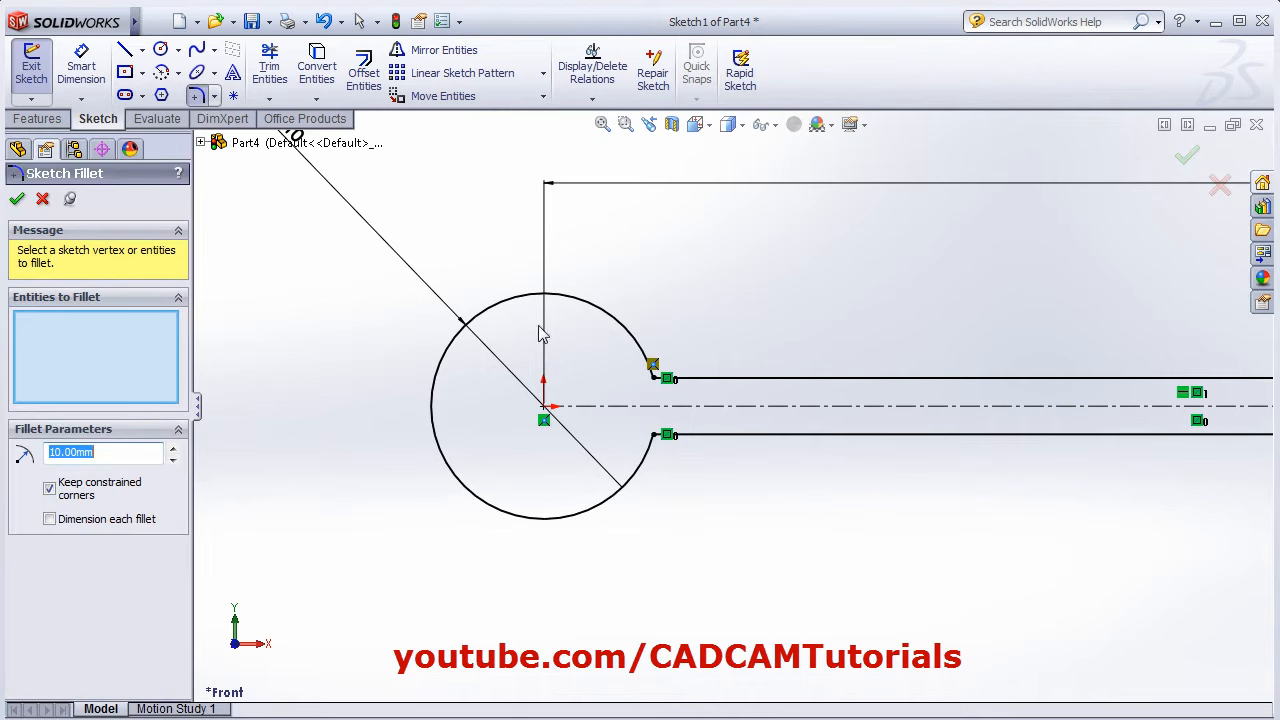
click(718, 380)
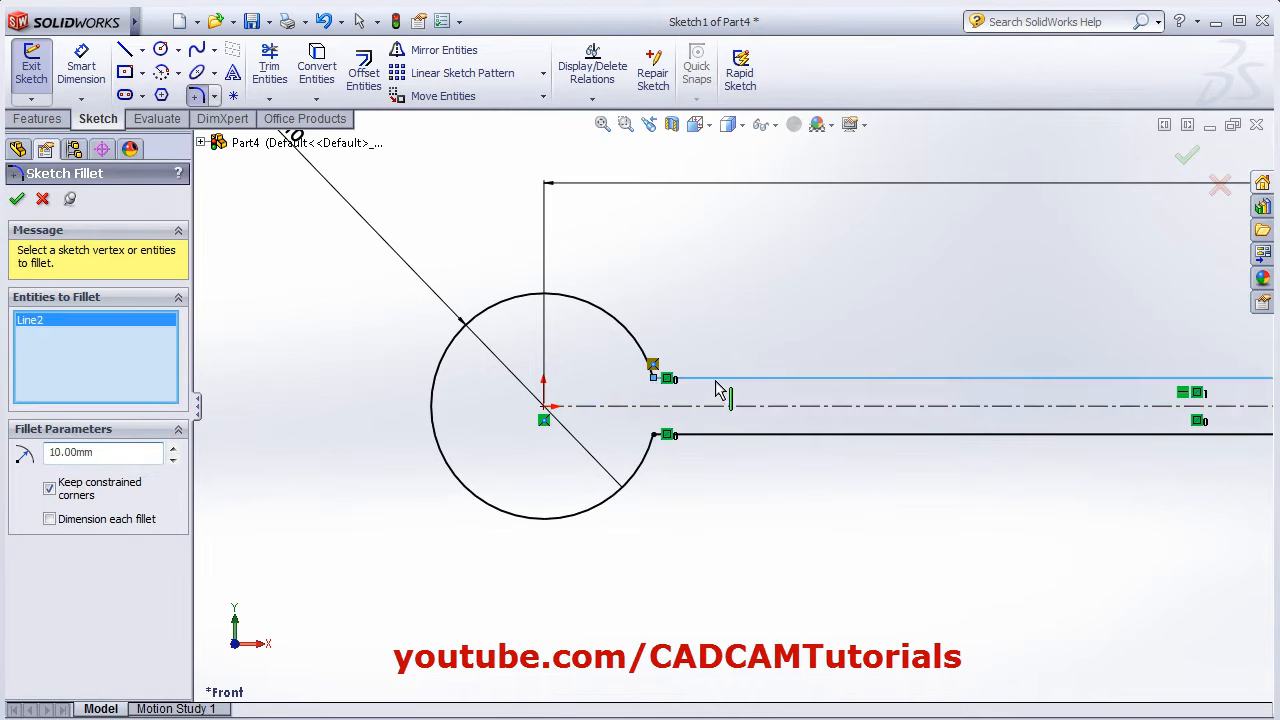
click(630, 338)
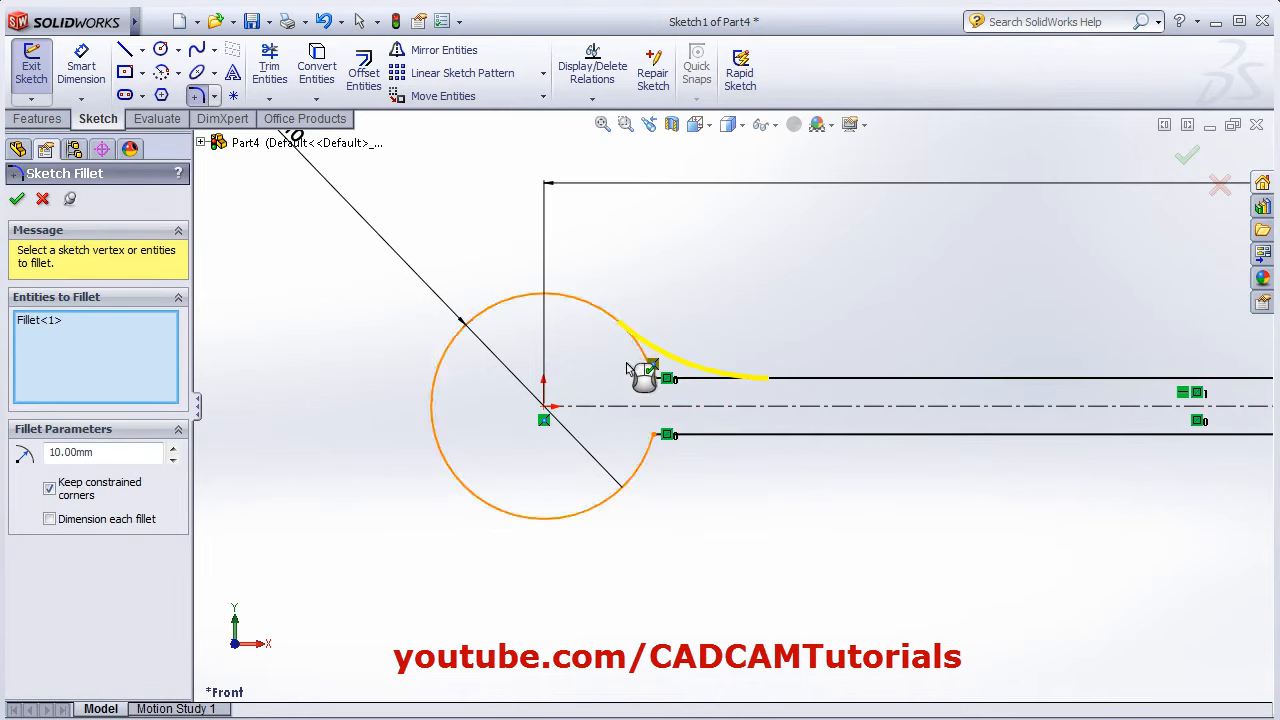
click(632, 478)
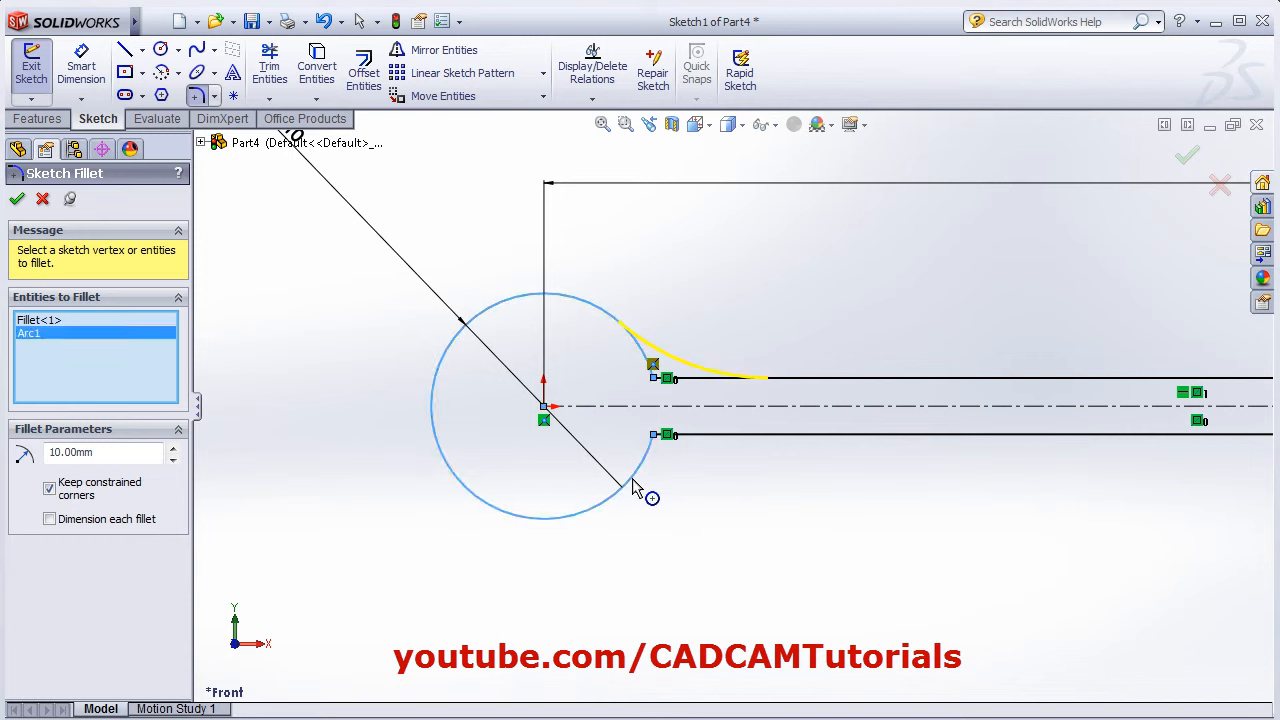
click(735, 438)
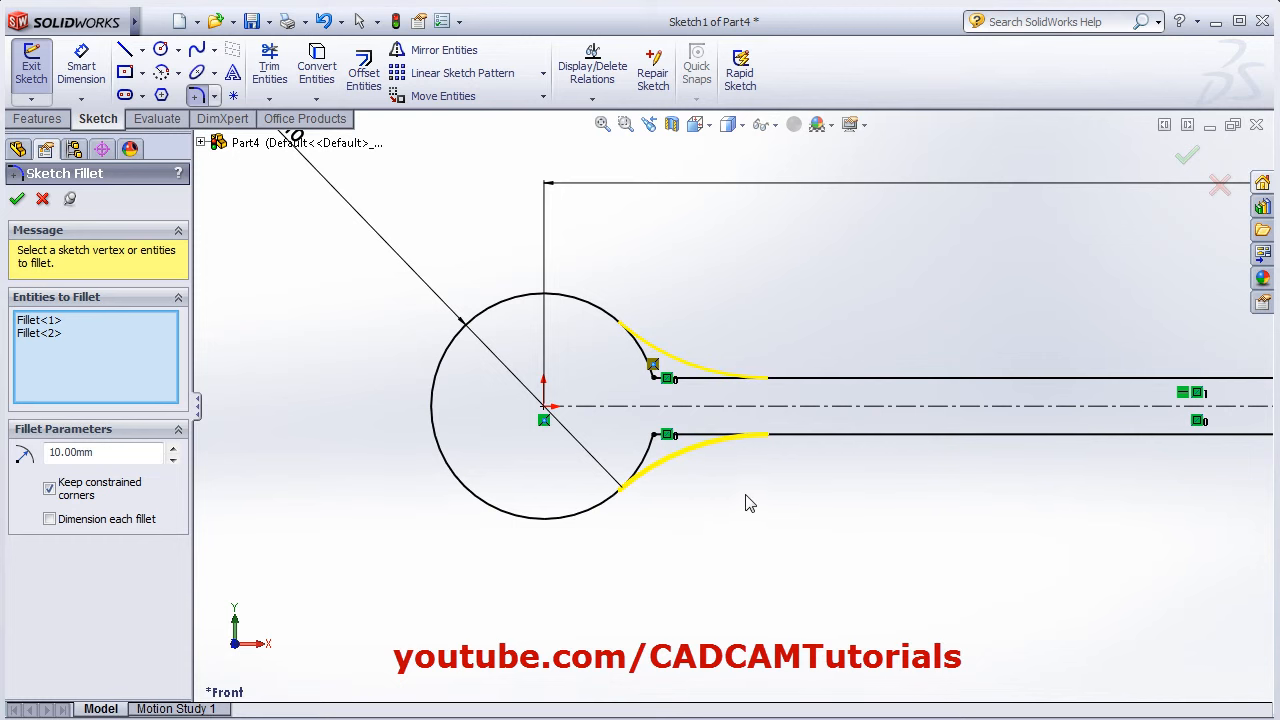
scroll(745, 498, up, 2)
click(17, 199)
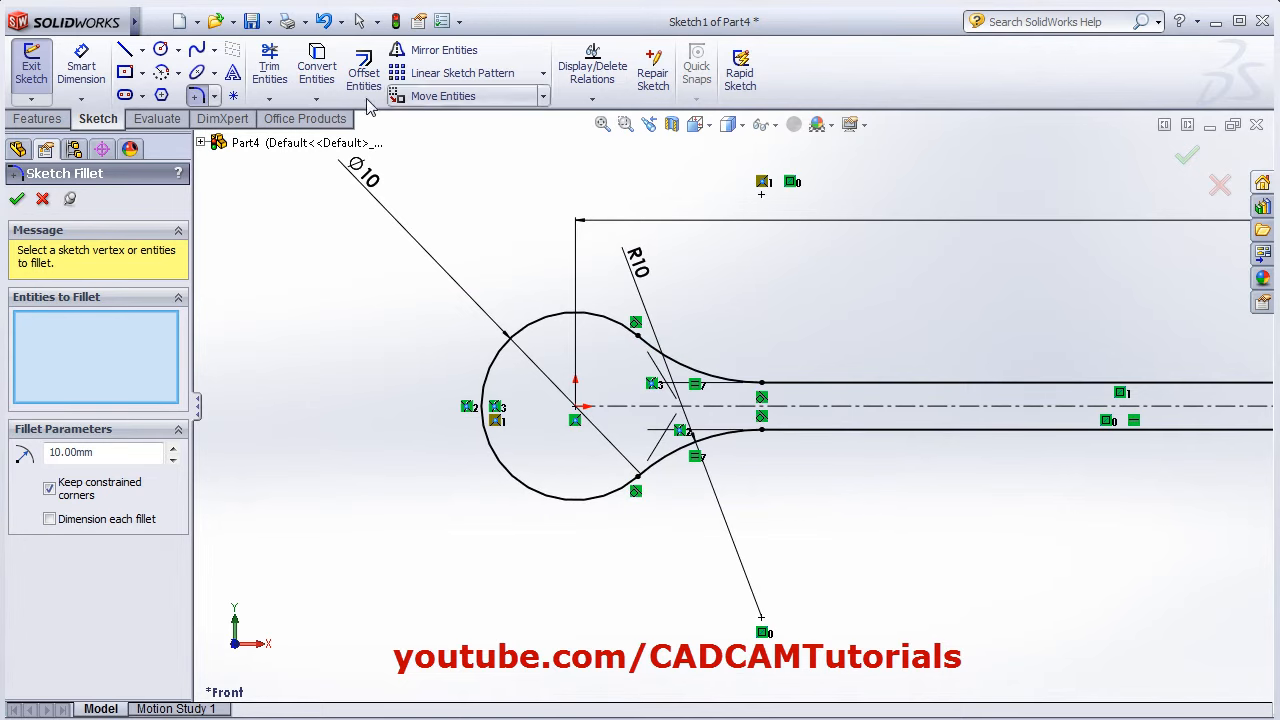
click(602, 125)
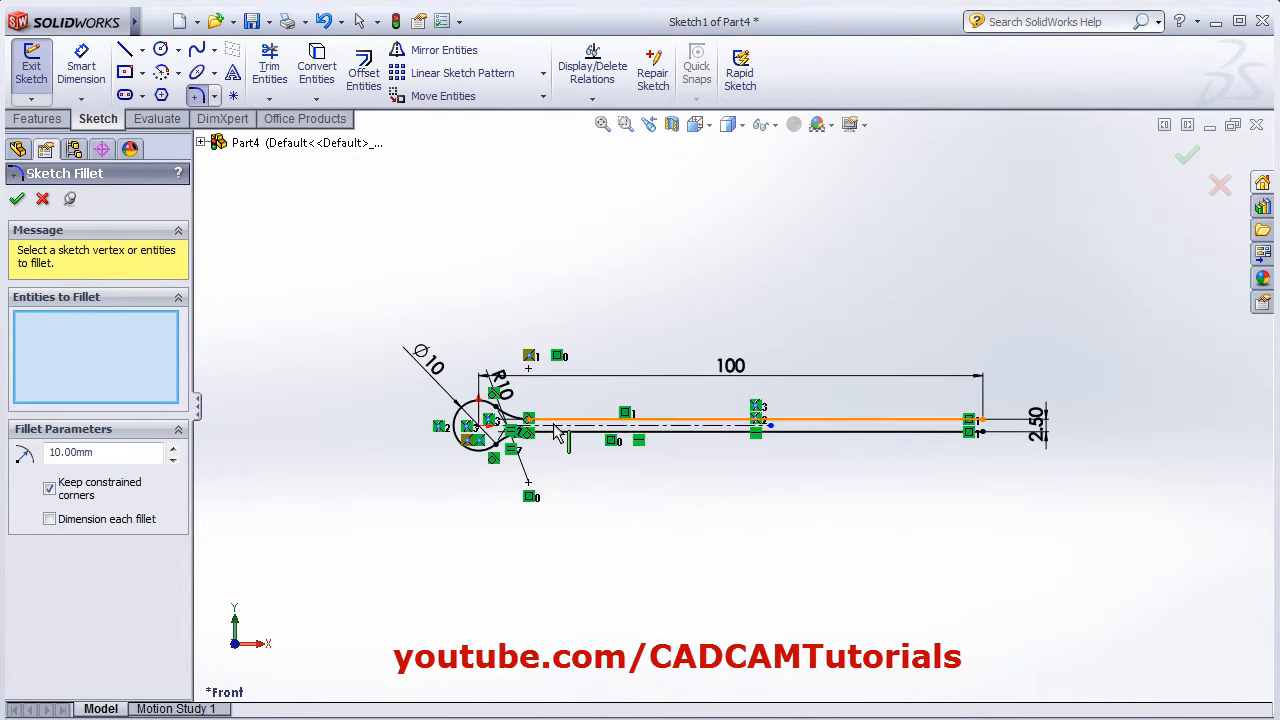
scroll(640, 450, down, 3)
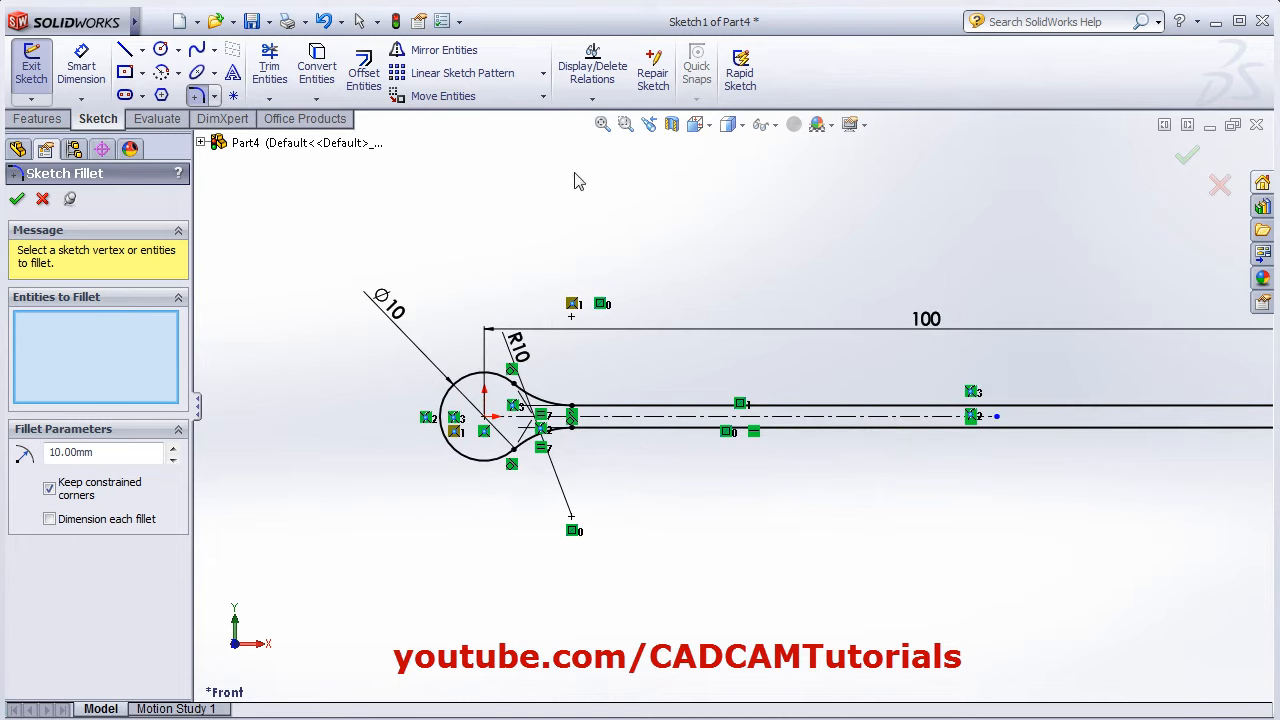
click(17, 199)
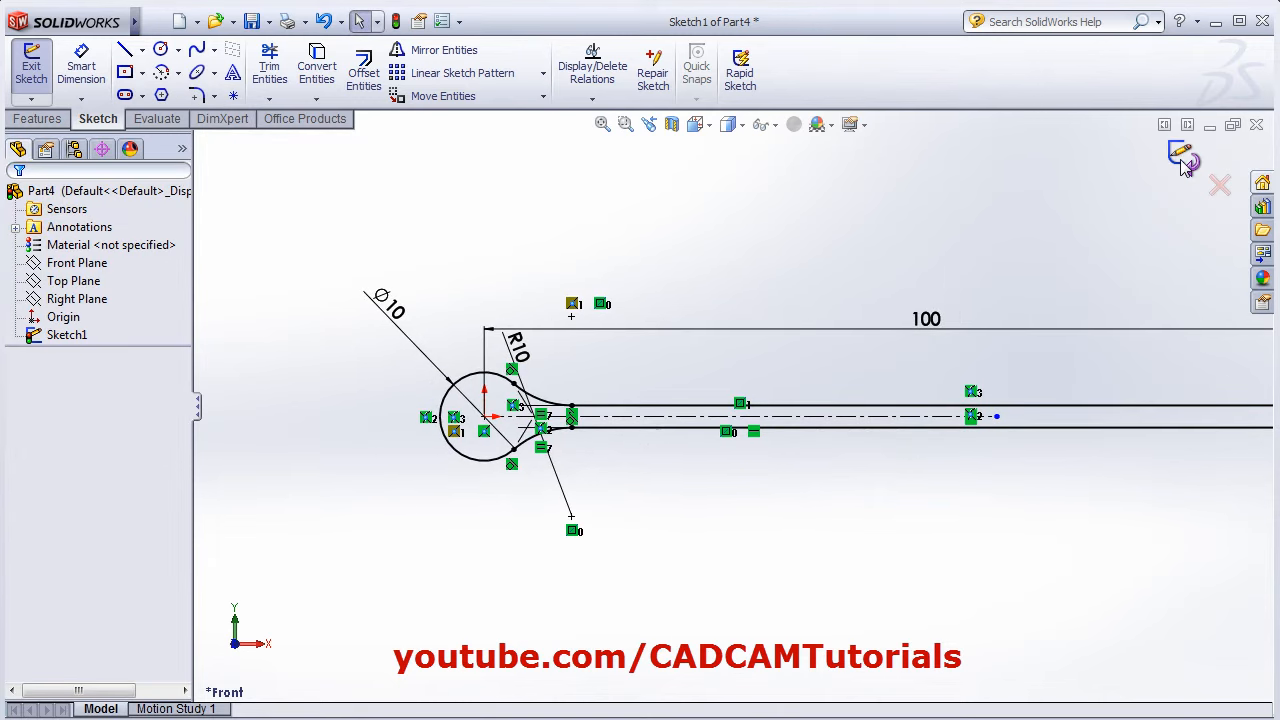
click(1183, 160)
Step: Create a reference plane perpendicular to the upper leg line through its free endpoint and start a sketch on it
scroll(866, 371, up, 3)
middle_drag(1071, 469, 1036, 508)
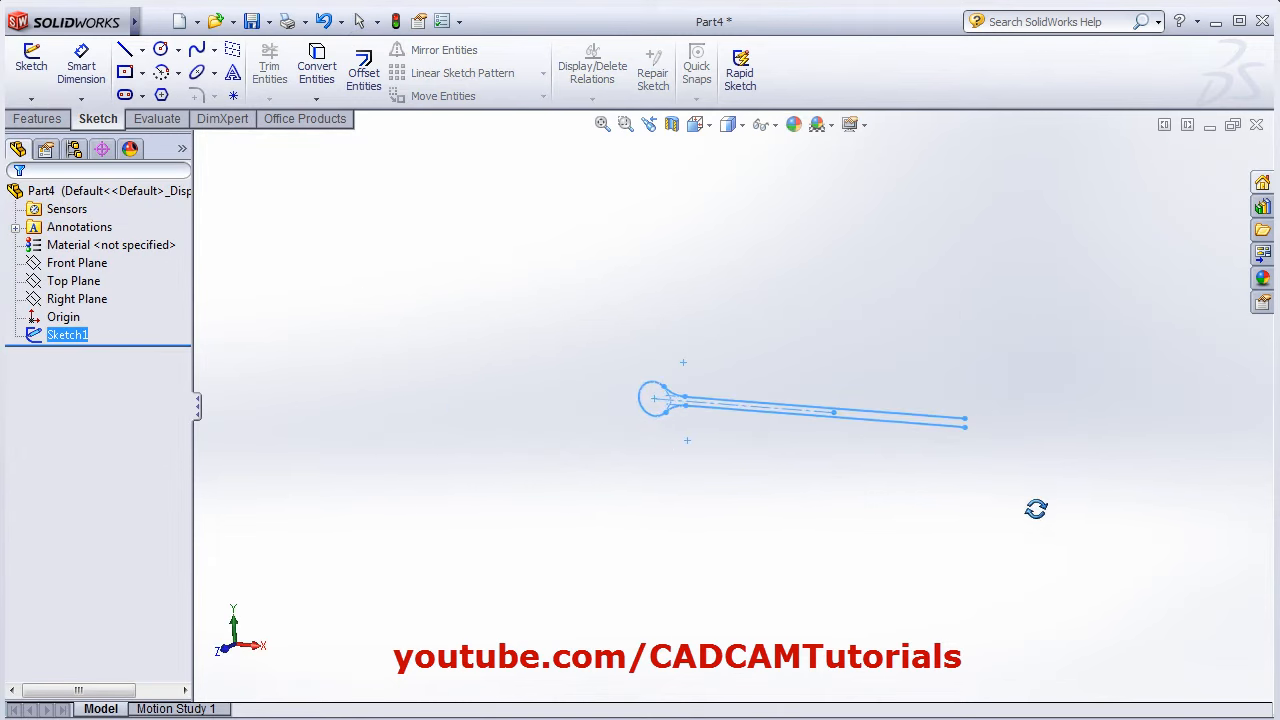
scroll(1018, 415, down, 3)
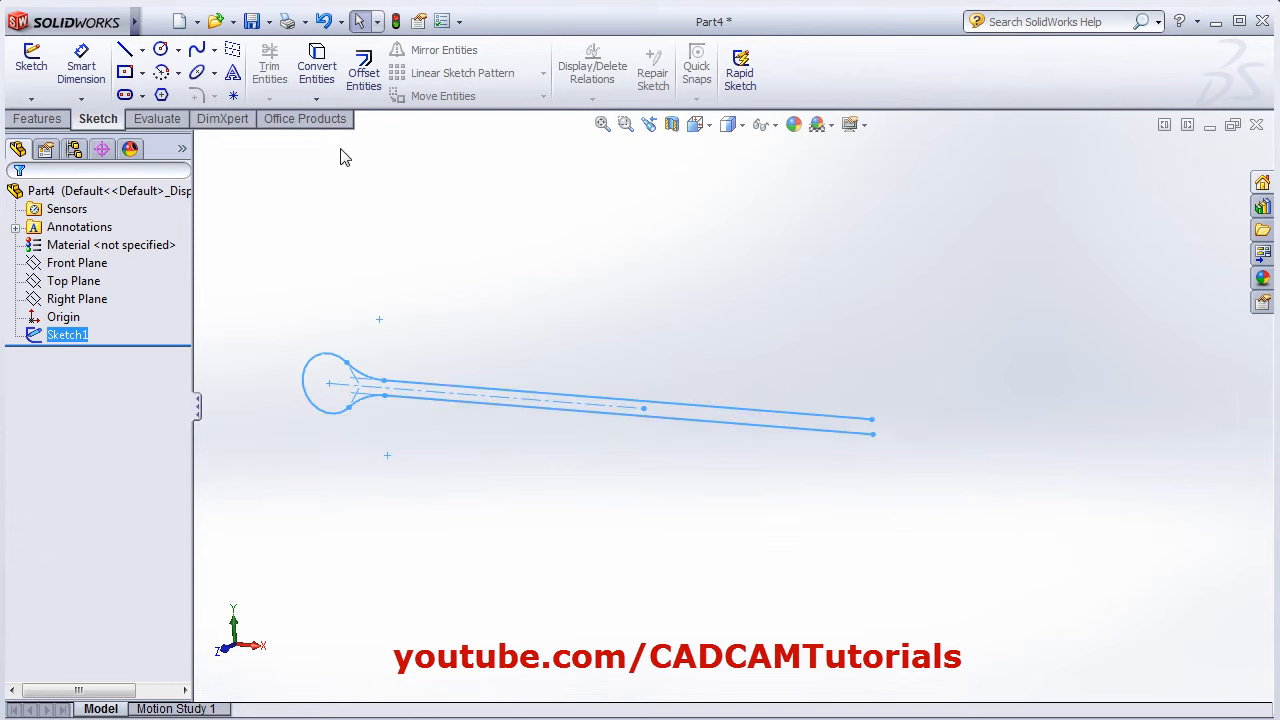
click(35, 119)
click(756, 86)
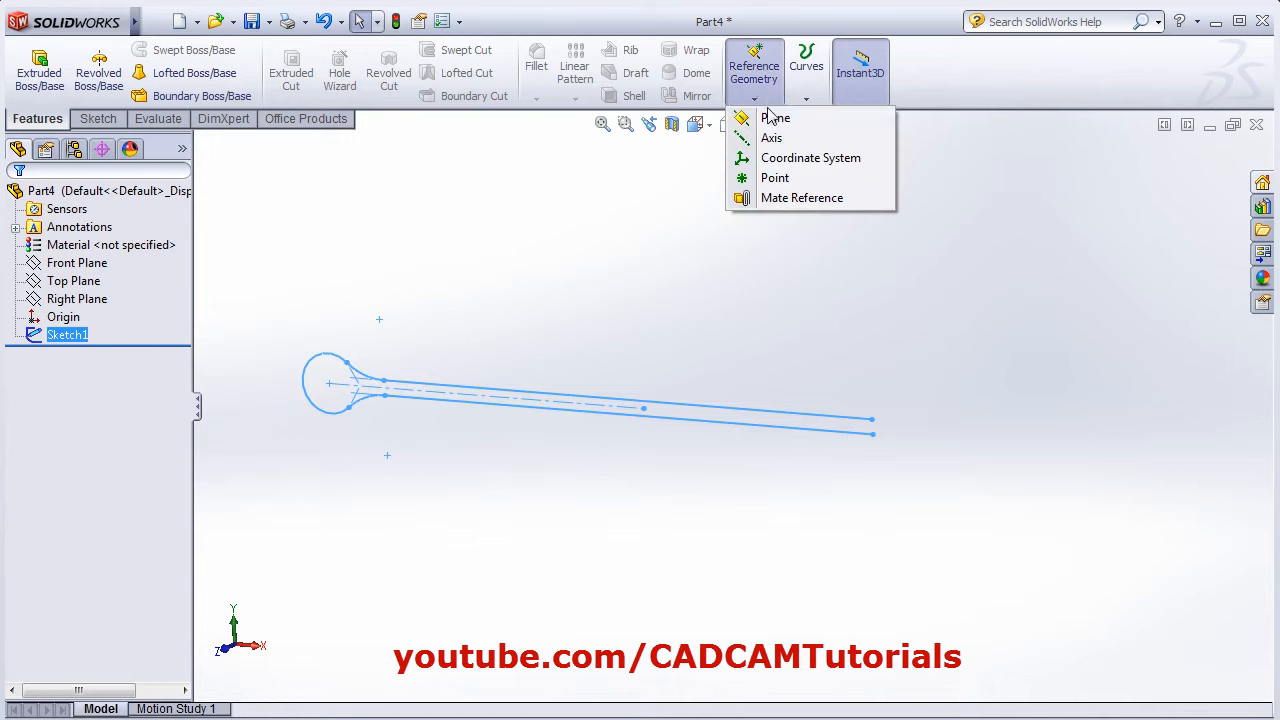
click(772, 118)
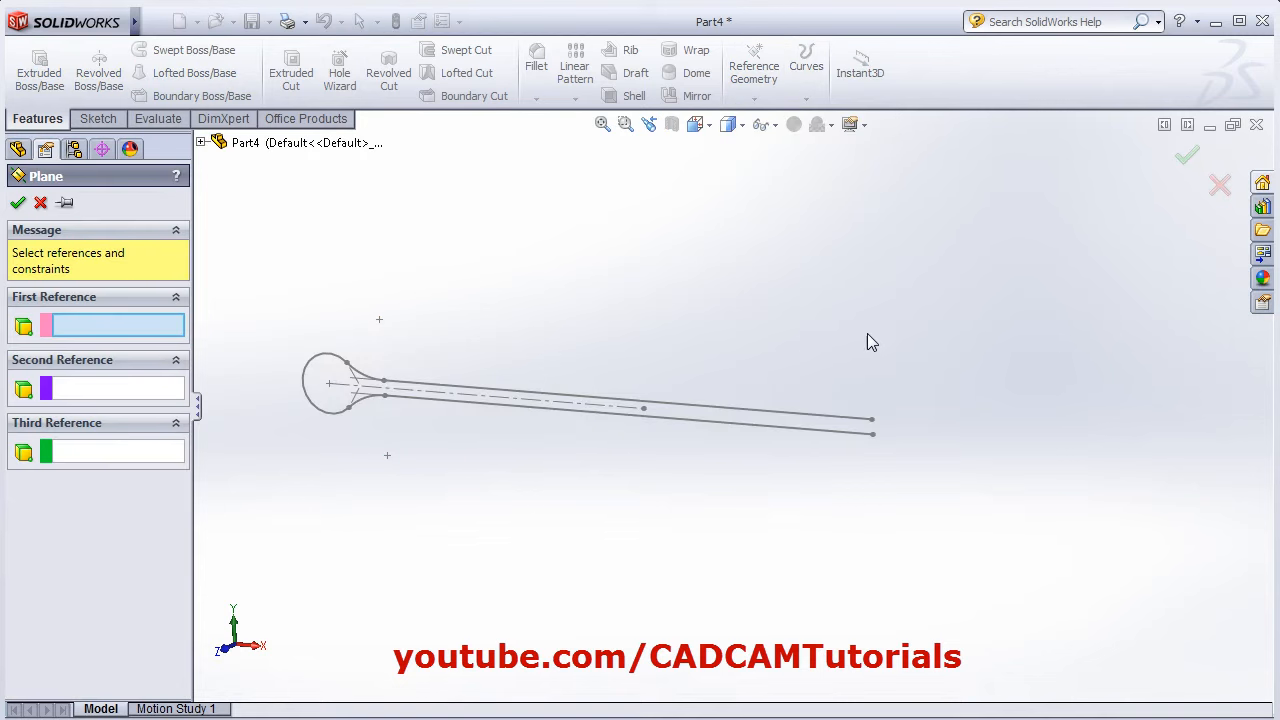
click(812, 420)
click(871, 422)
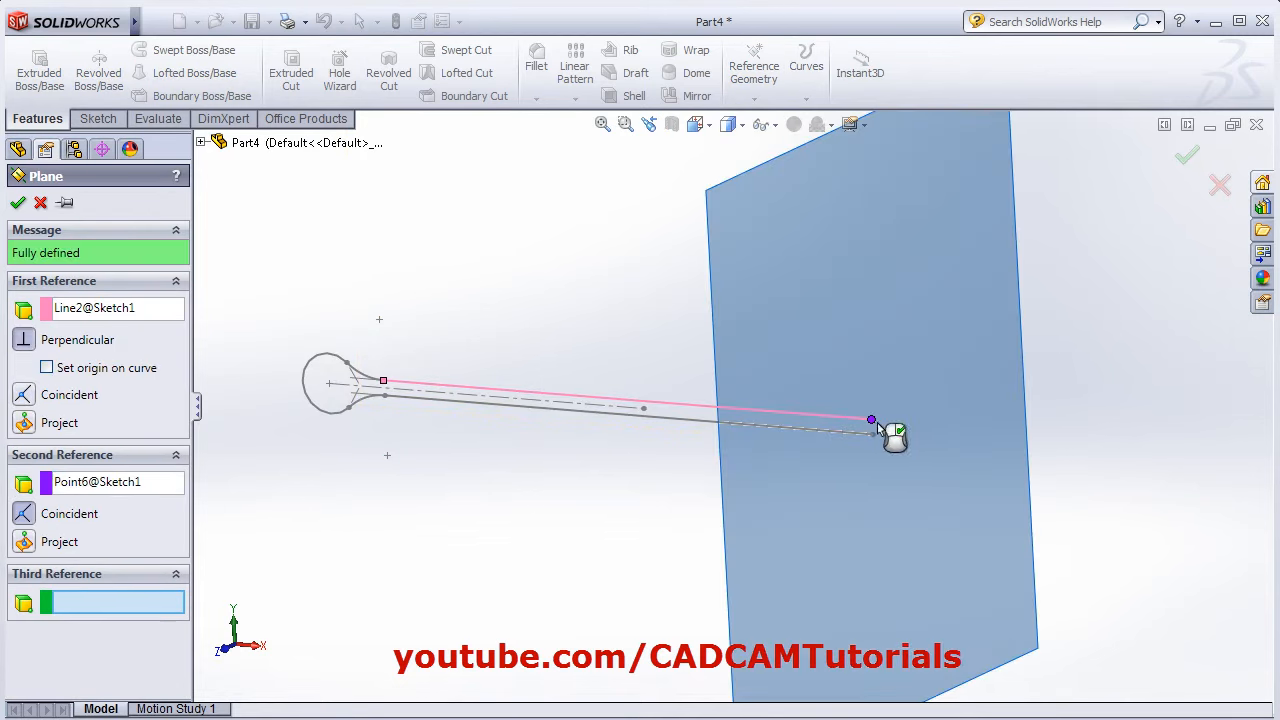
click(18, 203)
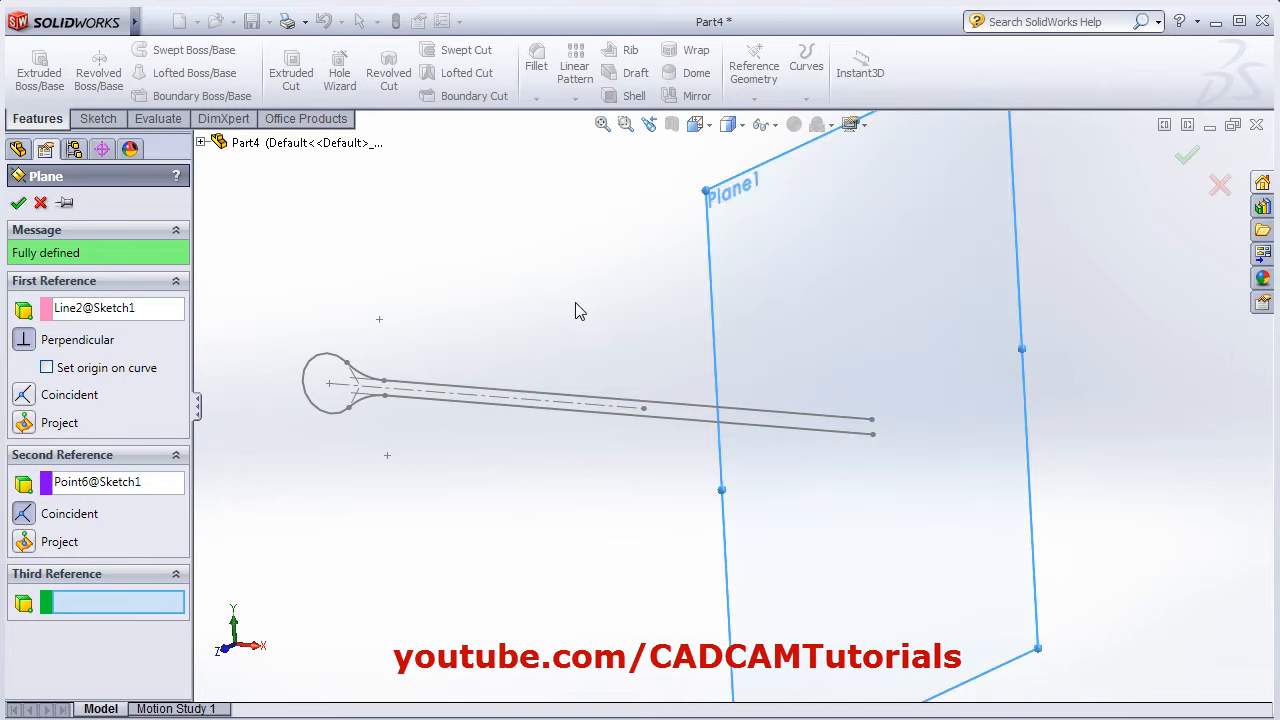
click(100, 121)
click(31, 66)
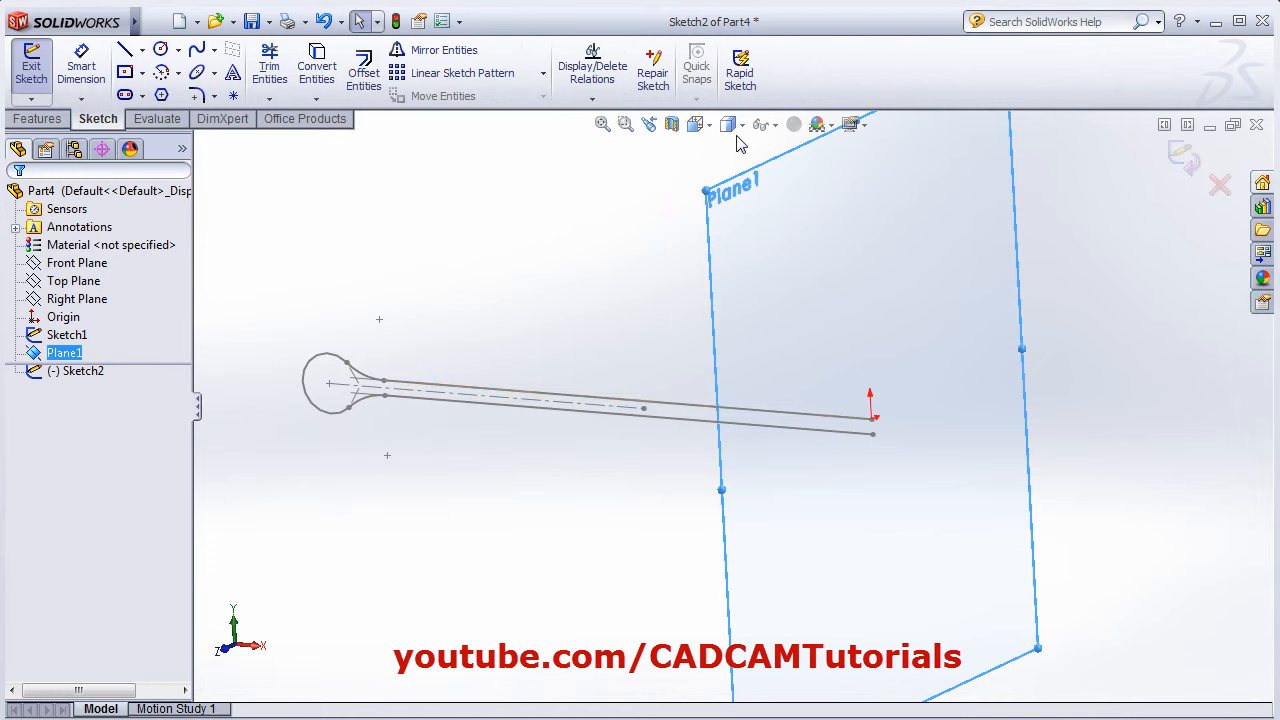
Step: View the sketch plane face-on and sketch a horizontal line about 3.1 mm long through the leg's endpoint, following section A-A in the reference drawing
click(706, 126)
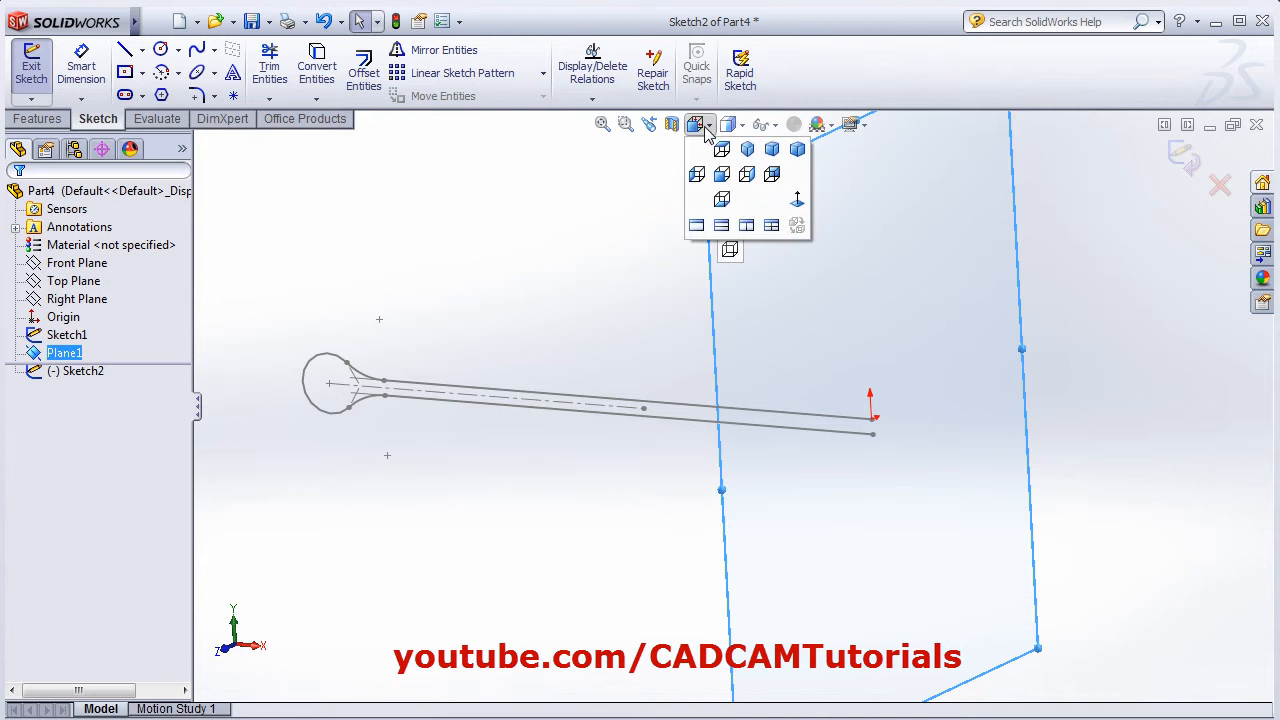
click(797, 204)
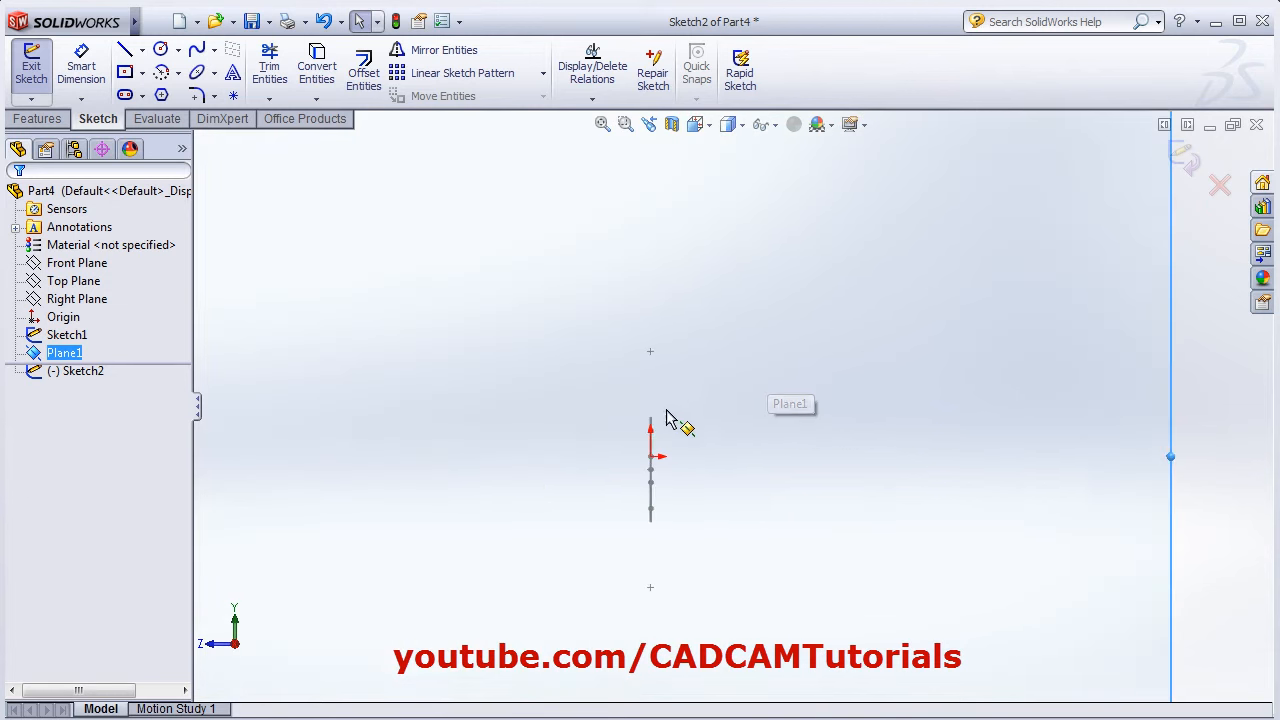
scroll(655, 602, down, 2)
key(alt+Tab)
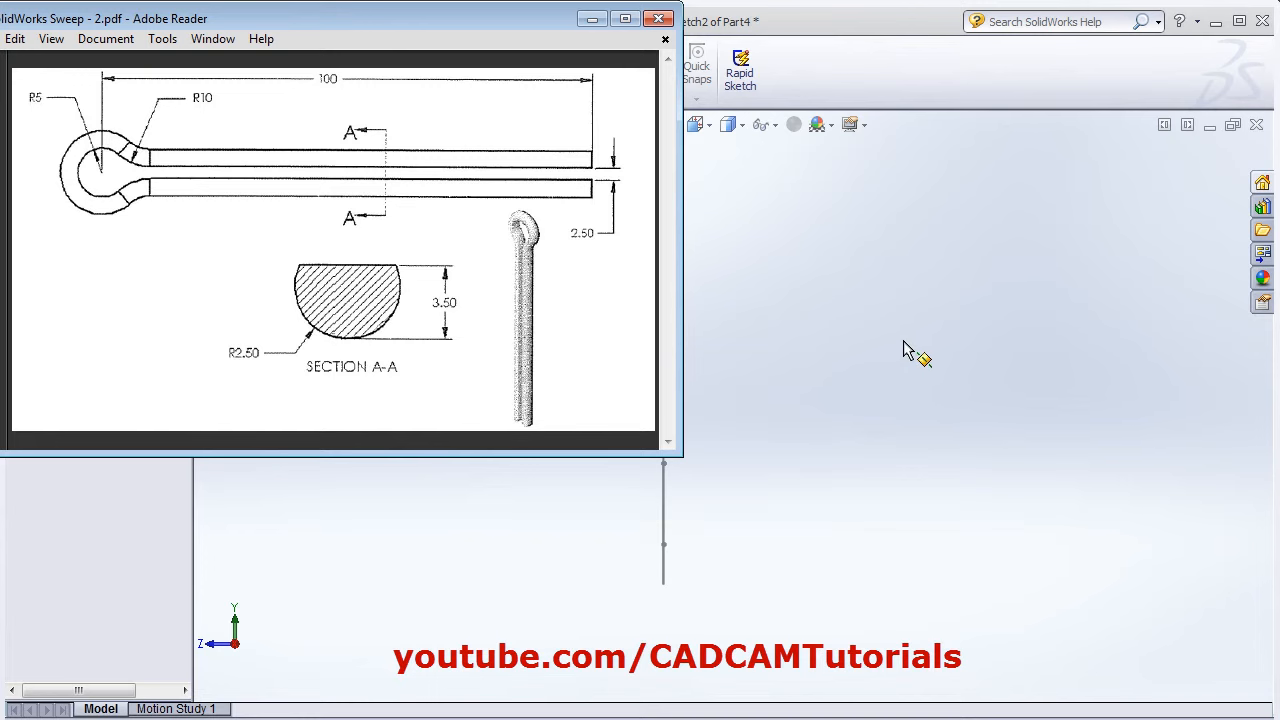
key(alt+Tab)
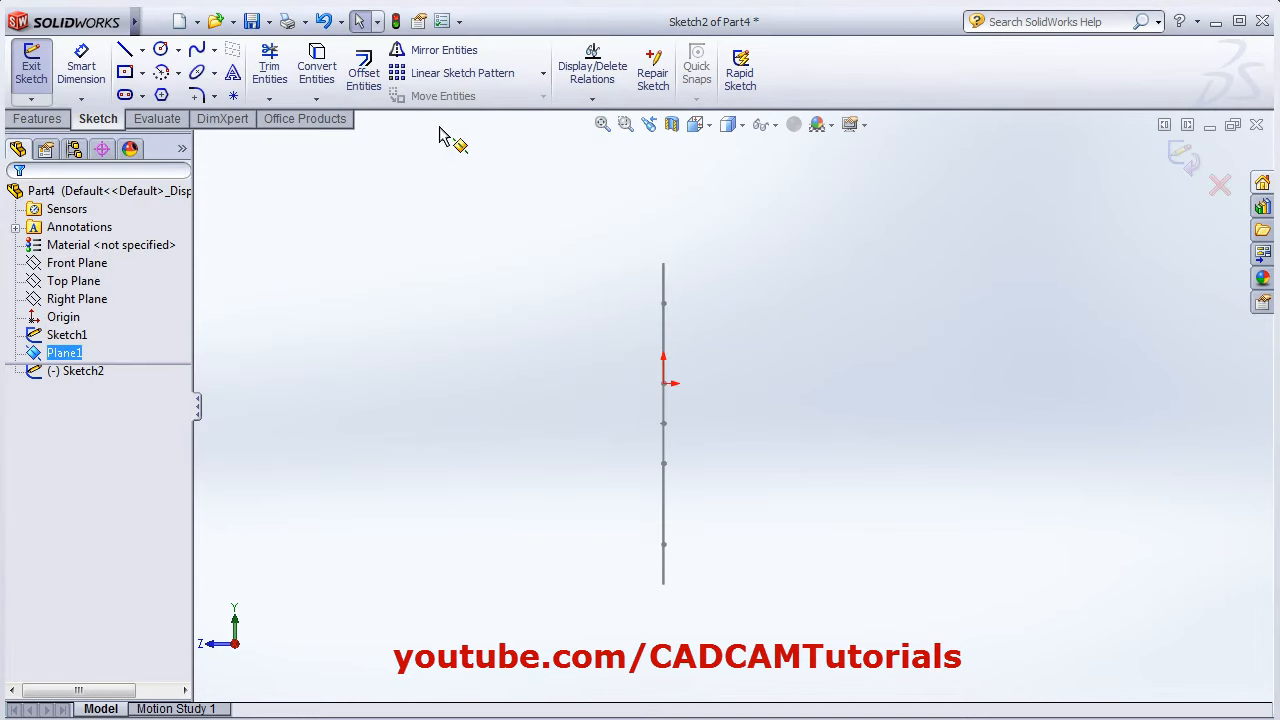
click(124, 50)
scroll(672, 370, down, 1)
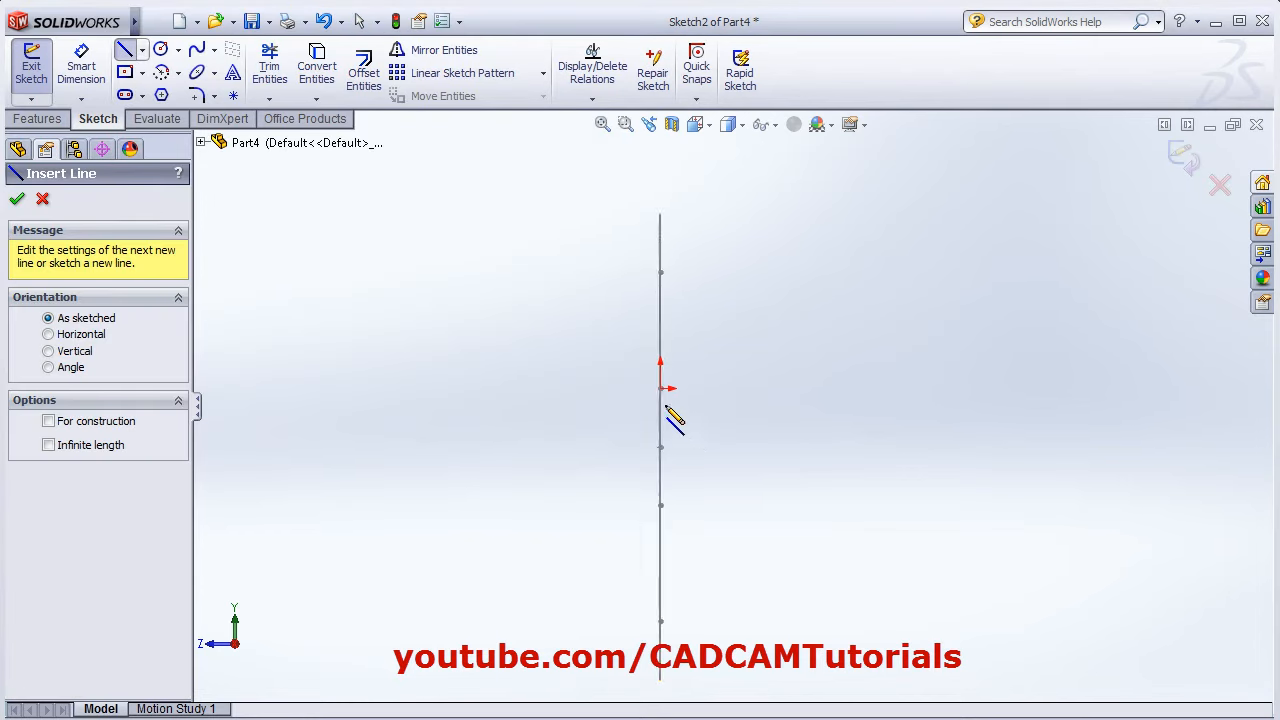
click(600, 389)
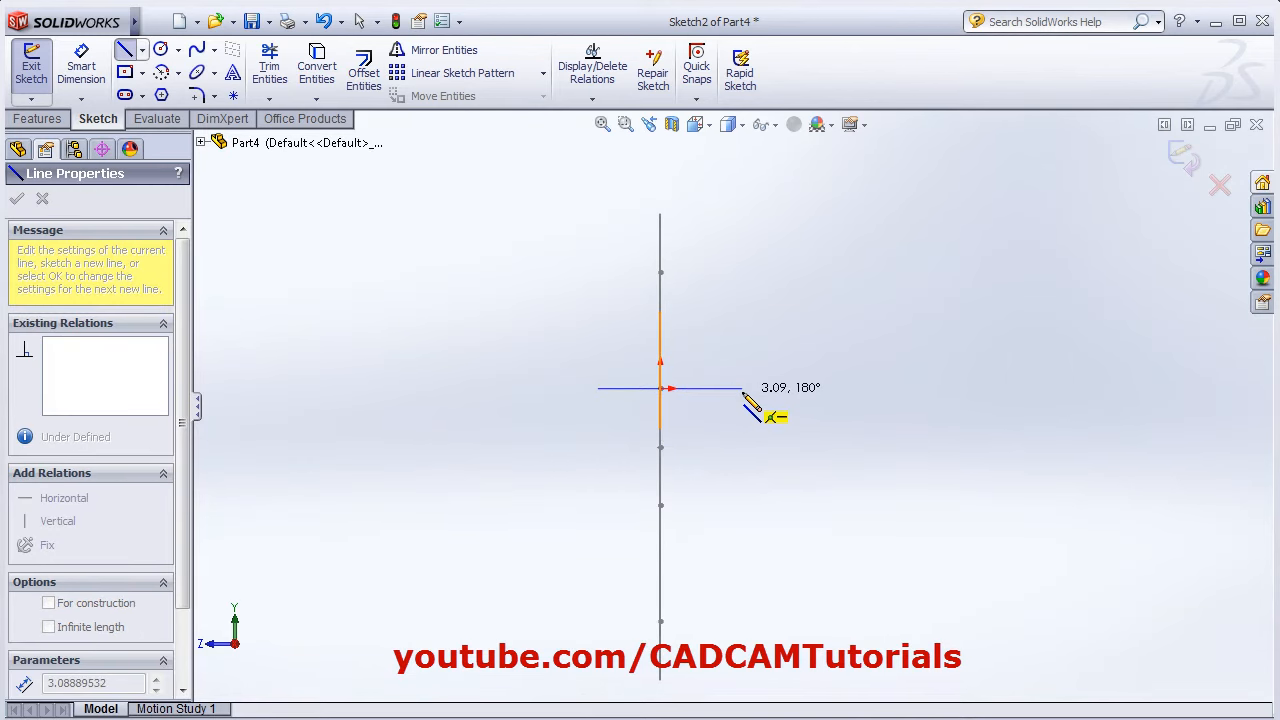
click(755, 389)
scroll(745, 400, down, 2)
scroll(684, 384, down, 2)
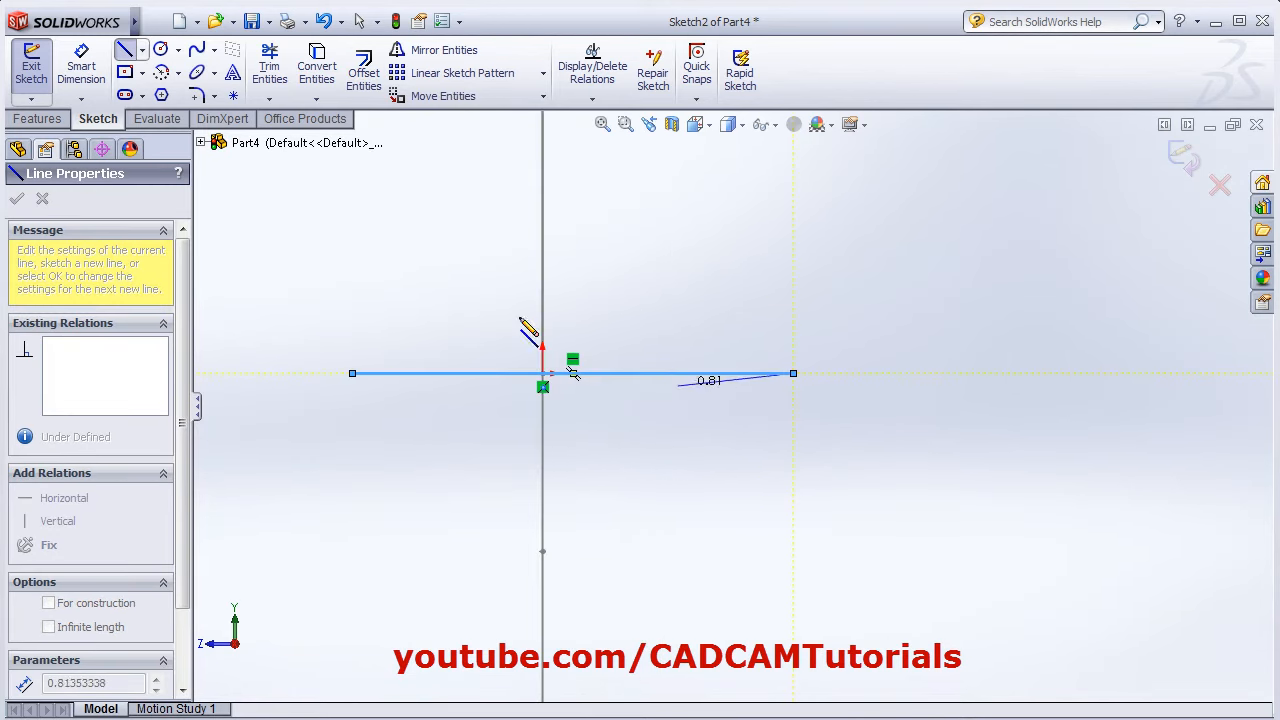
Step: Sketch a circle with a radius of about 0.38 mm, centred on the vertical path line slightly above the horizontal line
click(160, 49)
scroll(566, 373, down, 2)
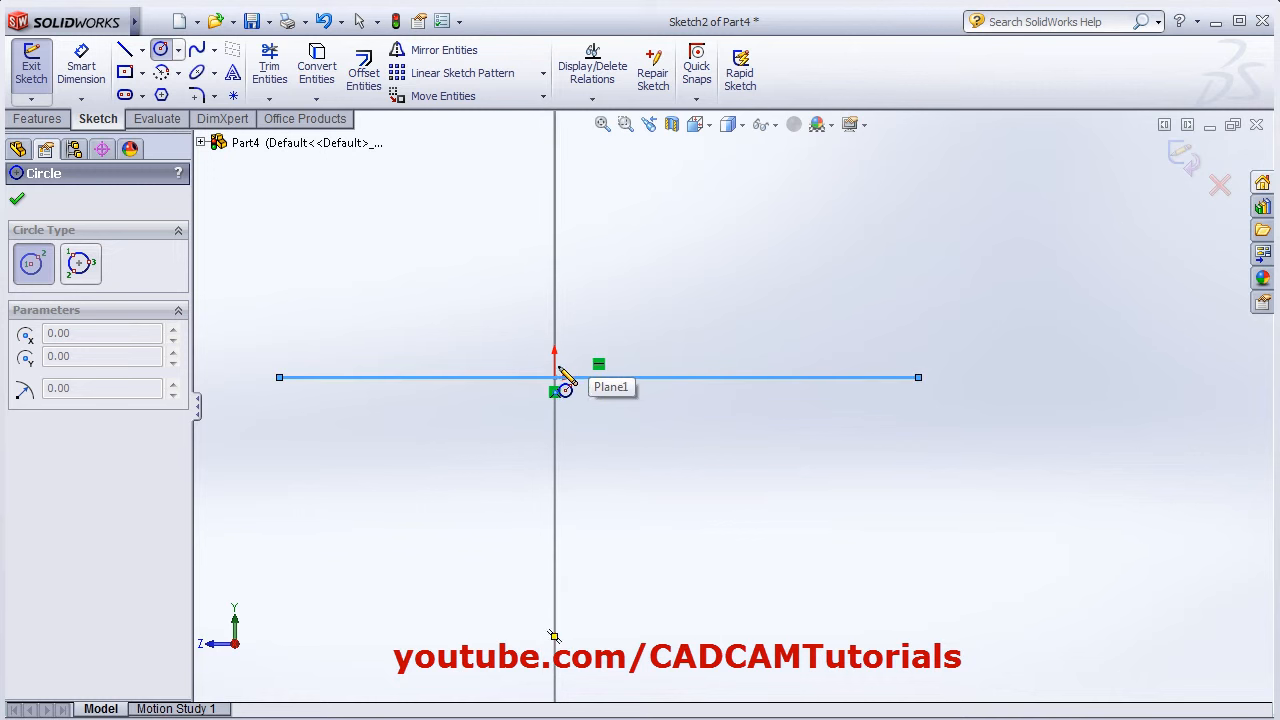
click(555, 362)
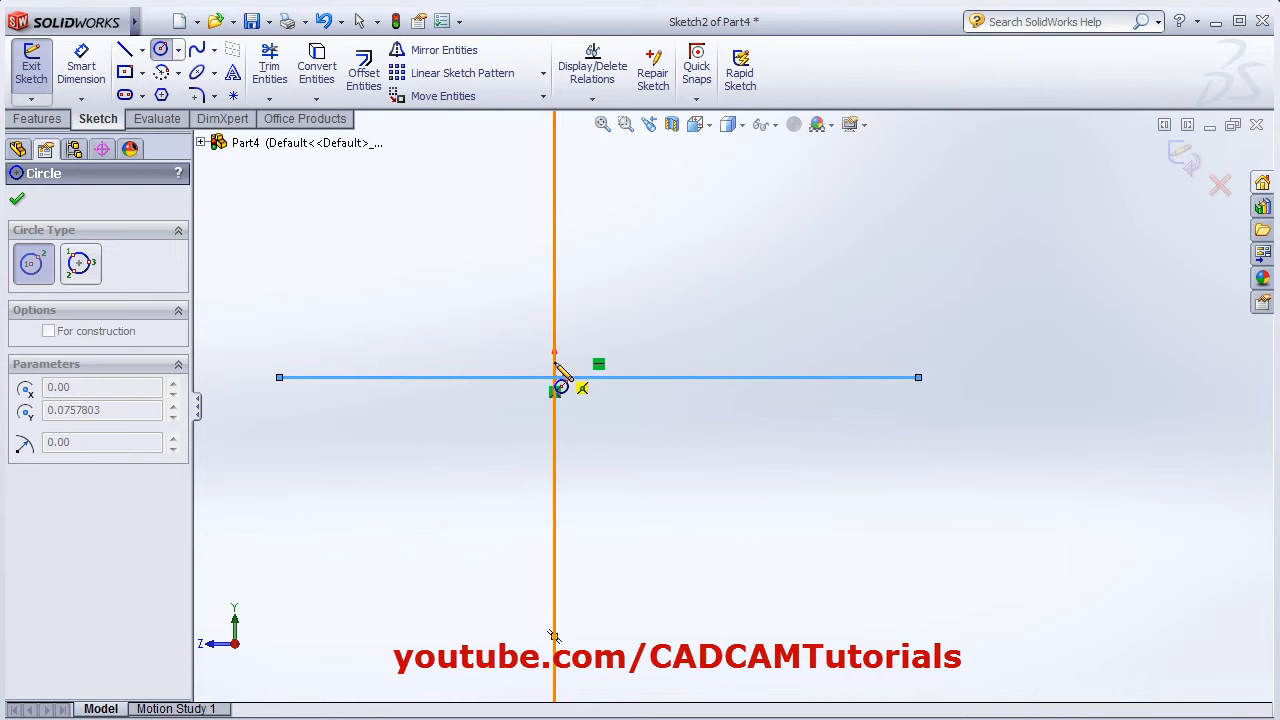
click(622, 410)
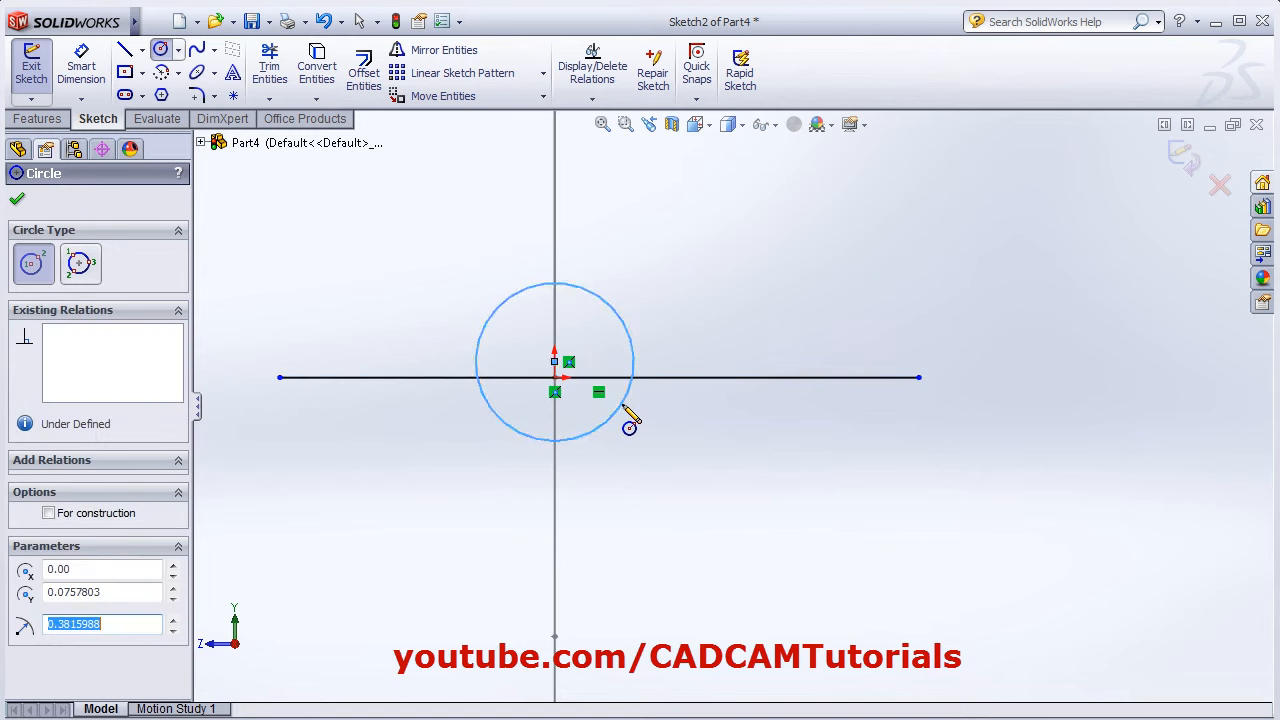
right_click(708, 287)
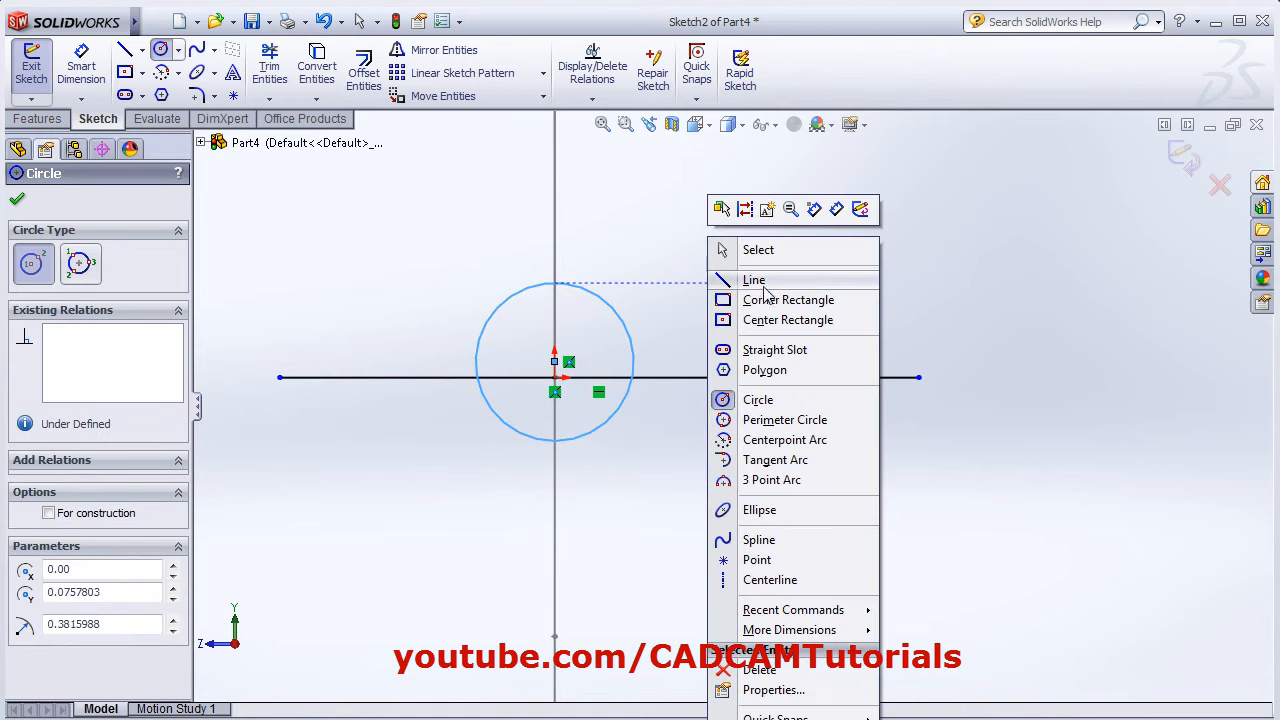
click(730, 251)
Step: Check the section radius in the reference drawing and dimension the circle's diameter as 5 mm
key(alt+Tab)
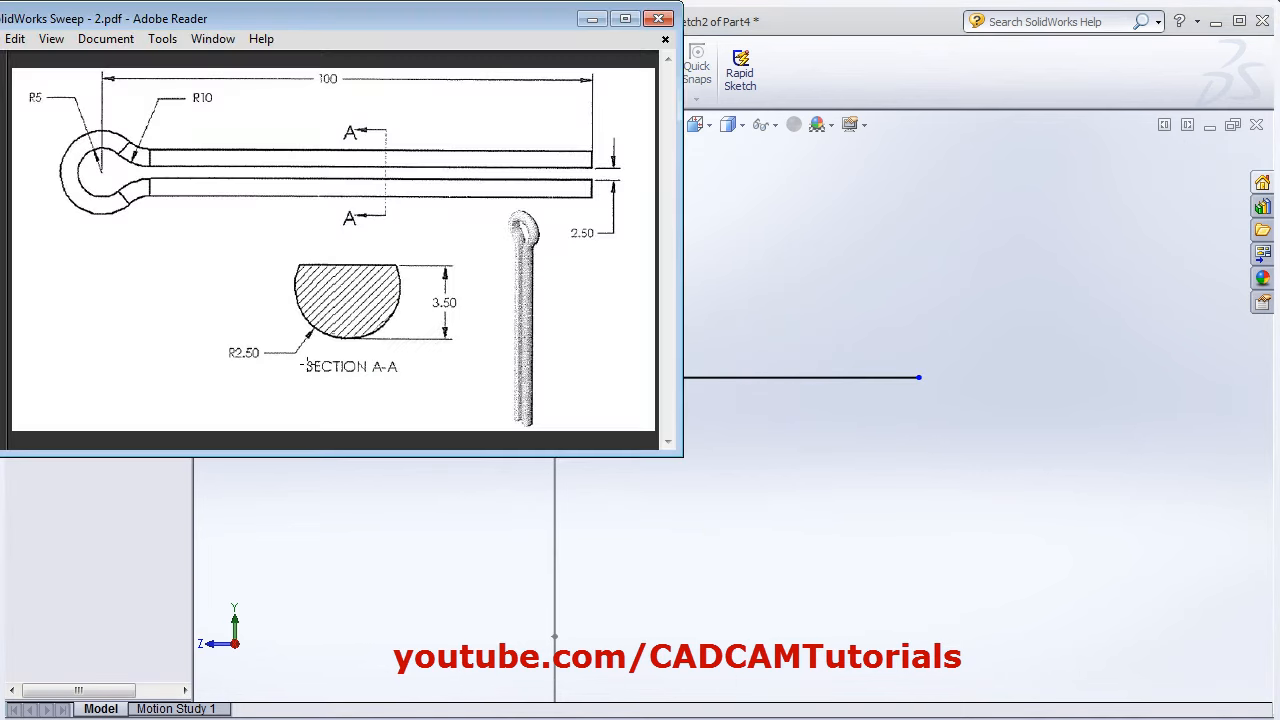
click(700, 506)
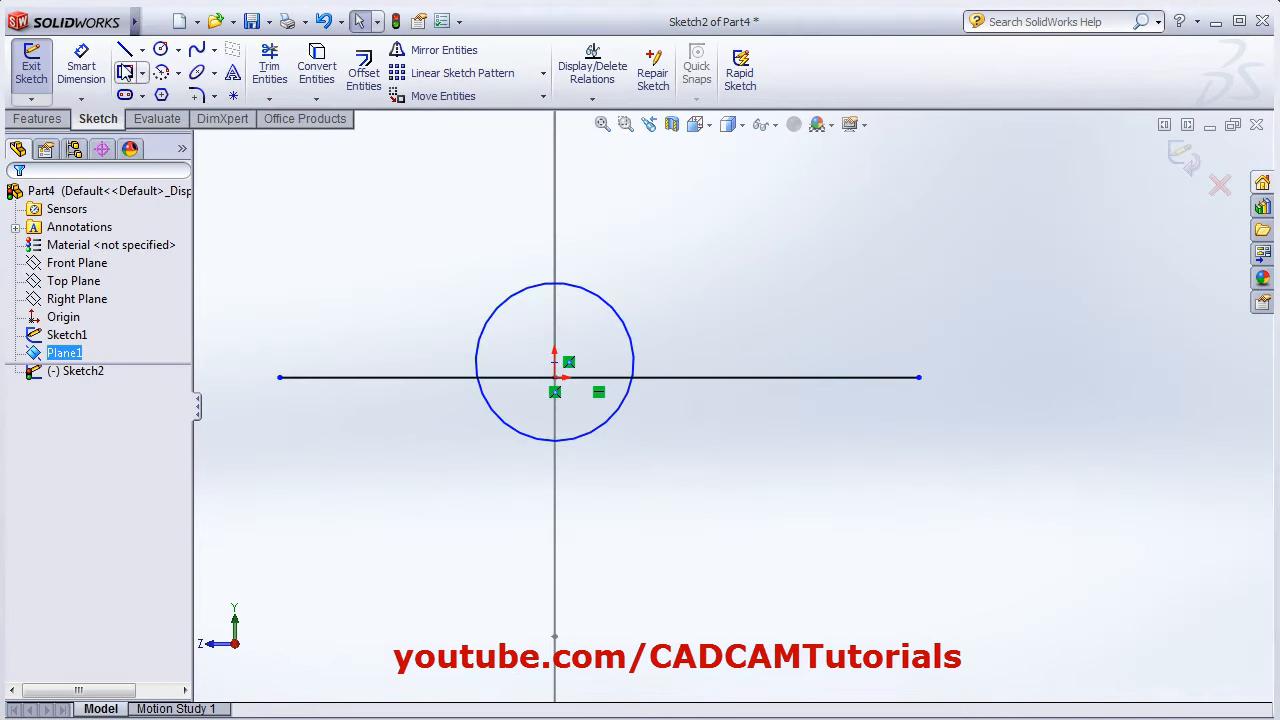
click(81, 66)
click(491, 414)
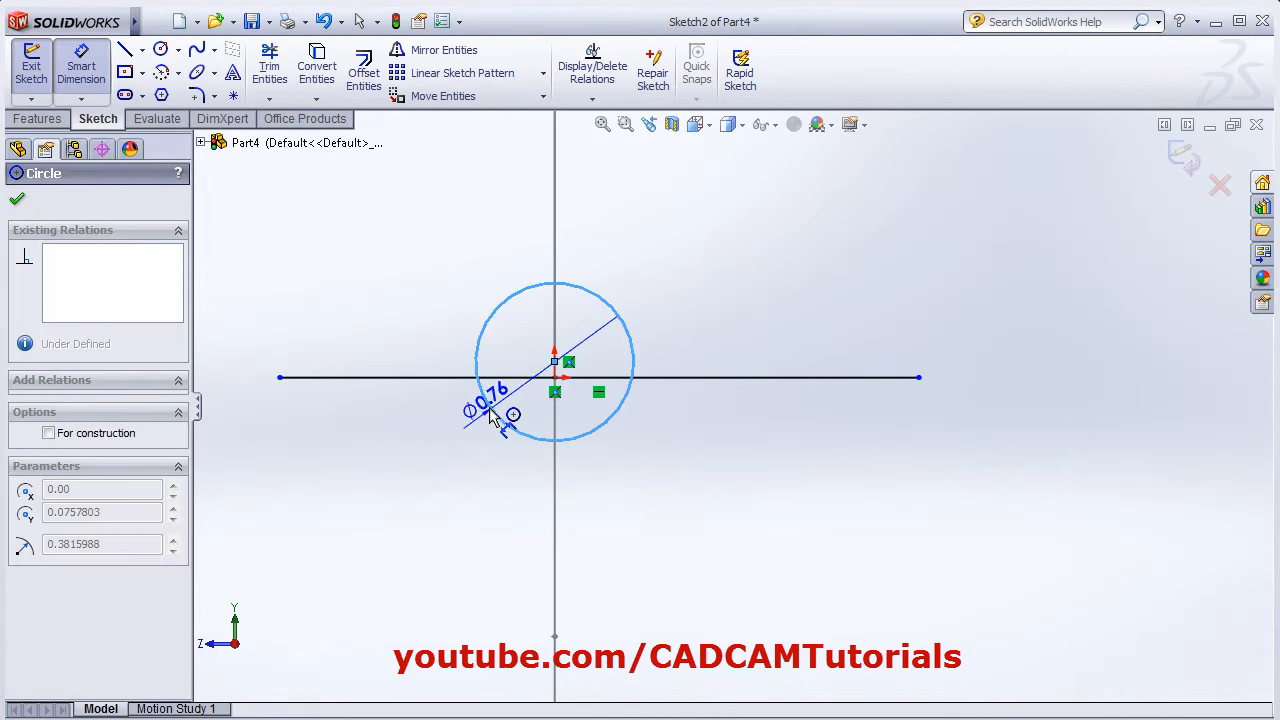
click(328, 568)
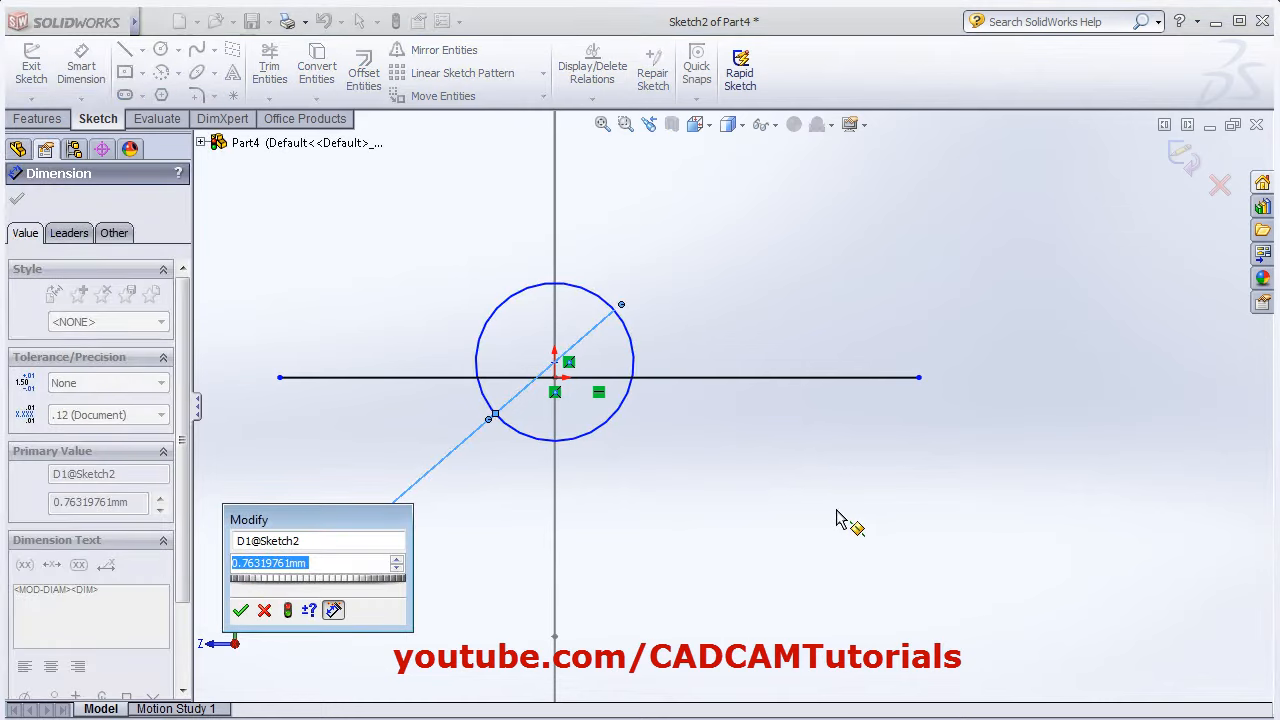
text(5)
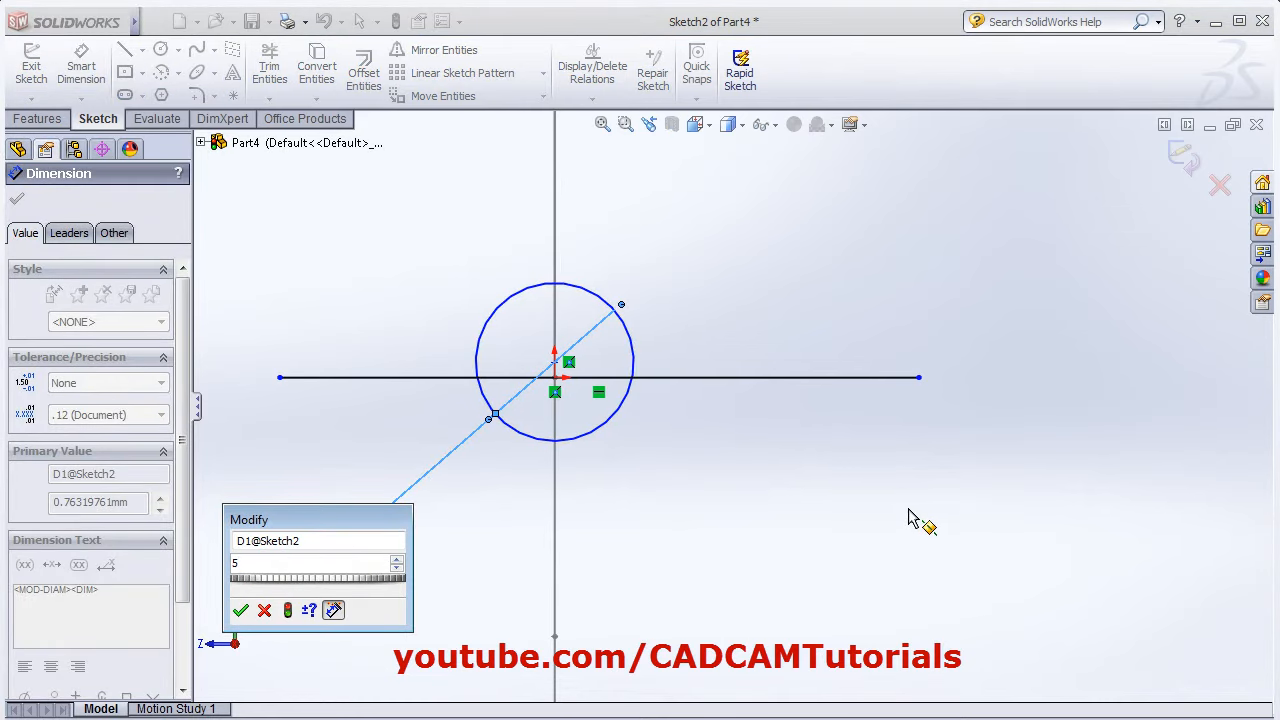
key(Return)
Step: Stretch both ends of the horizontal line beyond the circle to a total length of about 6.9 mm
key(f)
middle_drag(851, 520, 534, 337)
click(603, 124)
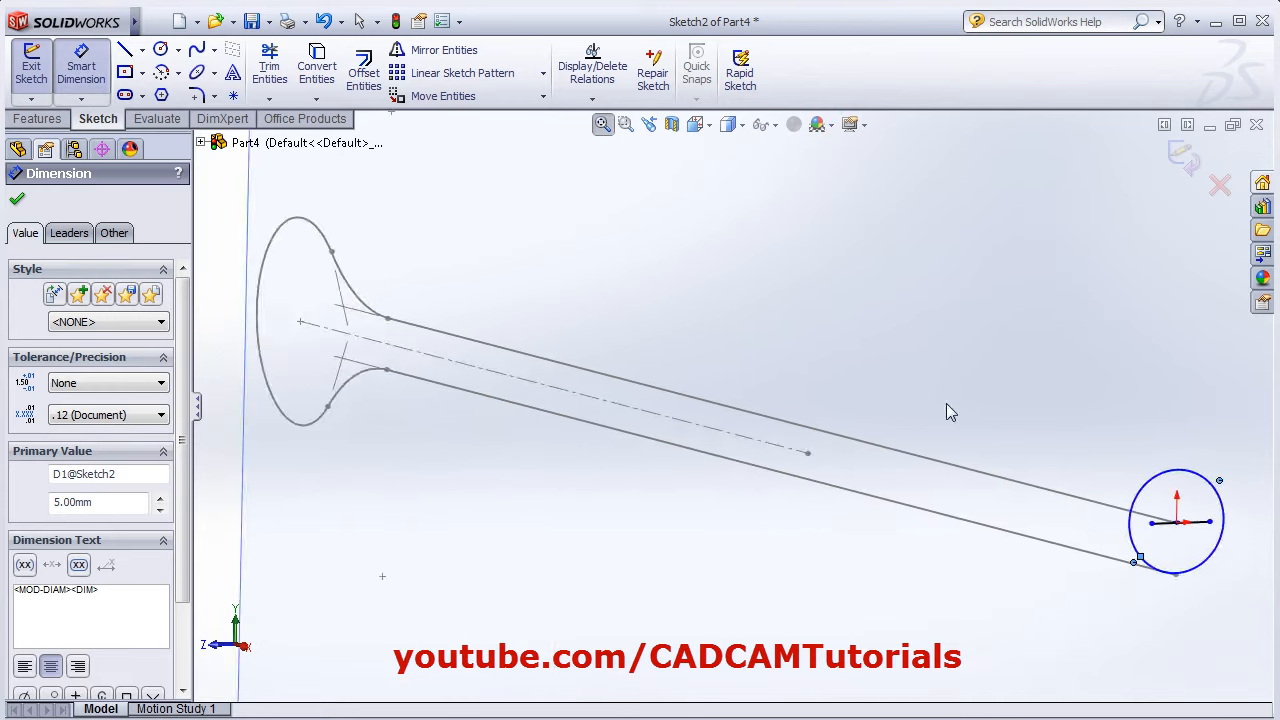
key(ctrl+8)
scroll(865, 443, down, 5)
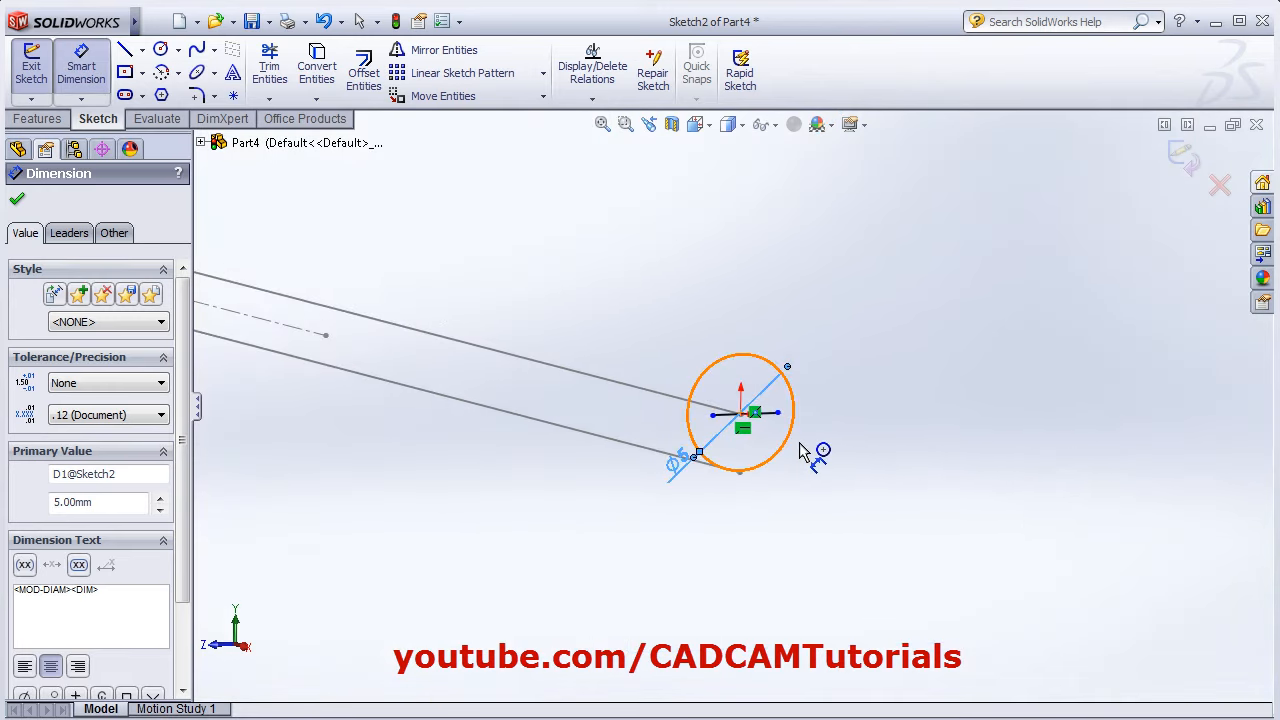
click(704, 124)
click(797, 200)
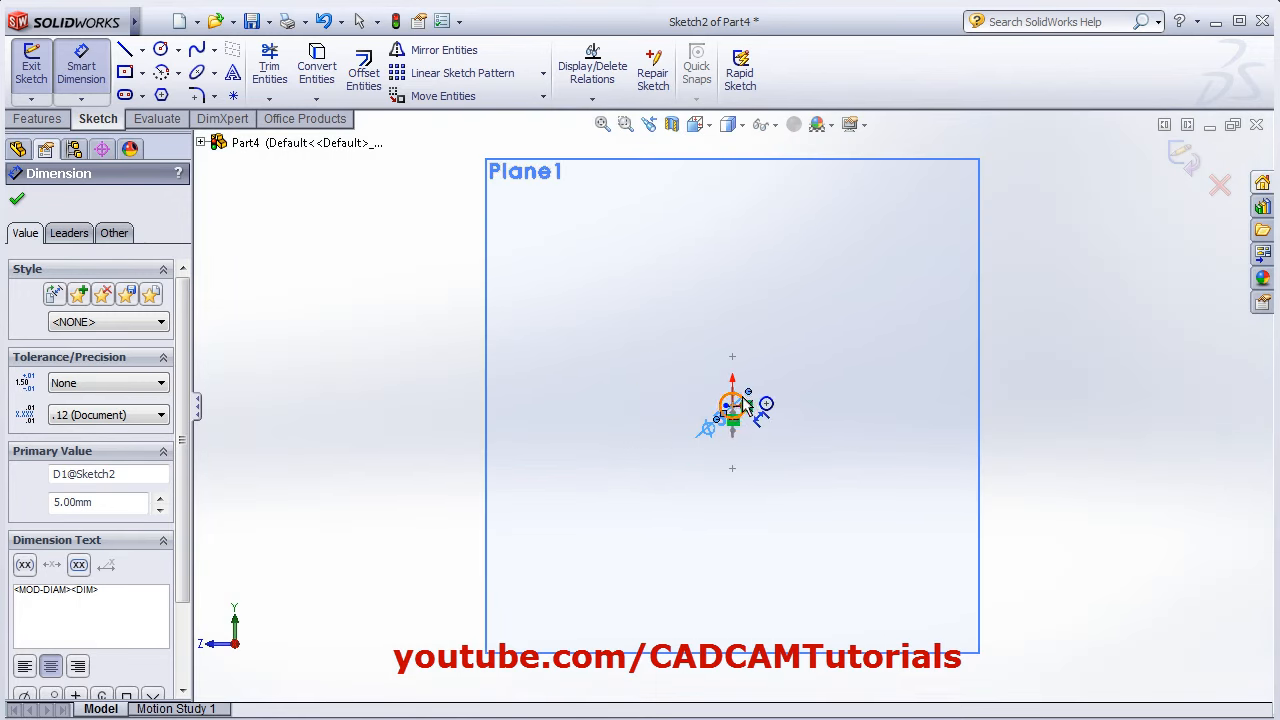
scroll(712, 432, down, 5)
scroll(700, 380, down, 5)
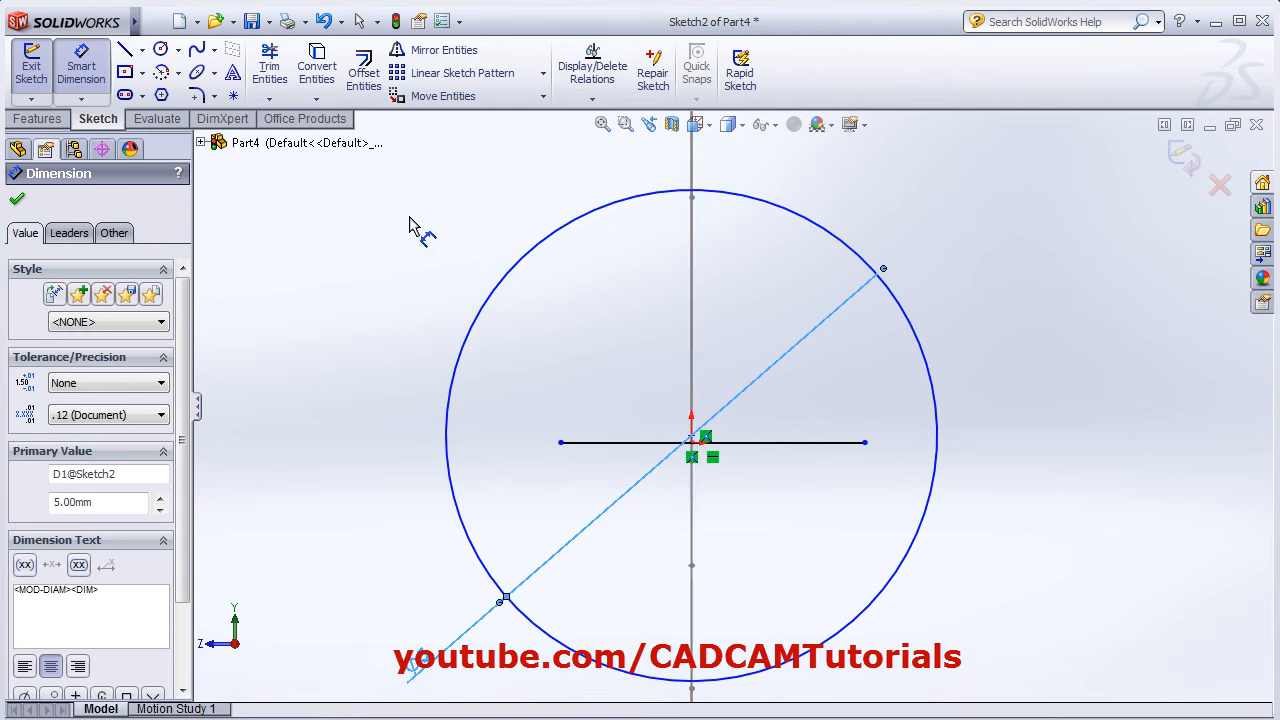
key(Escape)
click(566, 421)
drag(566, 421, 364, 421)
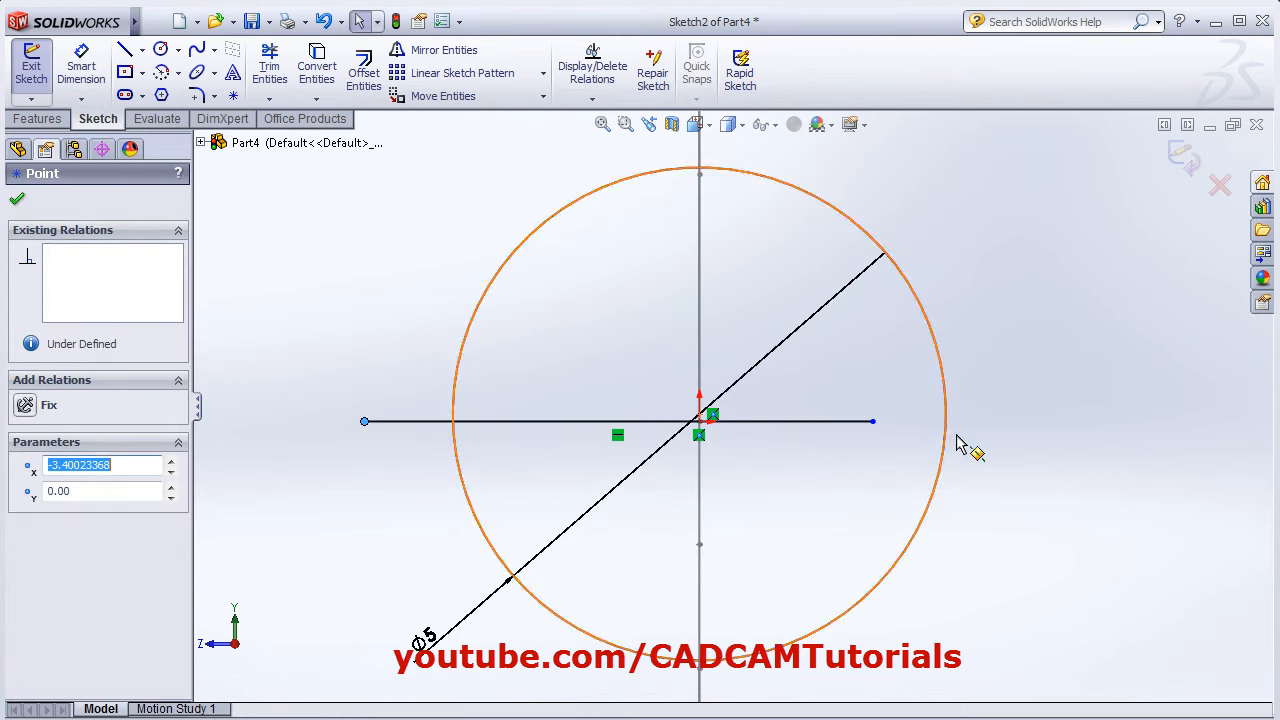
drag(873, 421, 1042, 421)
click(828, 505)
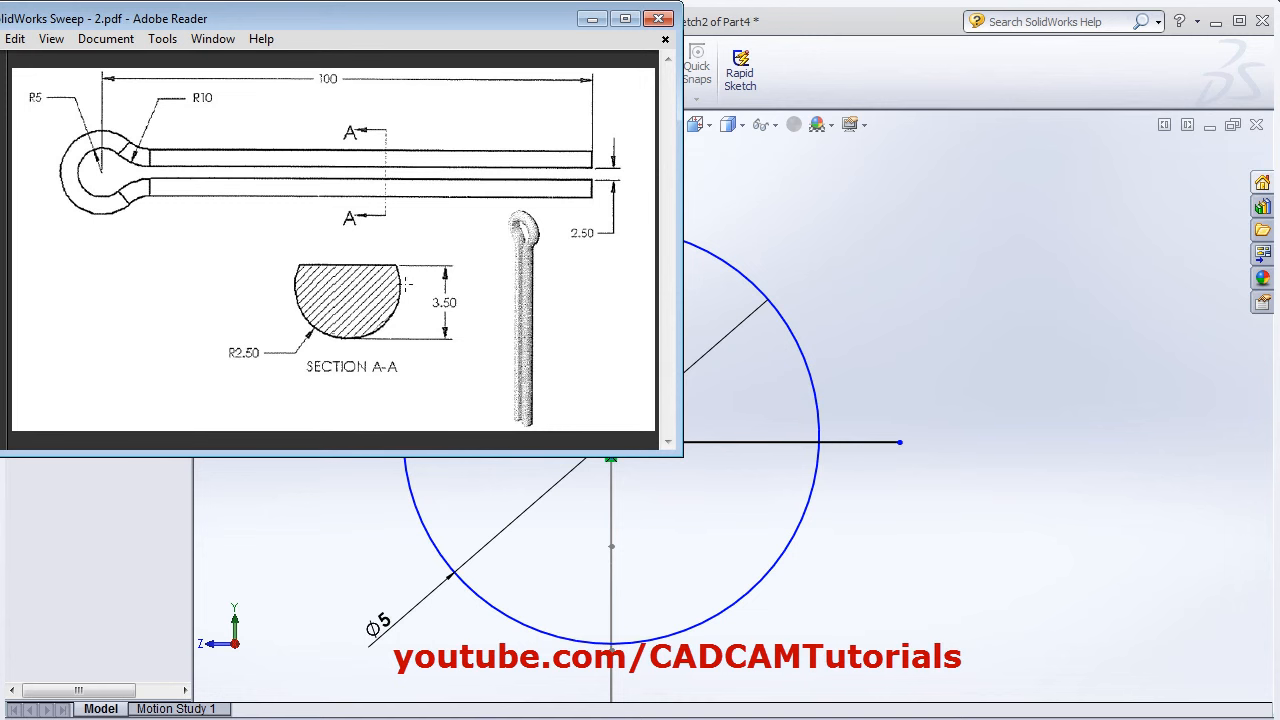
Step: Dimension the vertical distance between the circle's centre and the horizontal line as 1 mm
click(908, 306)
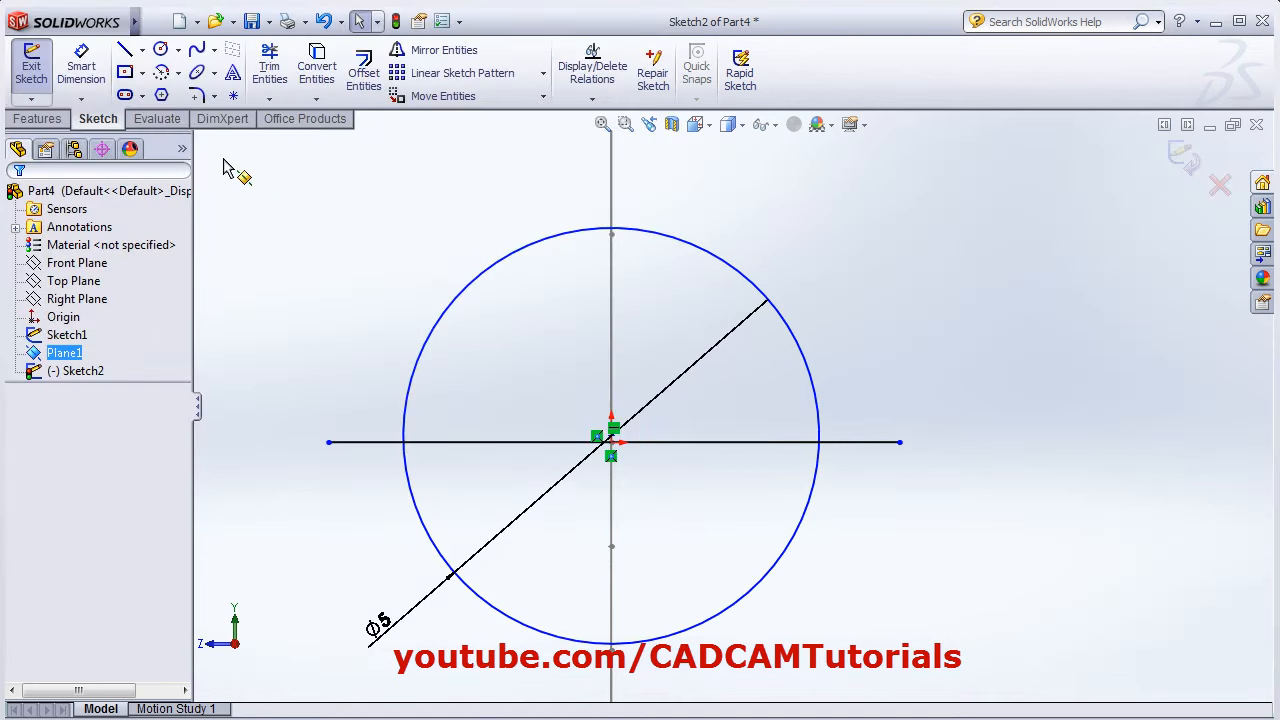
click(81, 66)
scroll(620, 455, down, 2)
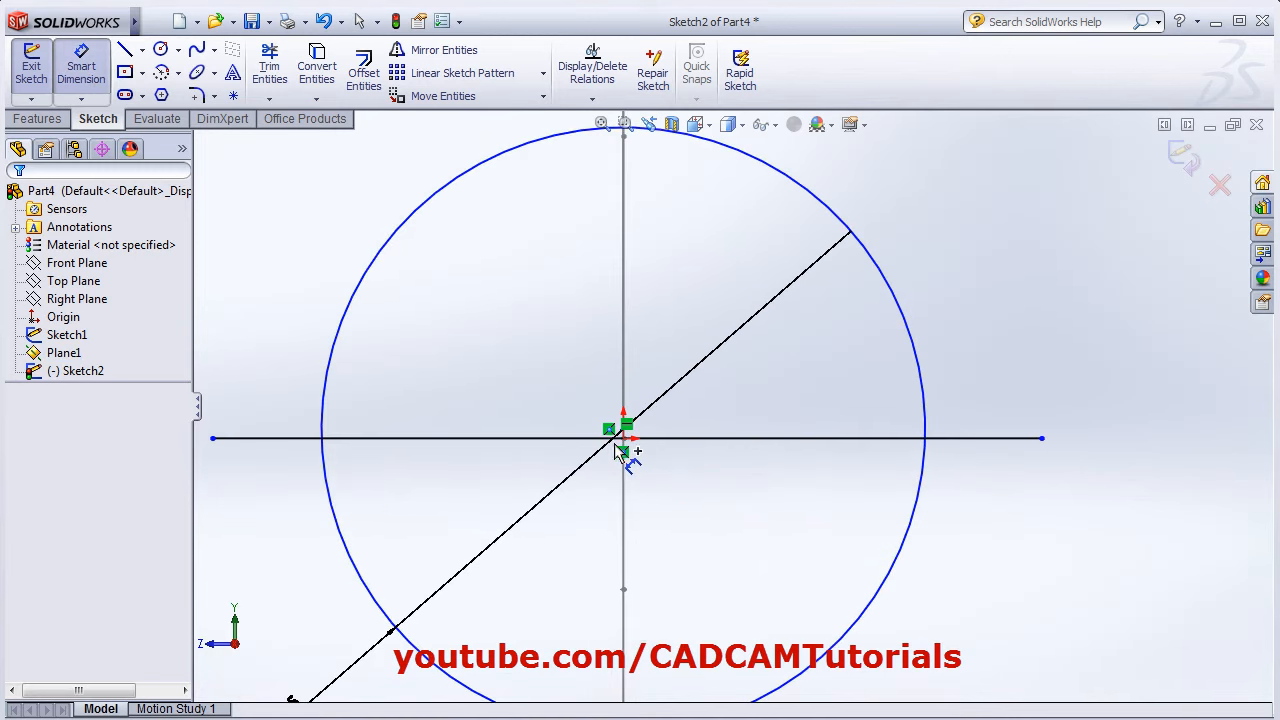
click(716, 442)
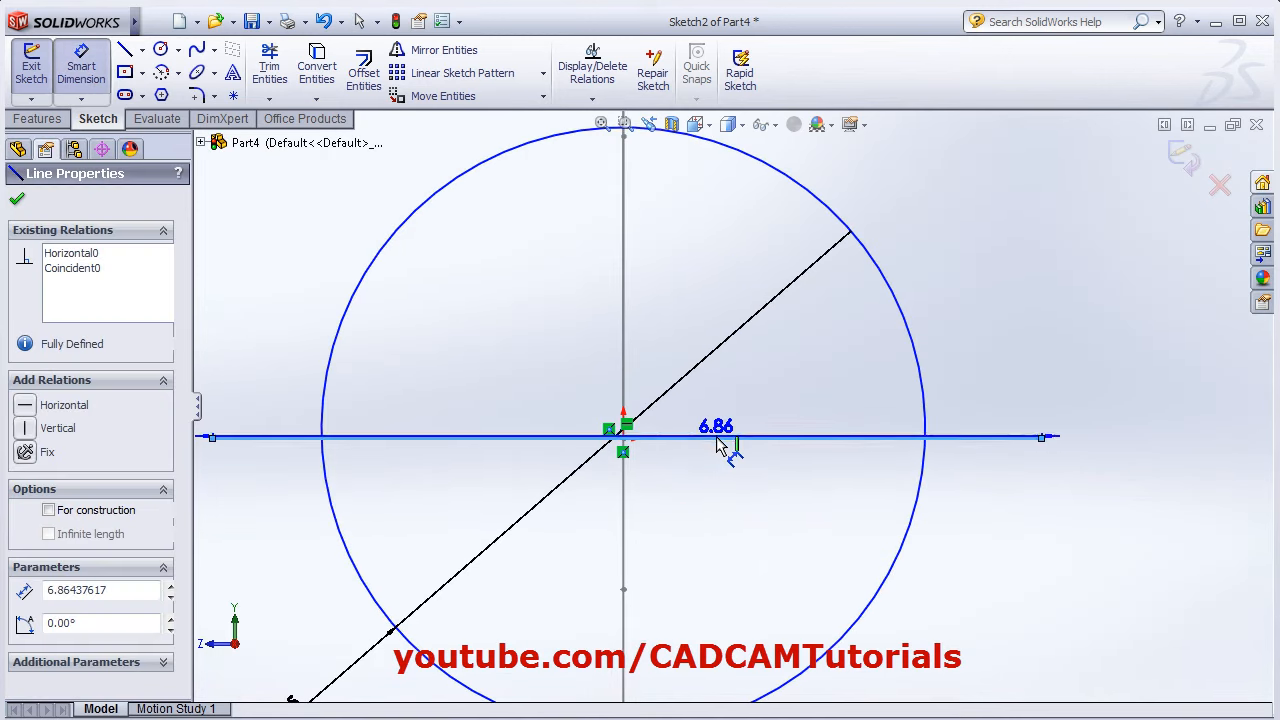
click(910, 345)
click(1108, 412)
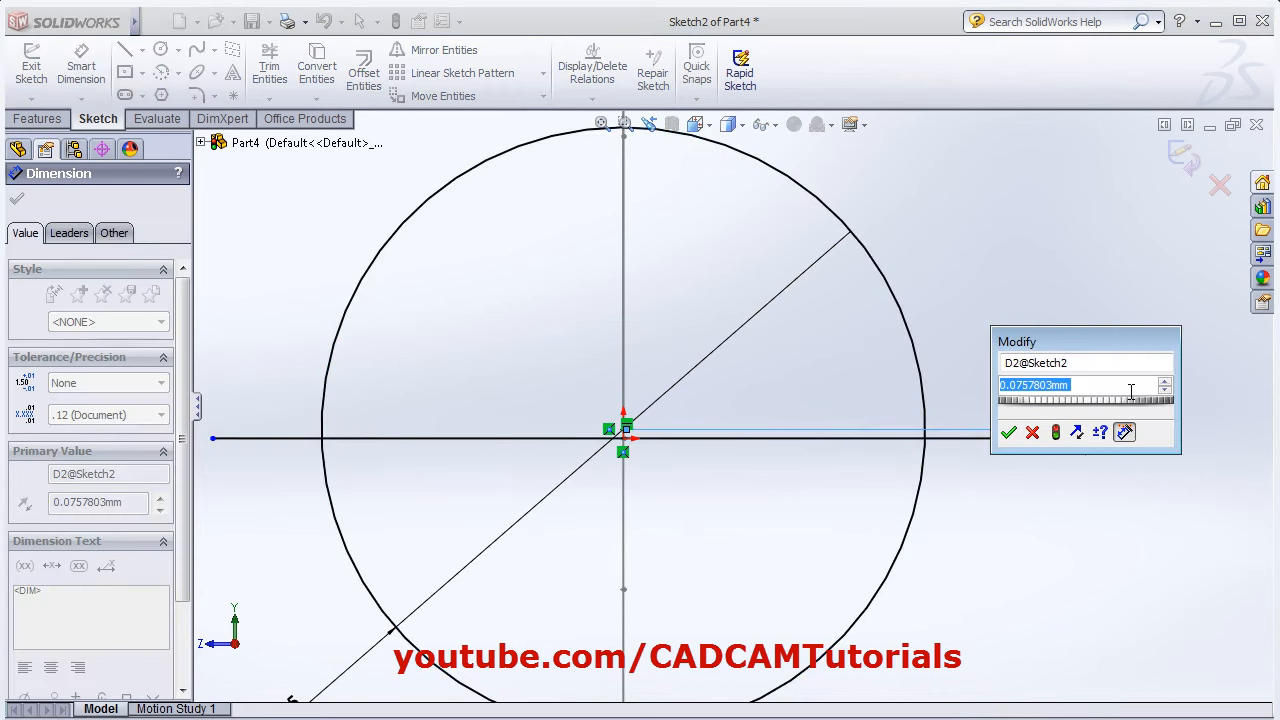
text(1)
key(Return)
key(z)
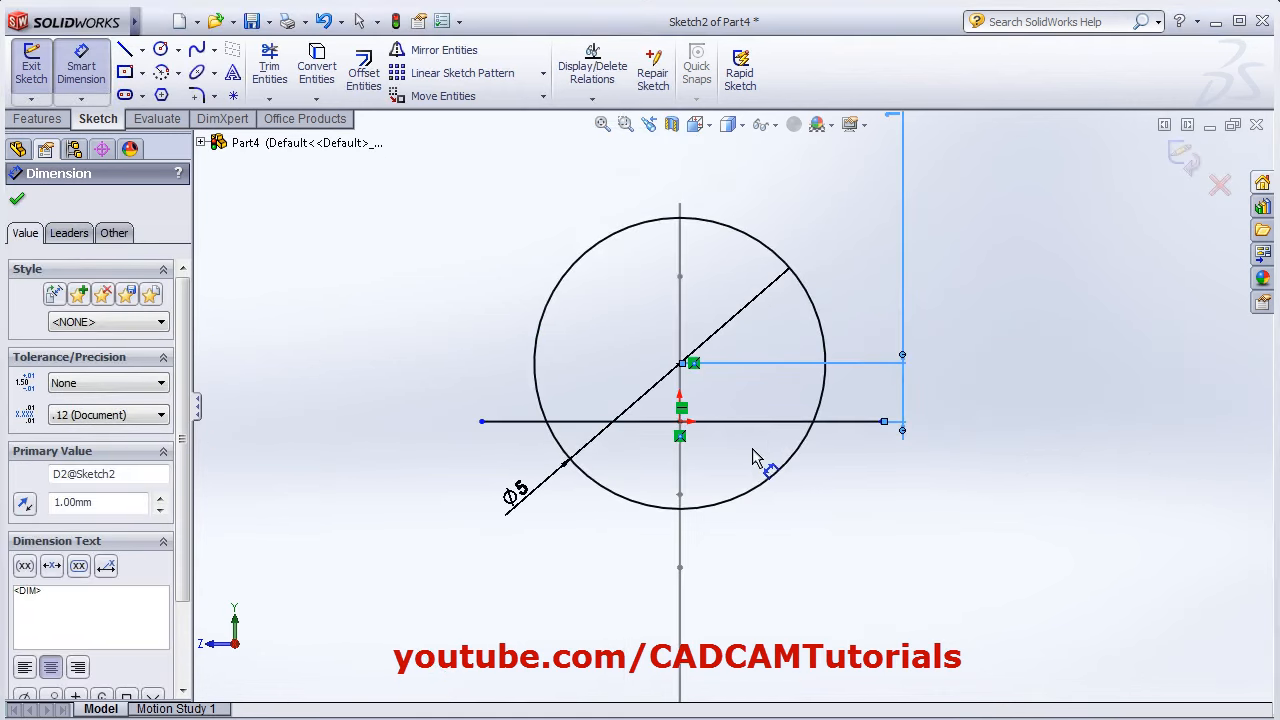
Step: Trim away the circle arc below the line and both overhanging line ends with Trim to closest, and exit the profile sketch
scroll(852, 403, down, 2)
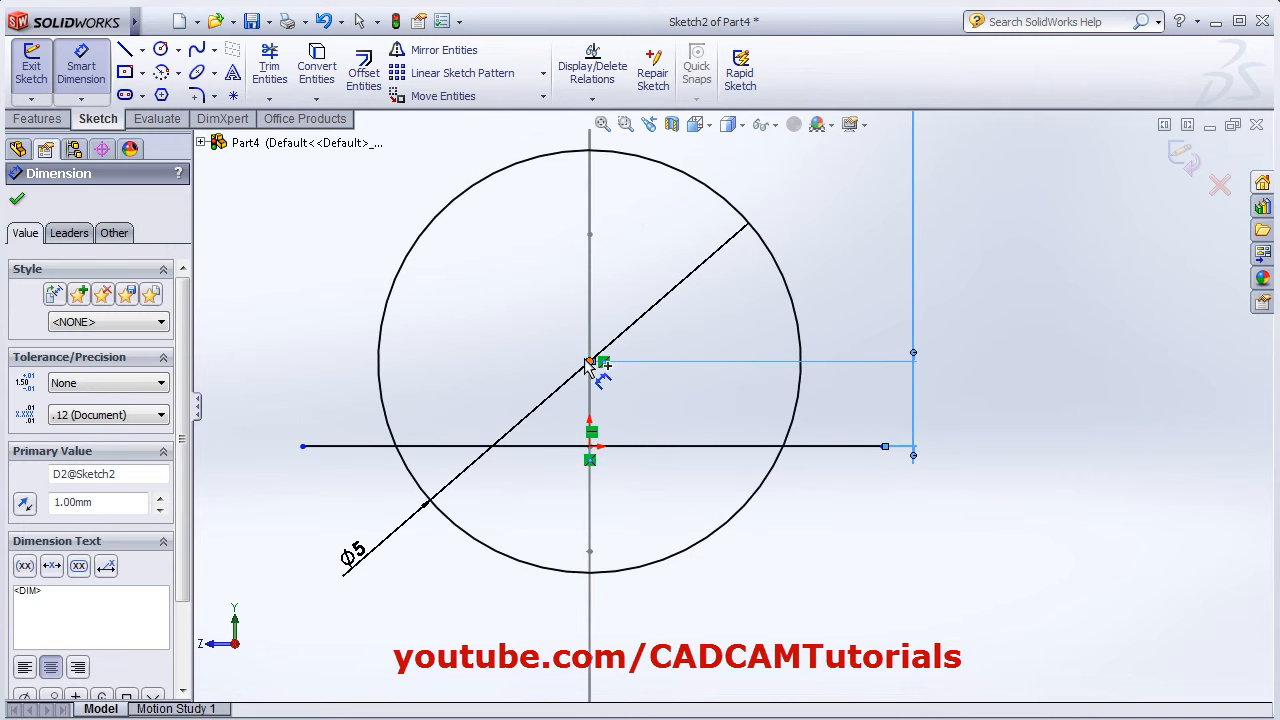
key(z)
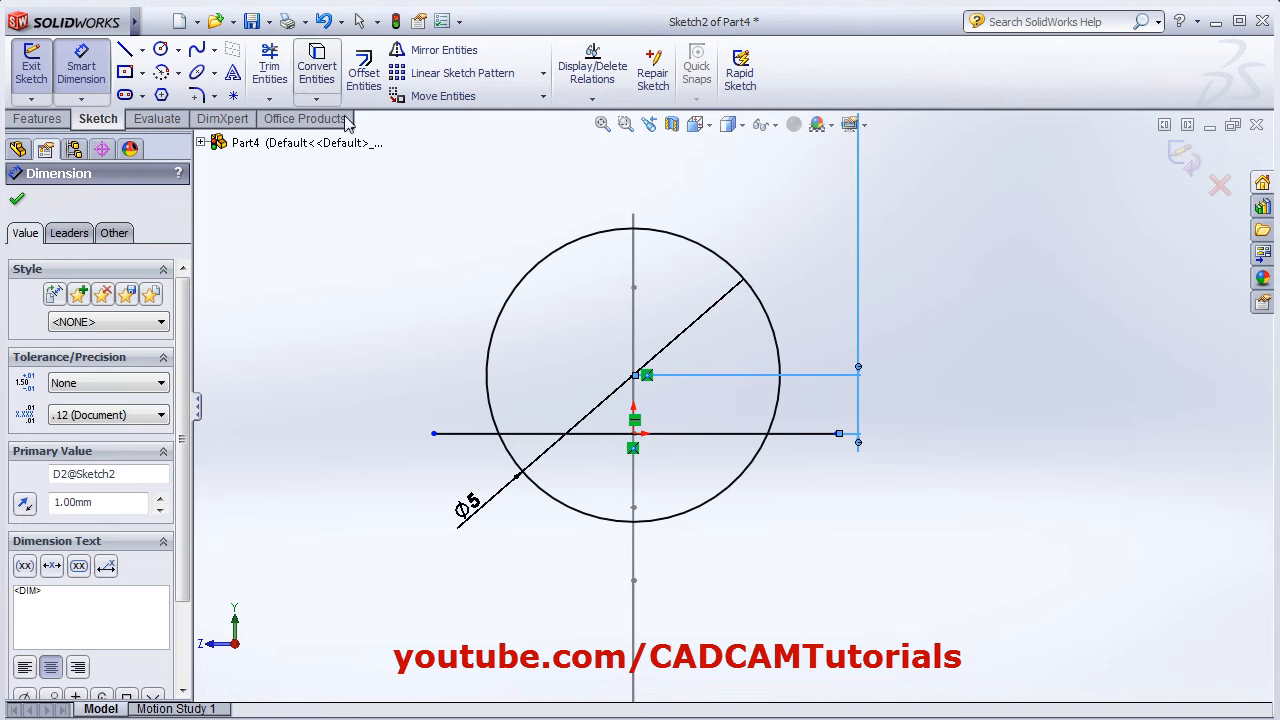
click(270, 70)
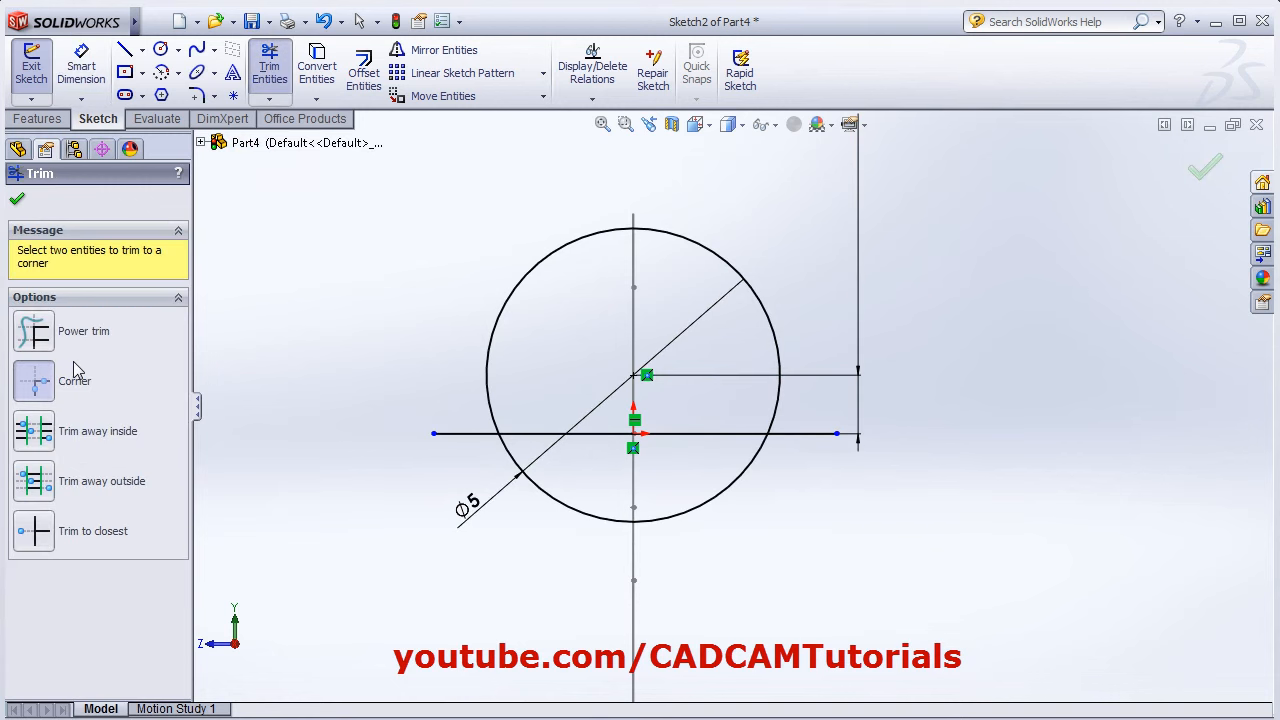
click(33, 537)
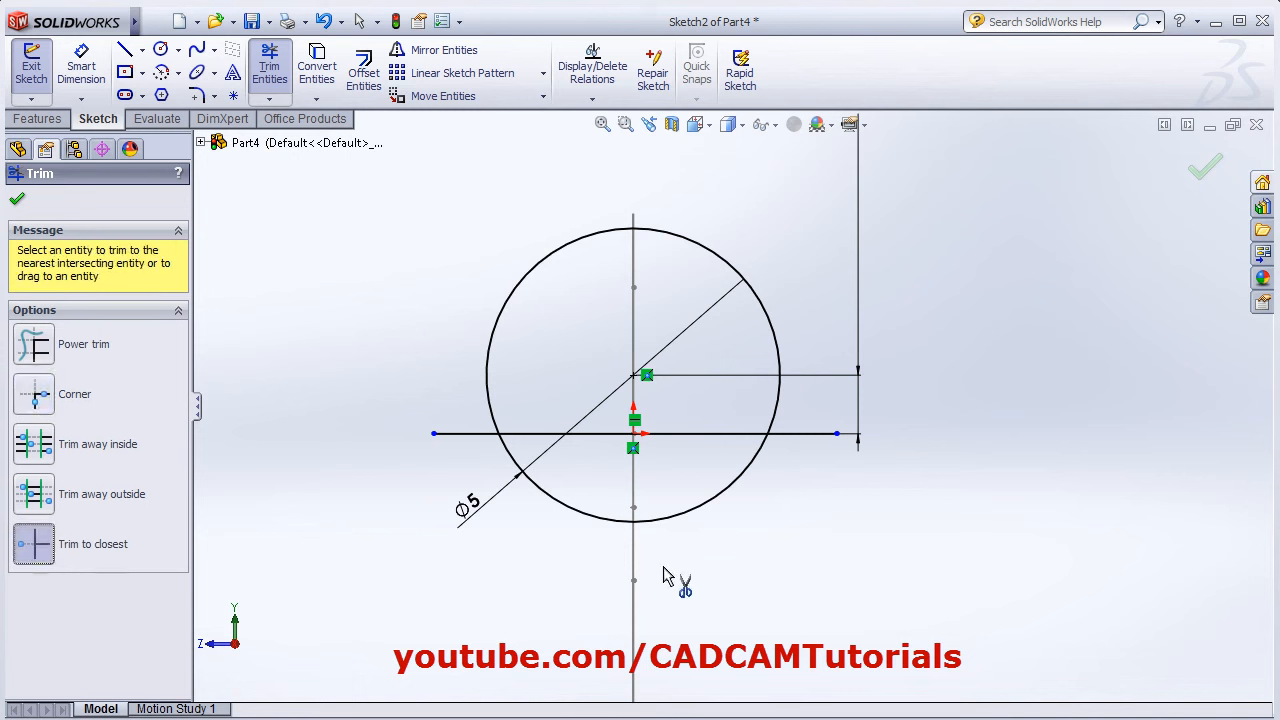
click(698, 515)
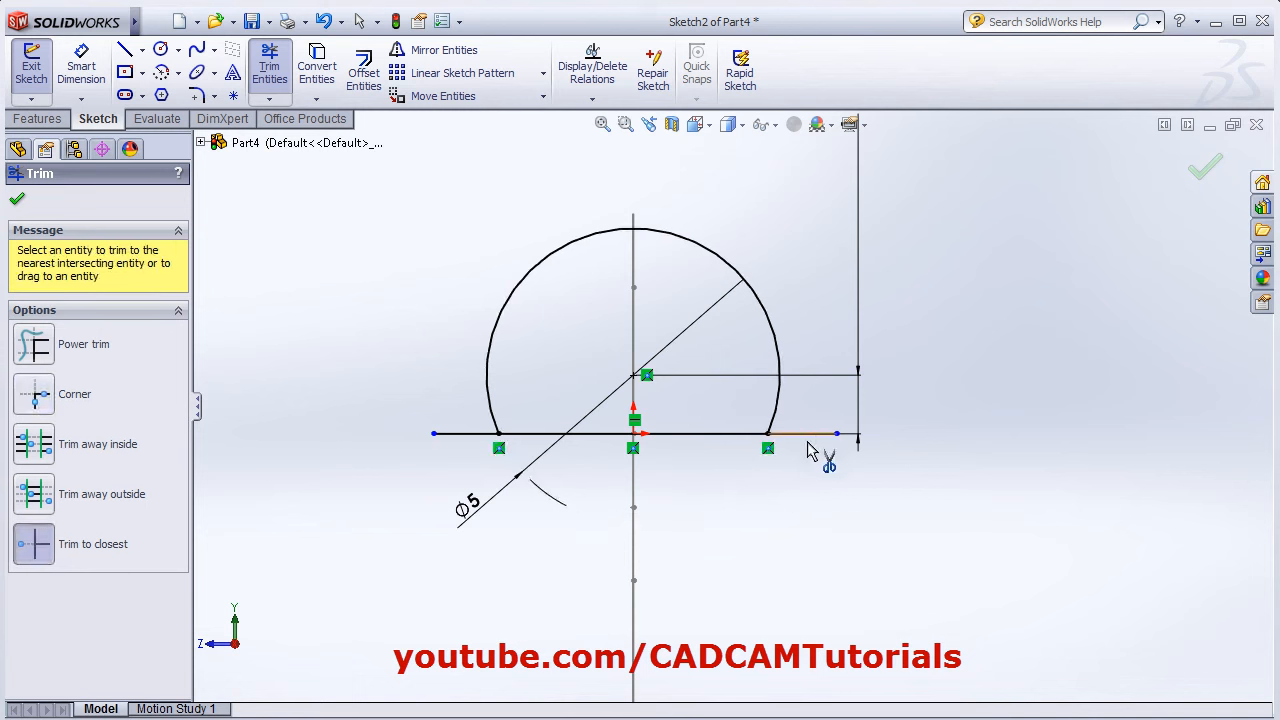
click(808, 440)
click(474, 436)
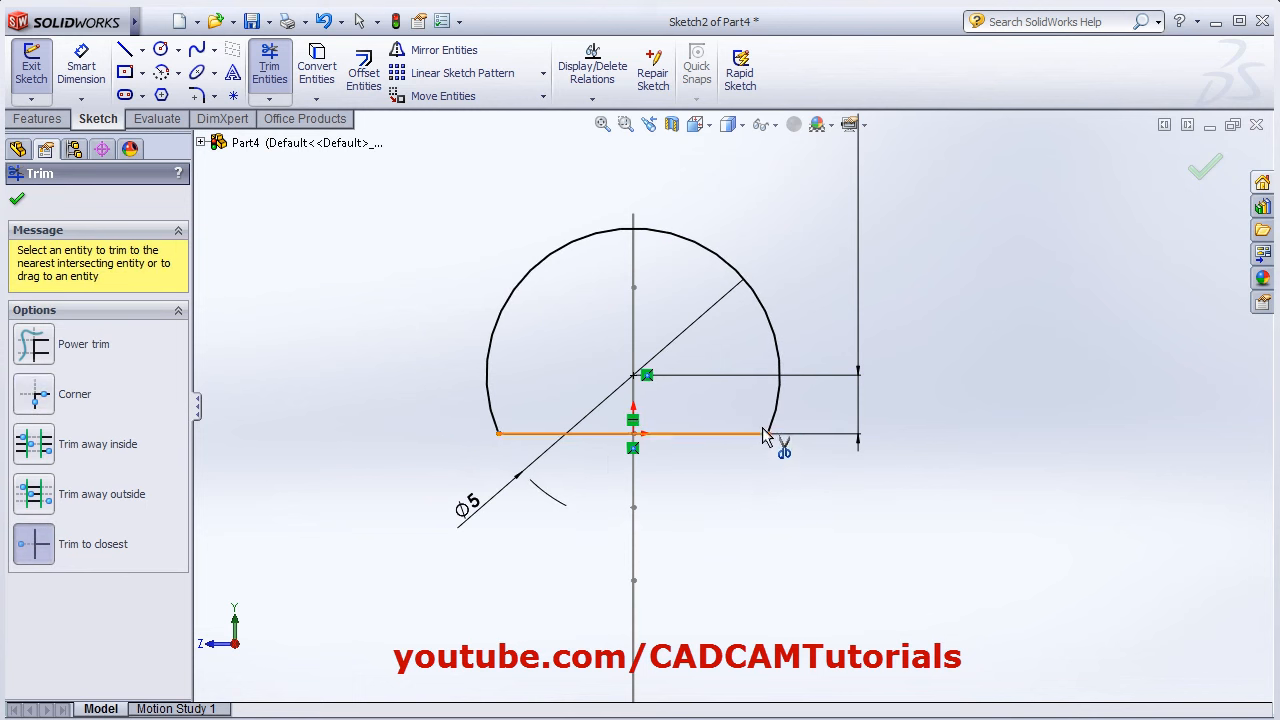
click(16, 199)
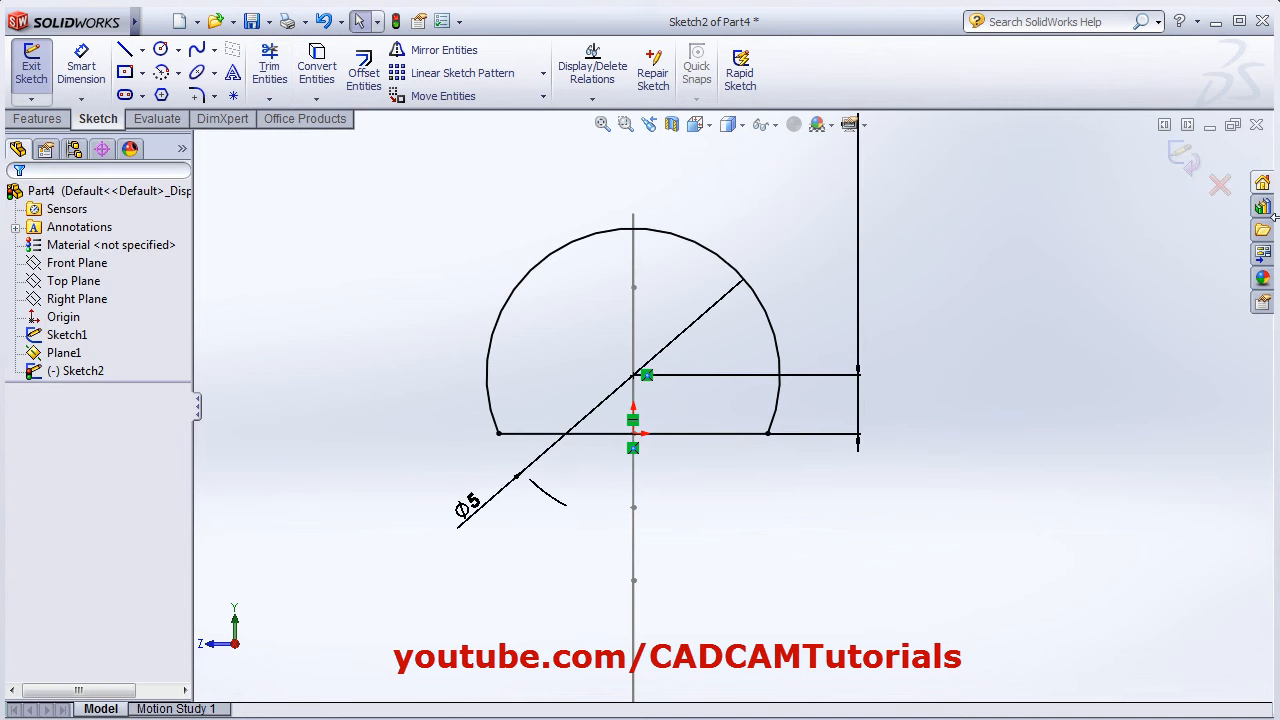
click(1203, 168)
scroll(705, 400, up, 5)
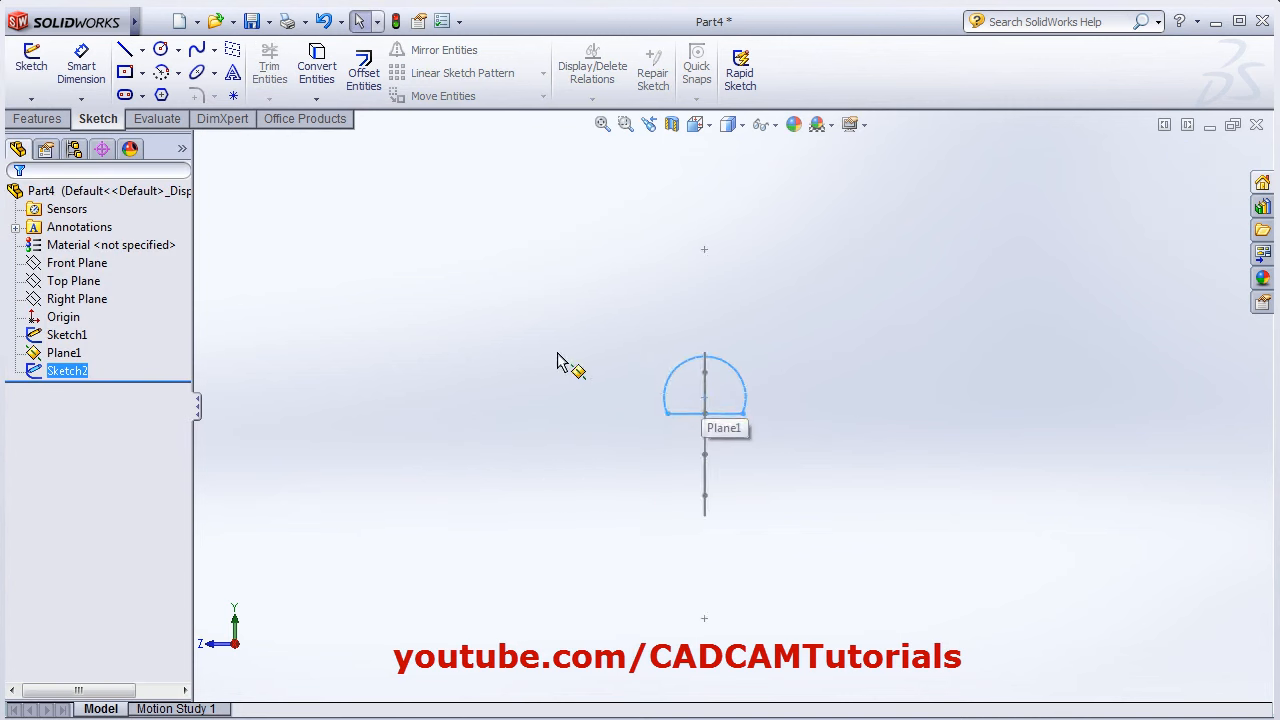
Step: Create a Swept Boss/Base from the D-shaped profile Sketch2 along the split pin path Sketch1
middle_drag(557, 363, 597, 371)
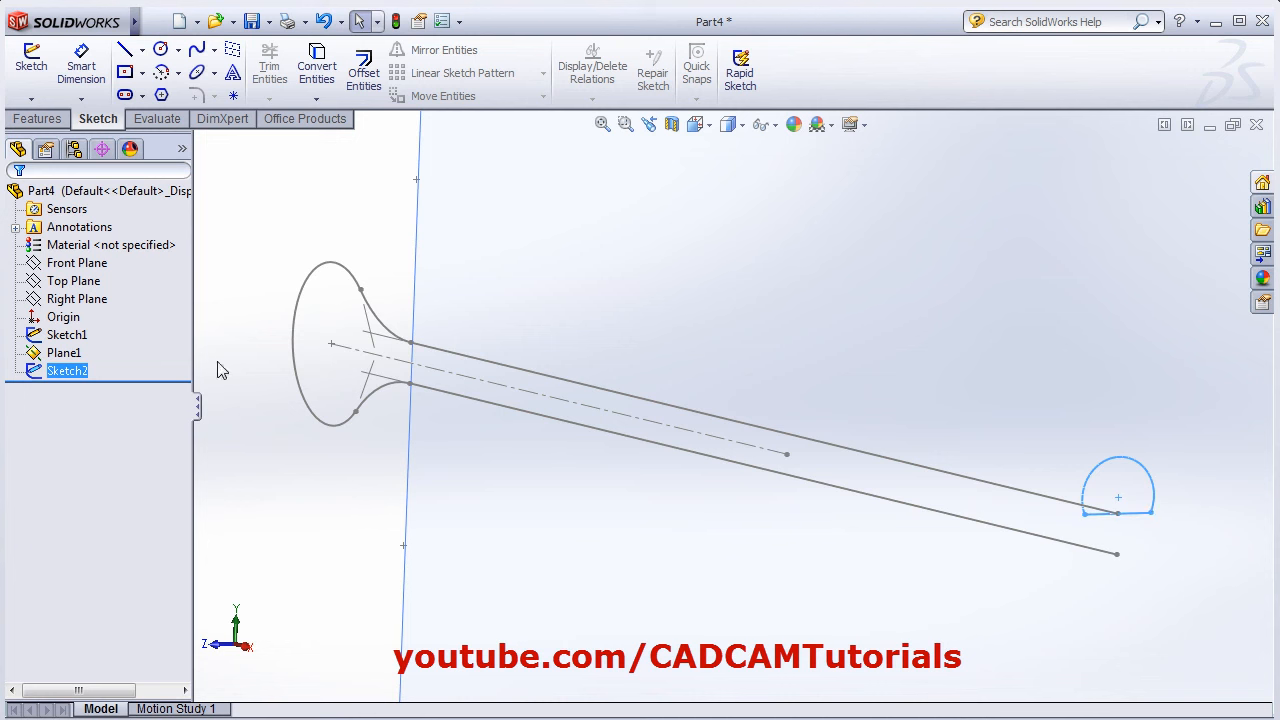
scroll(509, 463, up, 4)
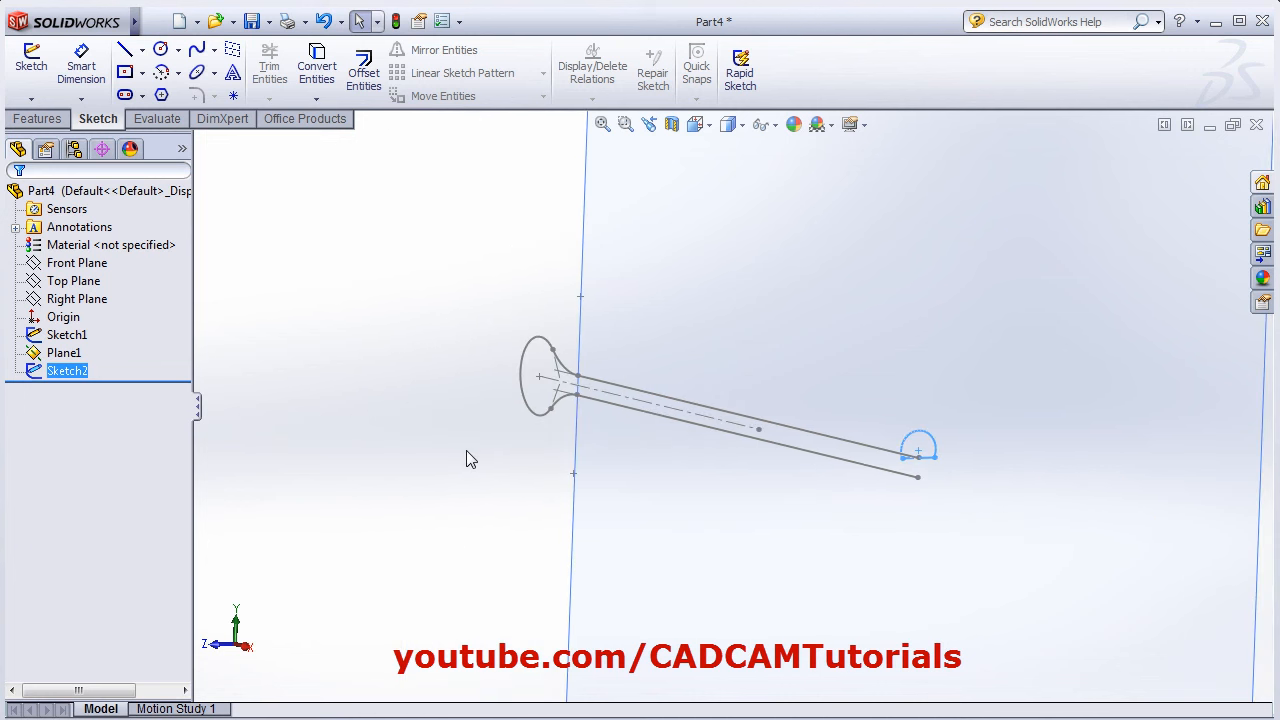
click(467, 452)
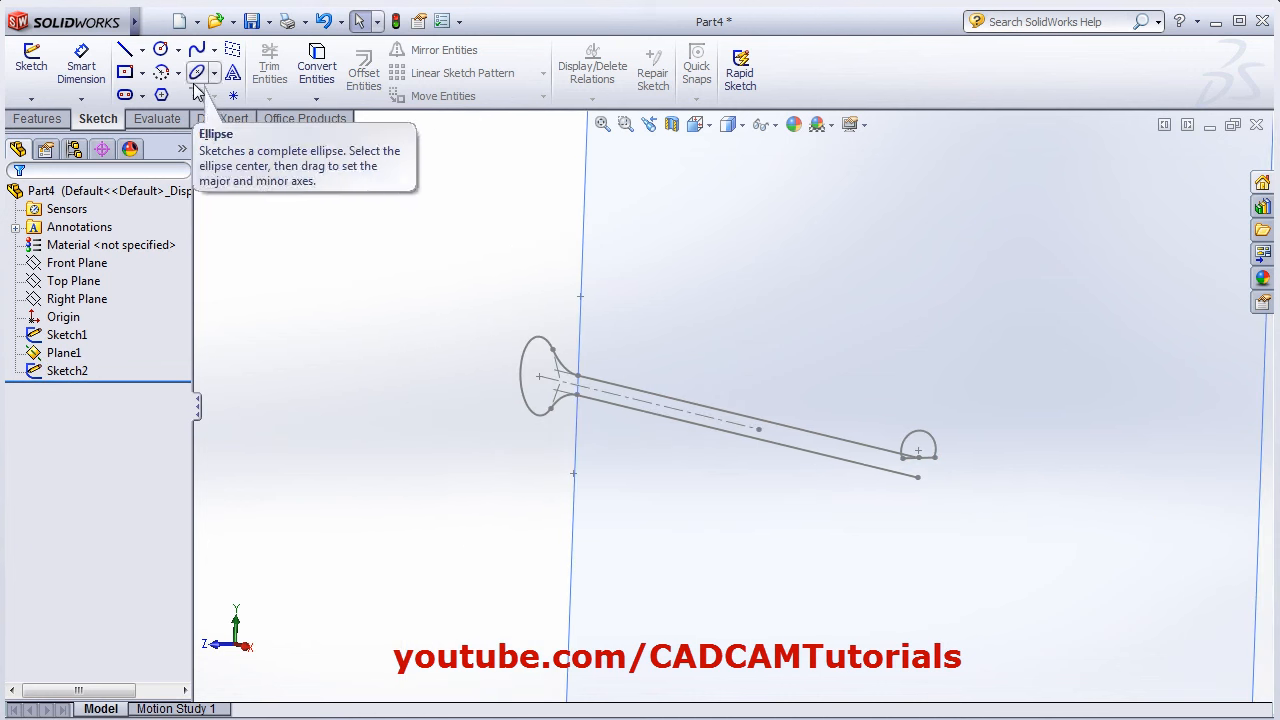
click(45, 116)
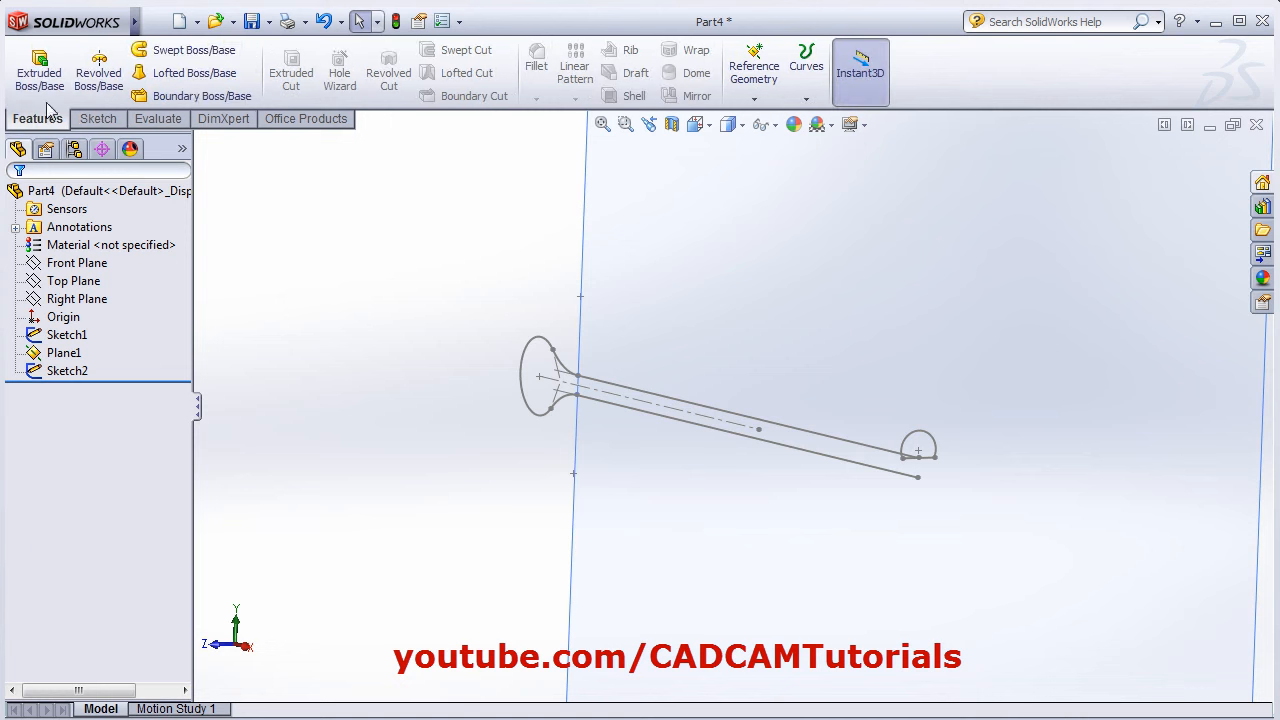
click(181, 54)
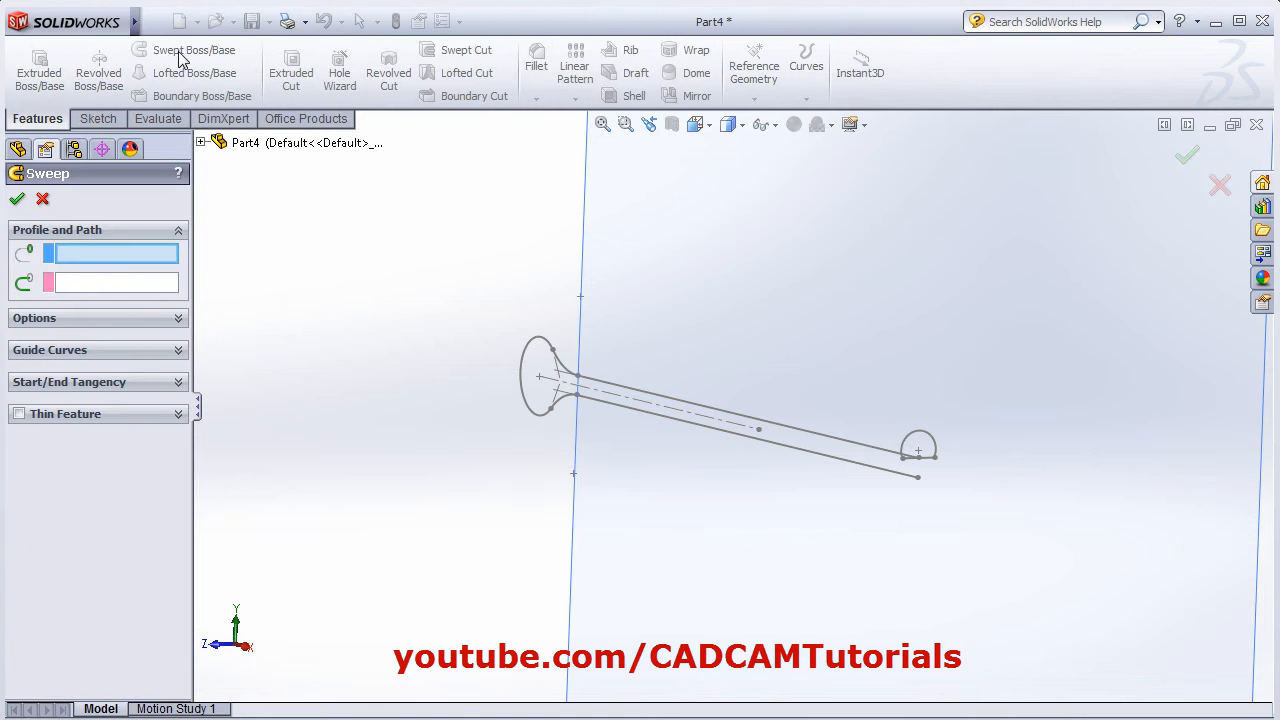
click(928, 435)
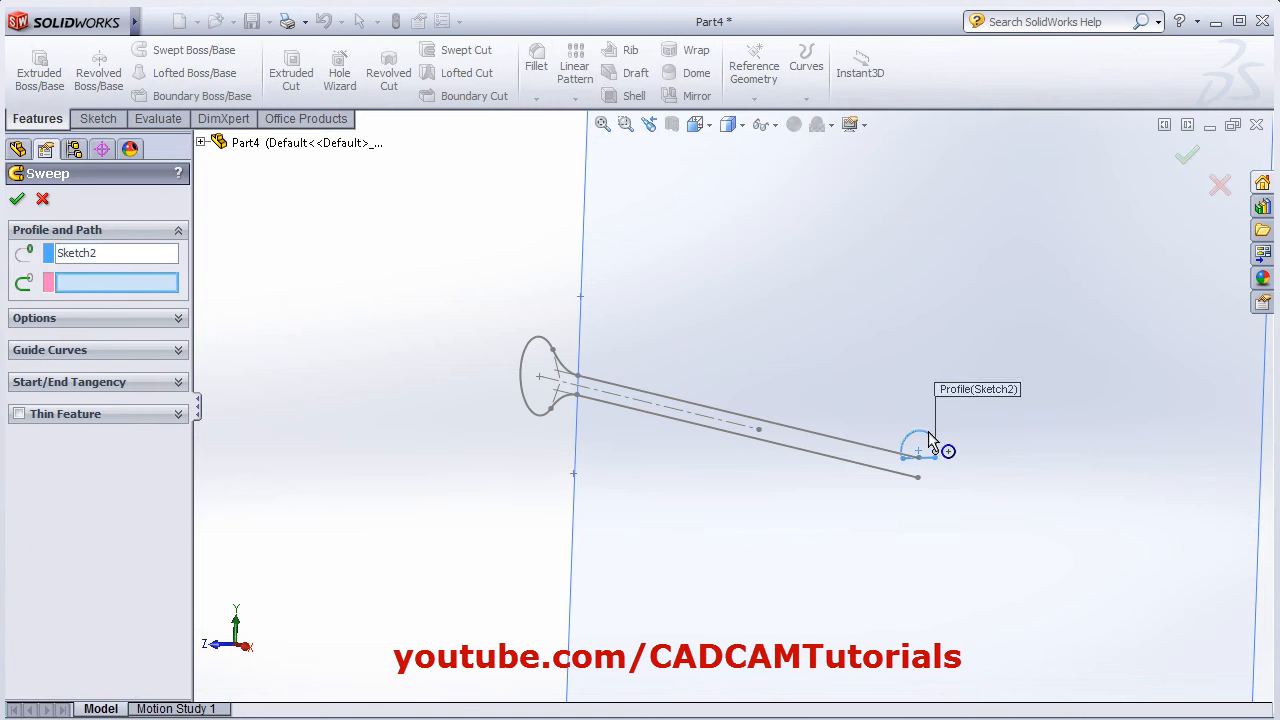
click(727, 420)
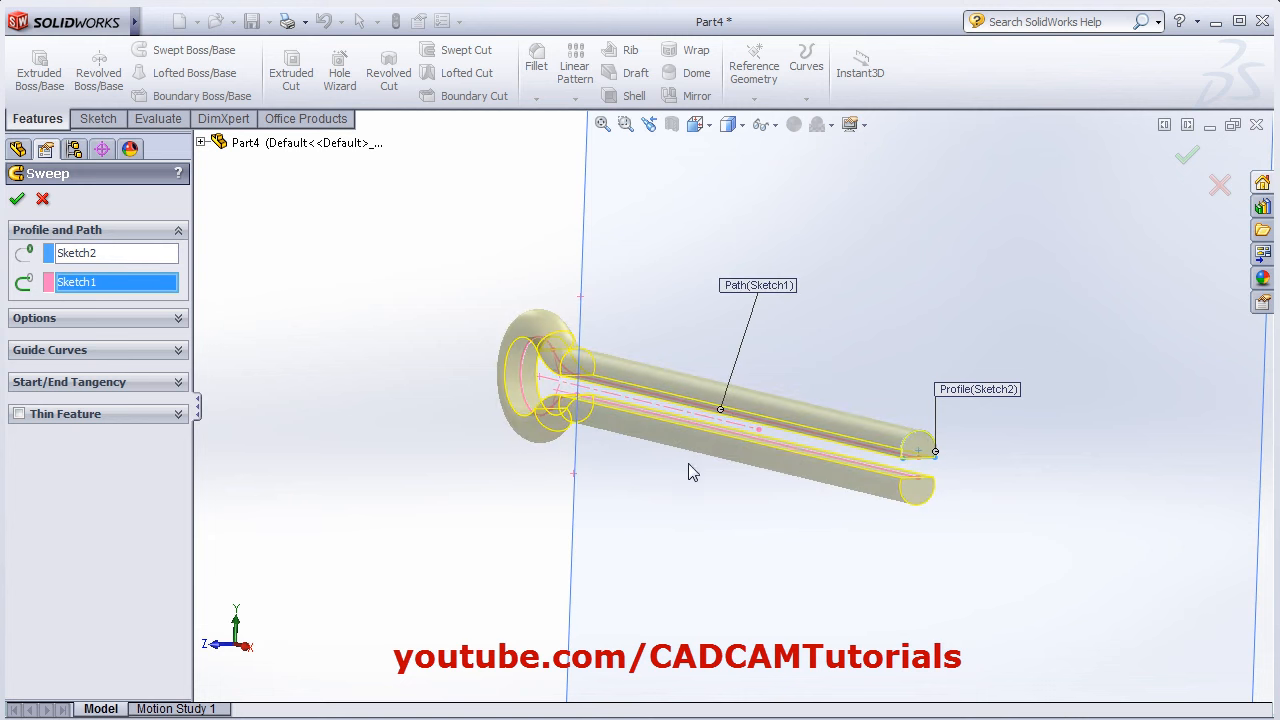
click(18, 200)
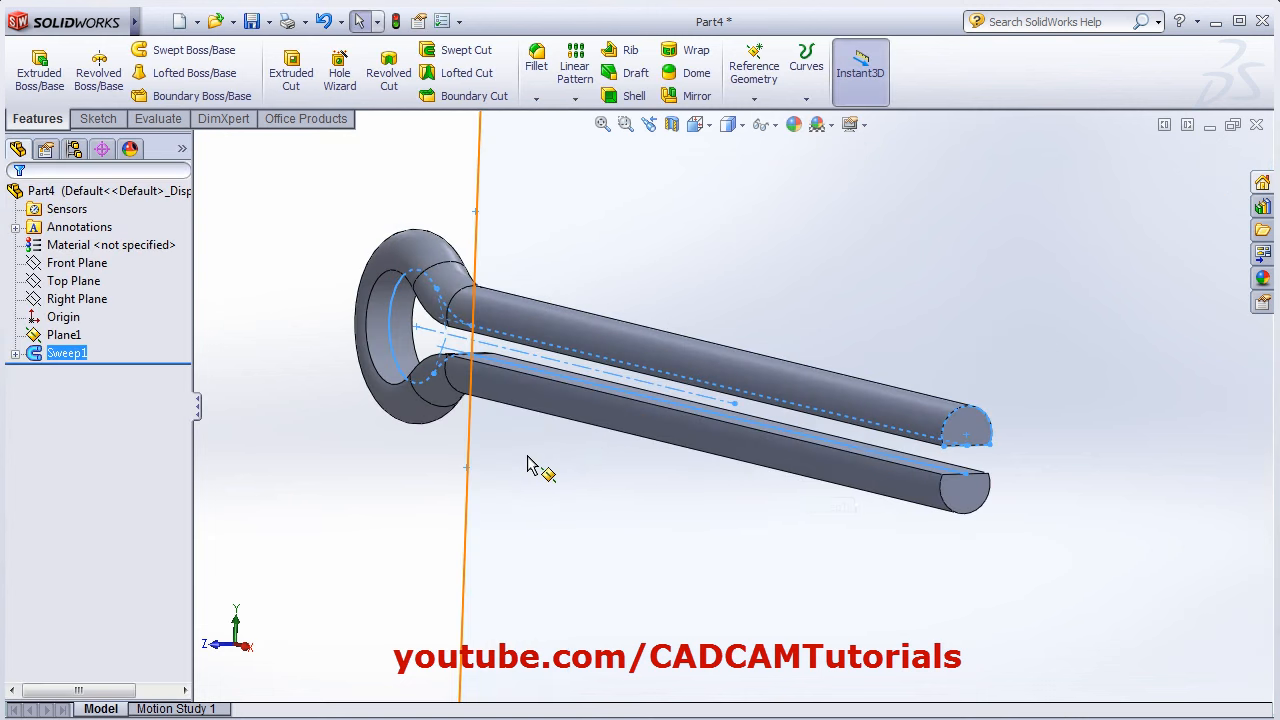
middle_drag(563, 457, 509, 266)
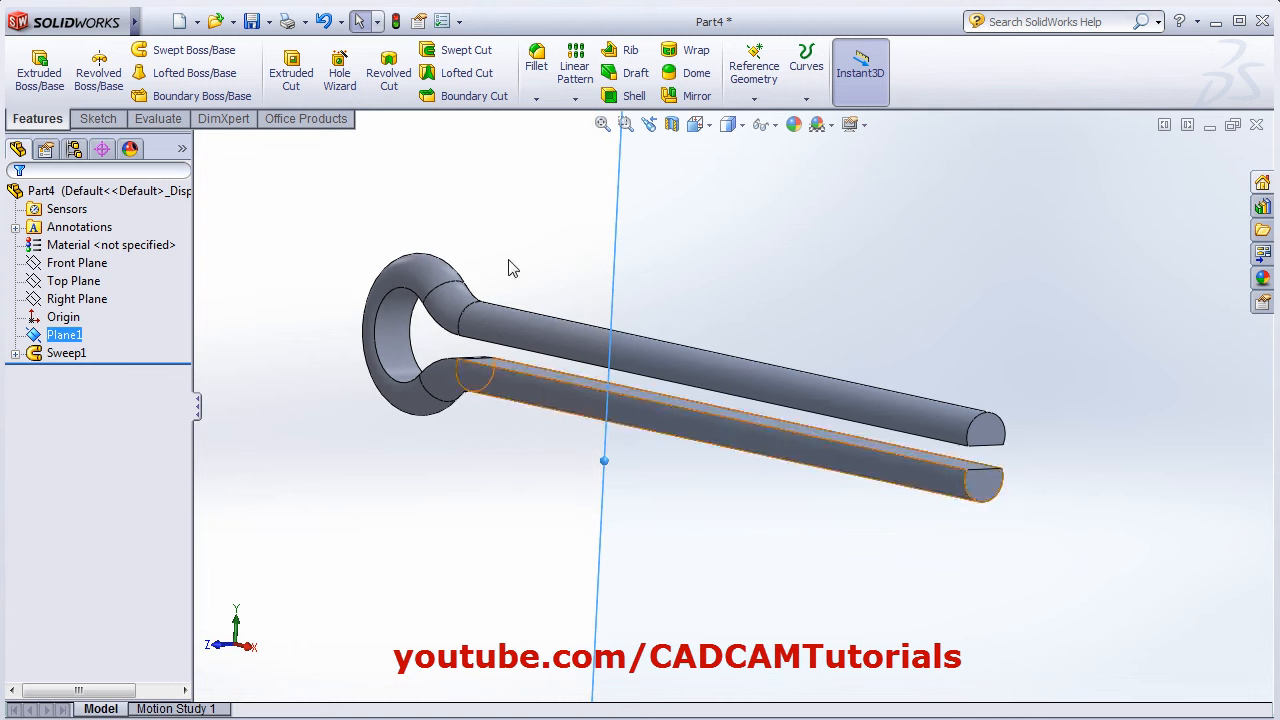
click(137, 23)
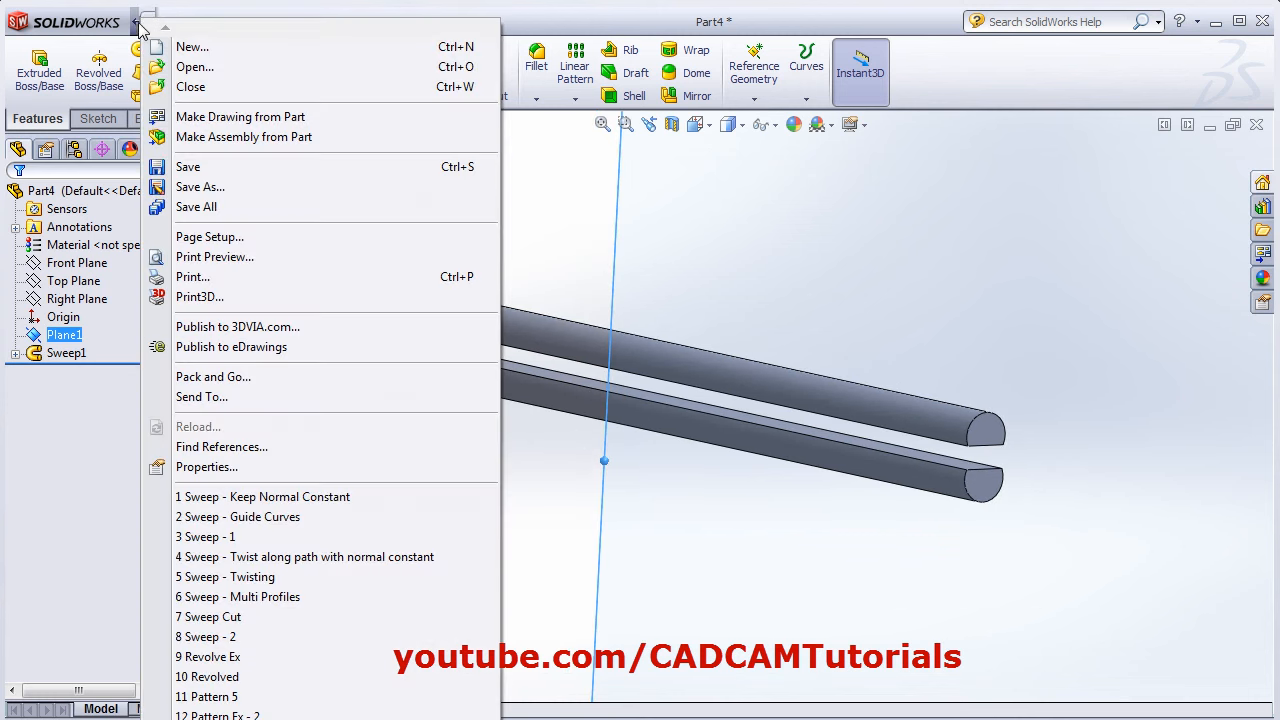
click(135, 20)
click(136, 20)
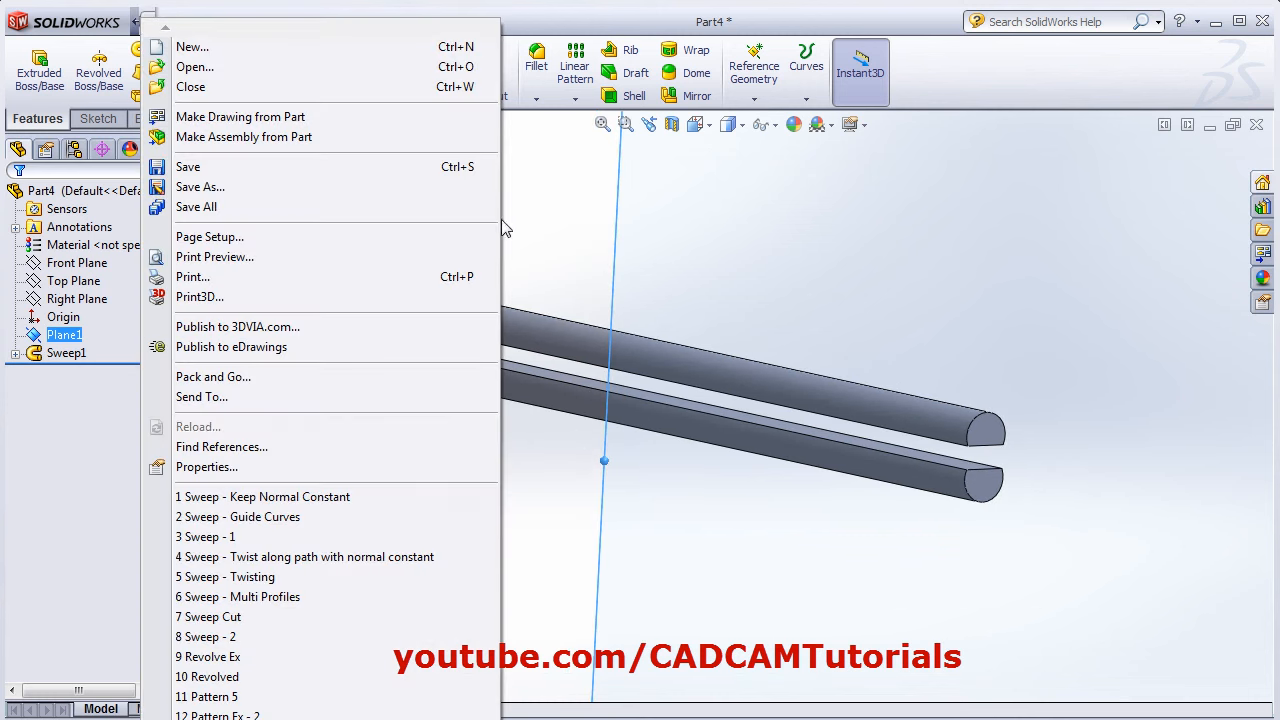